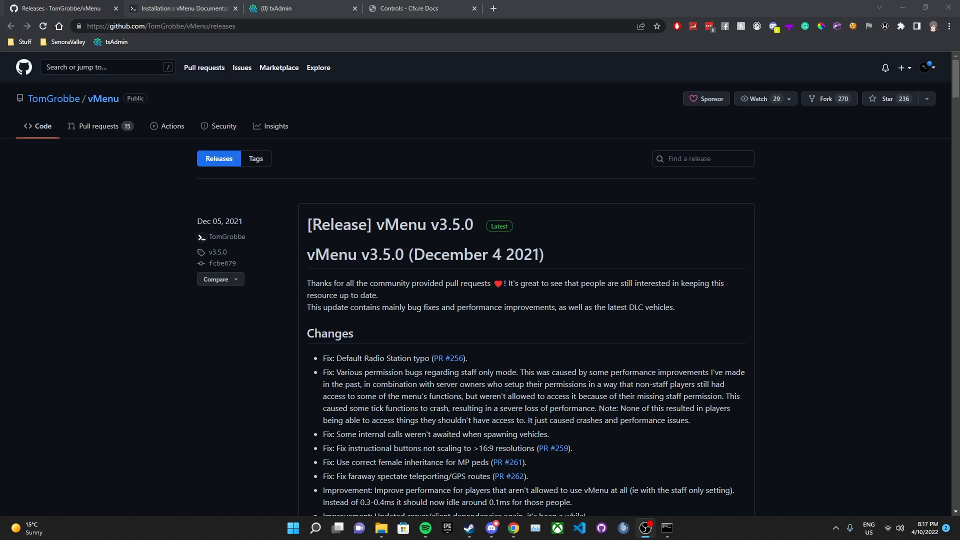
# Download vMenu-v3.5.0.zip from the assets of the latest vMenu release on GitHub
pyautogui.scroll(-2, 371, 224)
pyautogui.scroll(2, 370, 223)
pyautogui.scroll(1, 370, 224)
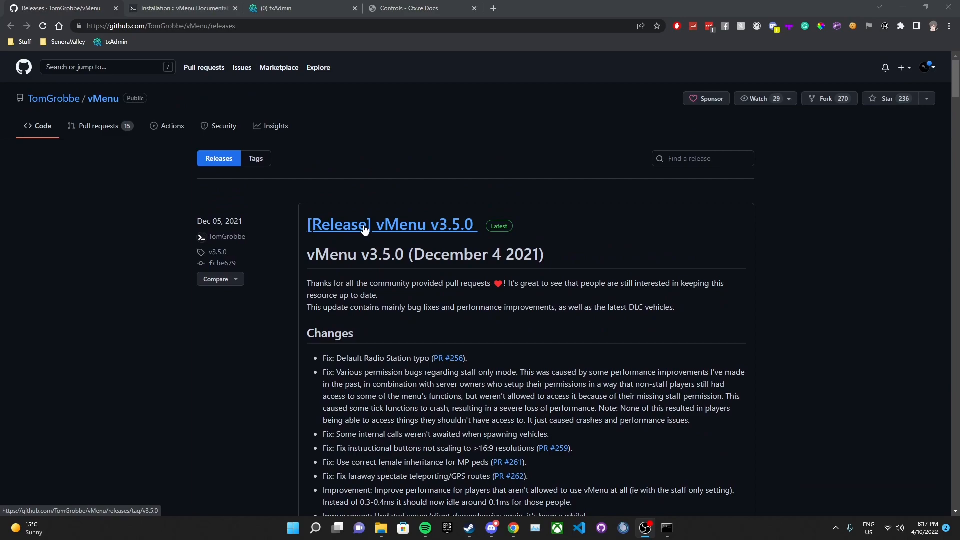
pyautogui.scroll(-1, 370, 224)
pyautogui.scroll(-4, 370, 224)
pyautogui.scroll(2, 371, 223)
pyautogui.scroll(2, 355, 231)
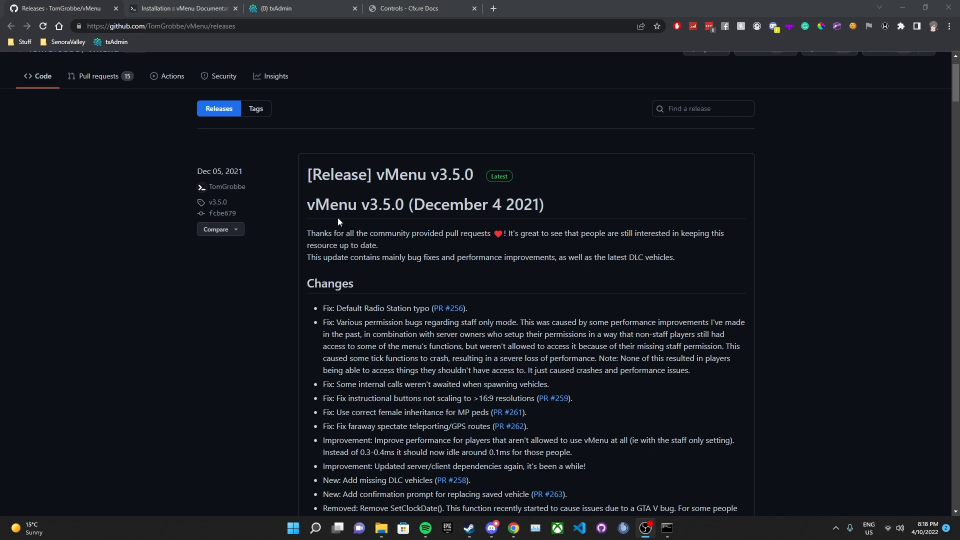
pyautogui.scroll(1, 172, 168)
pyautogui.scroll(-3, 181, 173)
pyautogui.scroll(-1, 237, 188)
pyautogui.scroll(1, 237, 188)
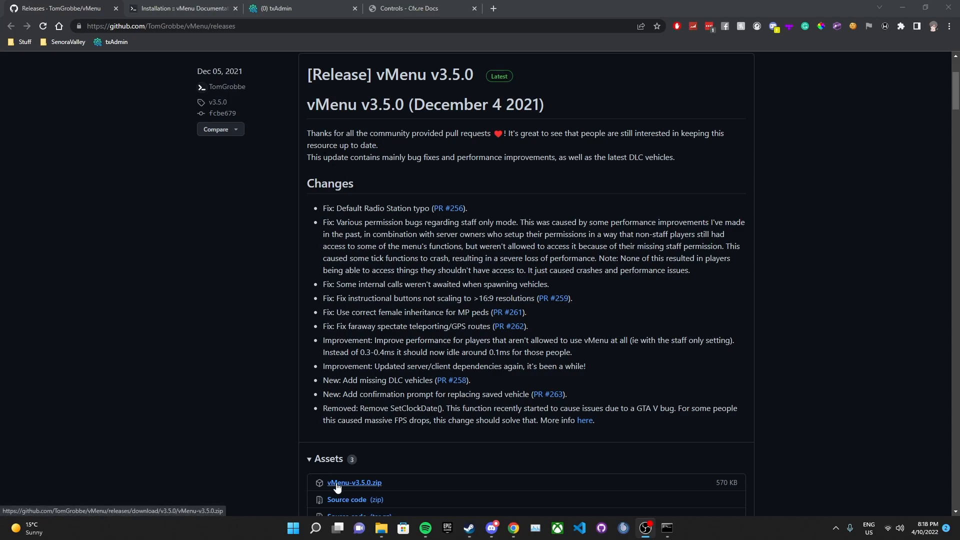
pyautogui.scroll(-1, 350, 480)
pyautogui.click(350, 434)
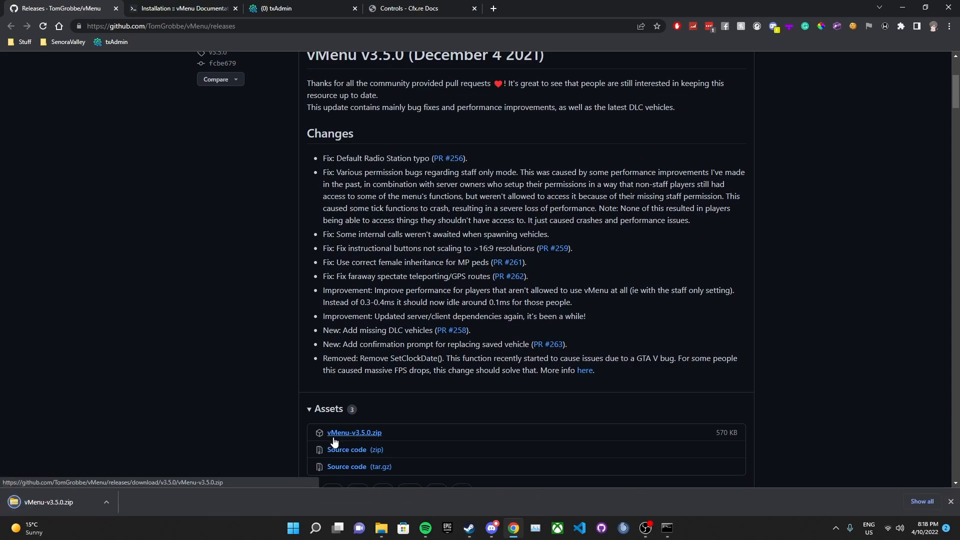
# Extract the downloaded vMenu-v3.5.0 archive to a vMenu-v3.5.0 folder in Downloads and close the archive window
pyautogui.click(76, 500)
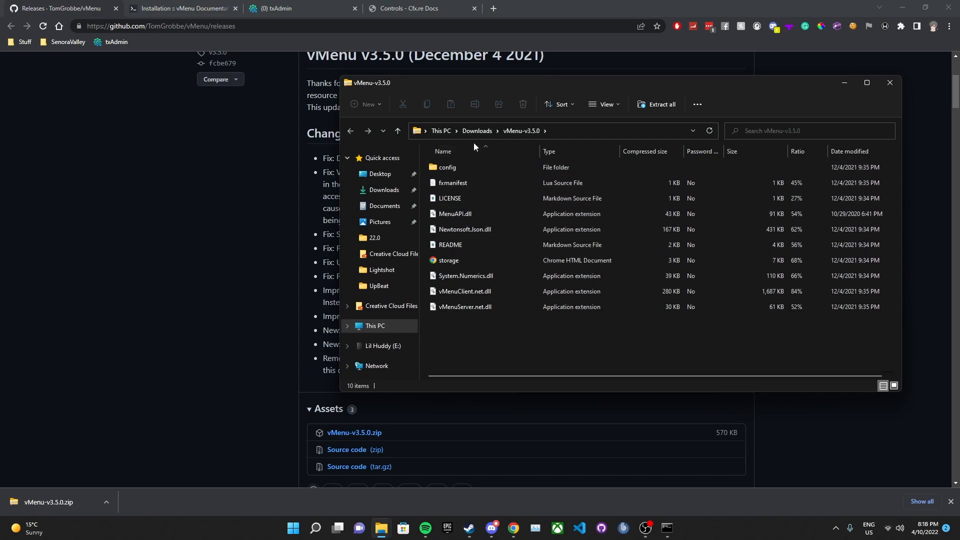
pyautogui.click(661, 106)
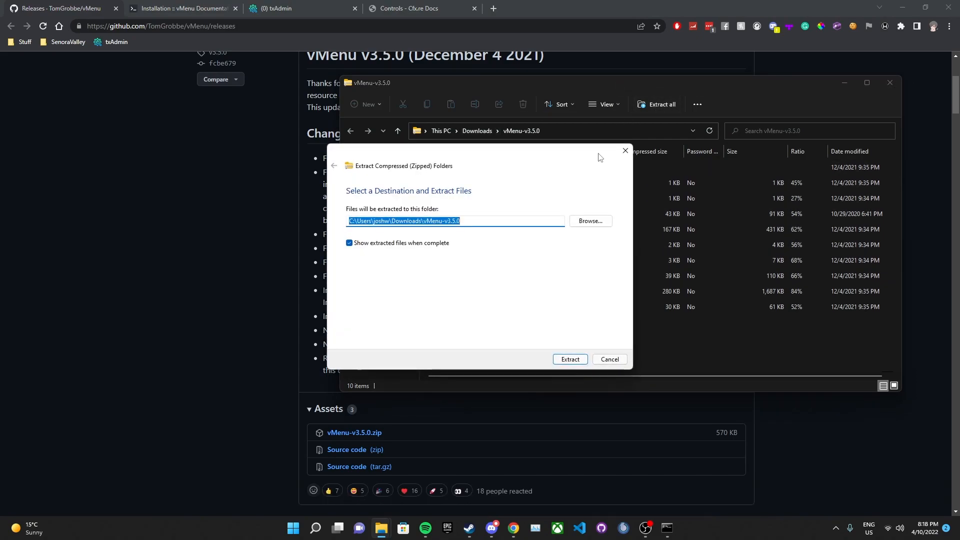
pyautogui.click(570, 359)
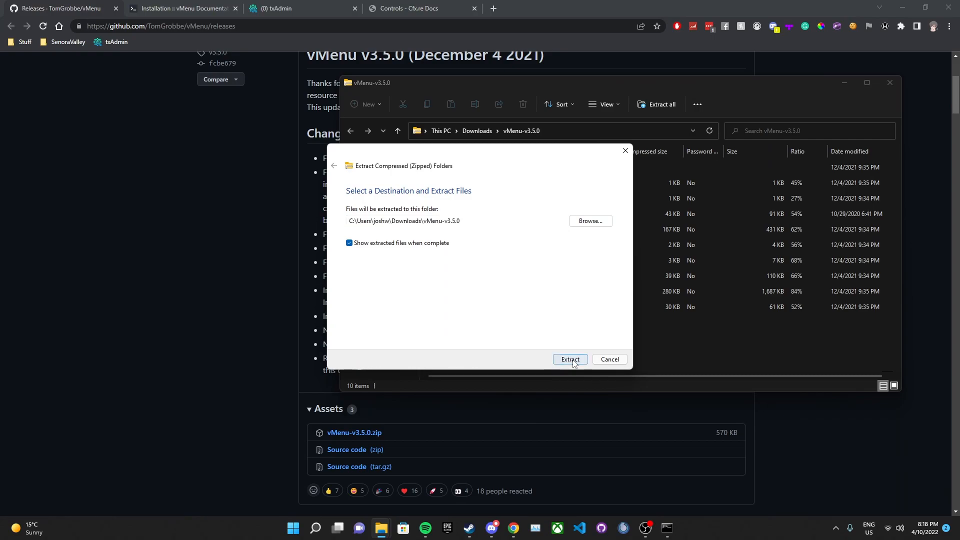
pyautogui.moveTo(422, 109); pyautogui.dragTo(137, 118)
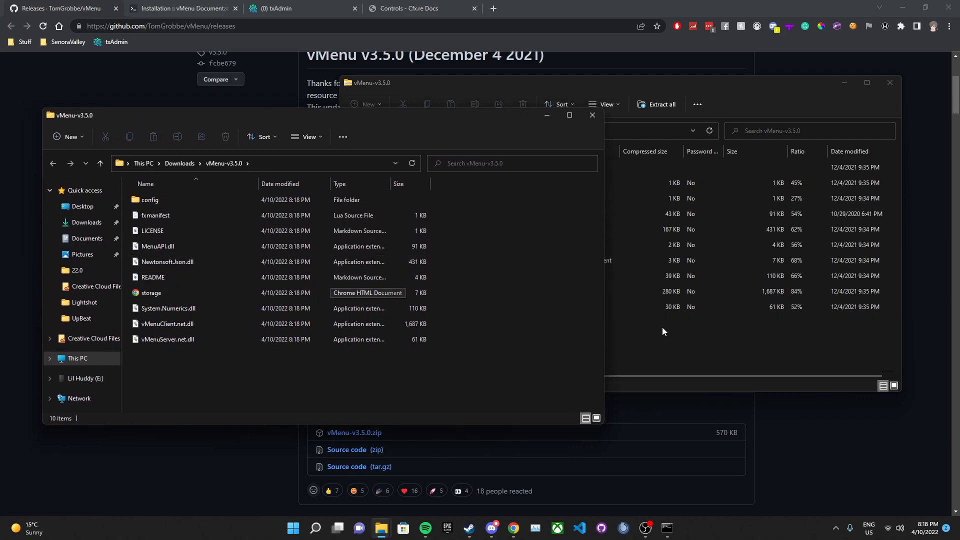
pyautogui.click(662, 350)
pyautogui.moveTo(207, 365)
pyautogui.mouseDown()
pyautogui.moveTo(221, 296)
pyautogui.moveTo(218, 183)
pyautogui.moveTo(217, 353)
pyautogui.mouseUp()
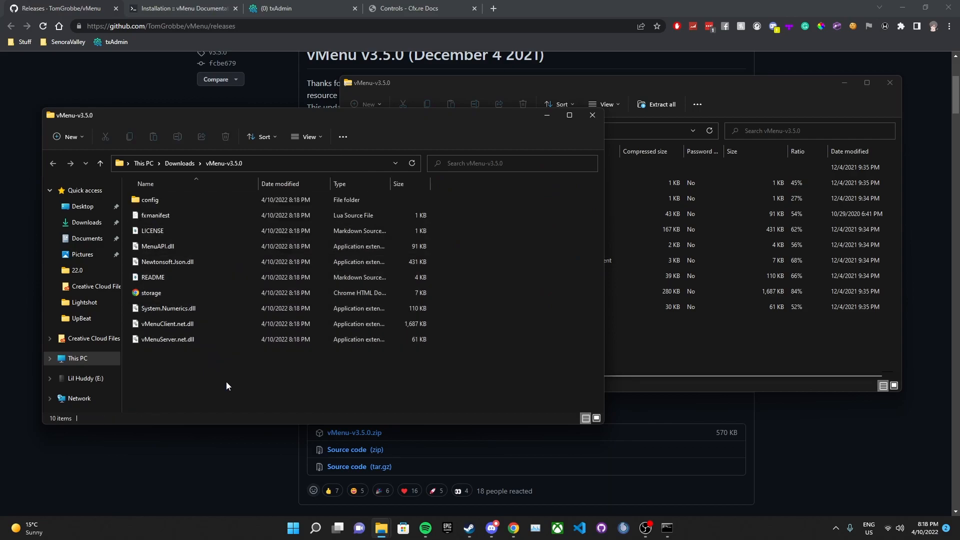
pyautogui.click(682, 357)
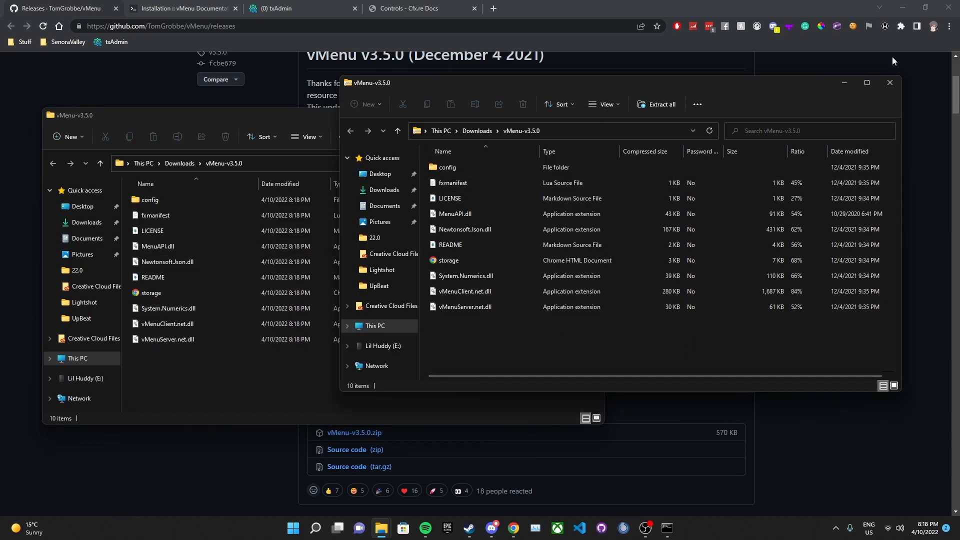
pyautogui.click(891, 83)
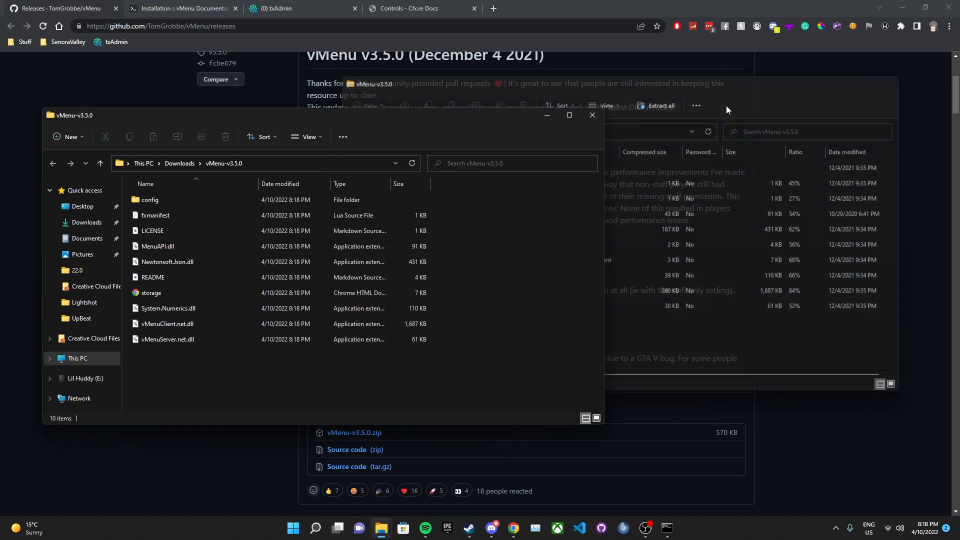
# Move the extracted vMenu-v3.5.0 folder from Downloads to the Desktop
pyautogui.click(178, 165)
pyautogui.moveTo(192, 245); pyautogui.dragTo(88, 210)
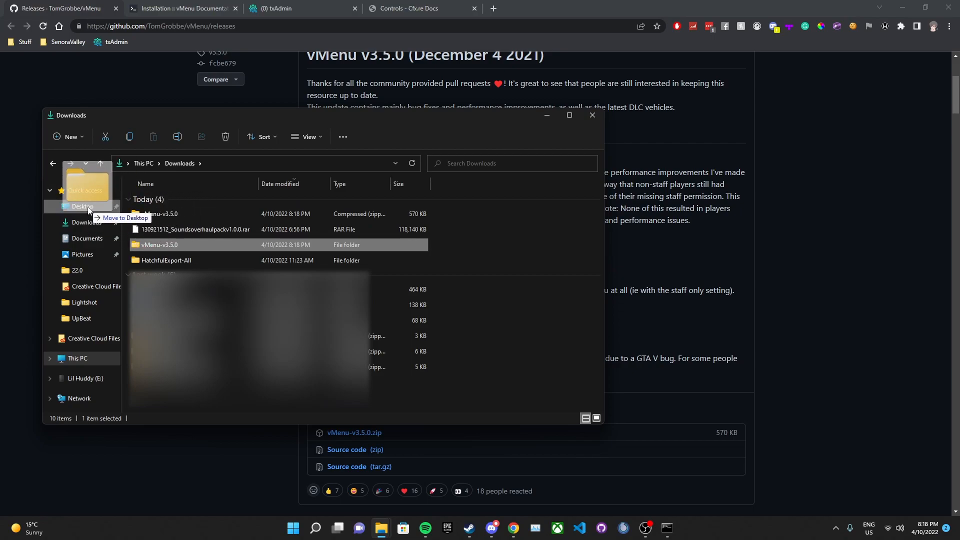
pyautogui.moveTo(88, 209); pyautogui.dragTo(88, 209)
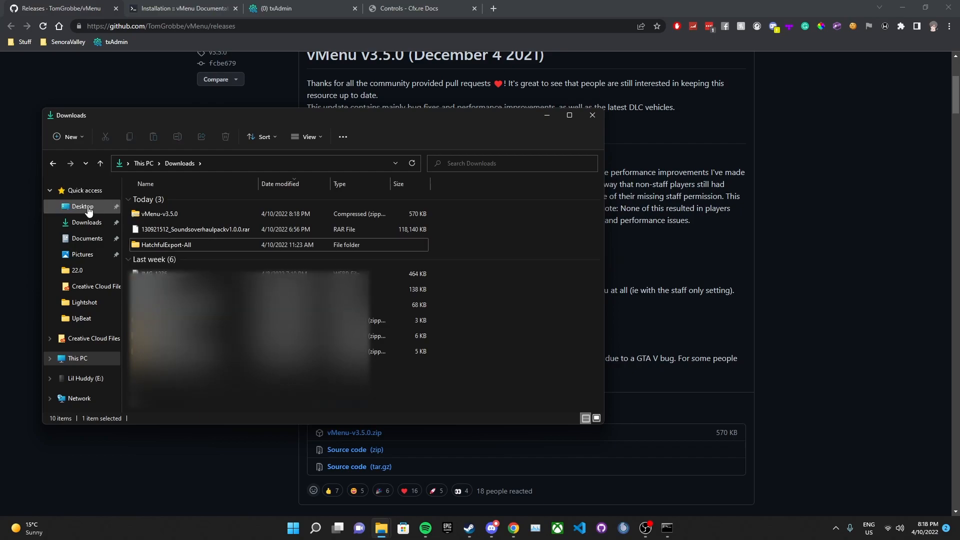
# Move the vMenu-v3.5.0 folder from the Desktop into FiveMServer/txData/CFXDefault_51377A.base/resources and open the resources folder
pyautogui.click(85, 207)
pyautogui.moveTo(166, 244); pyautogui.dragTo(192, 213)
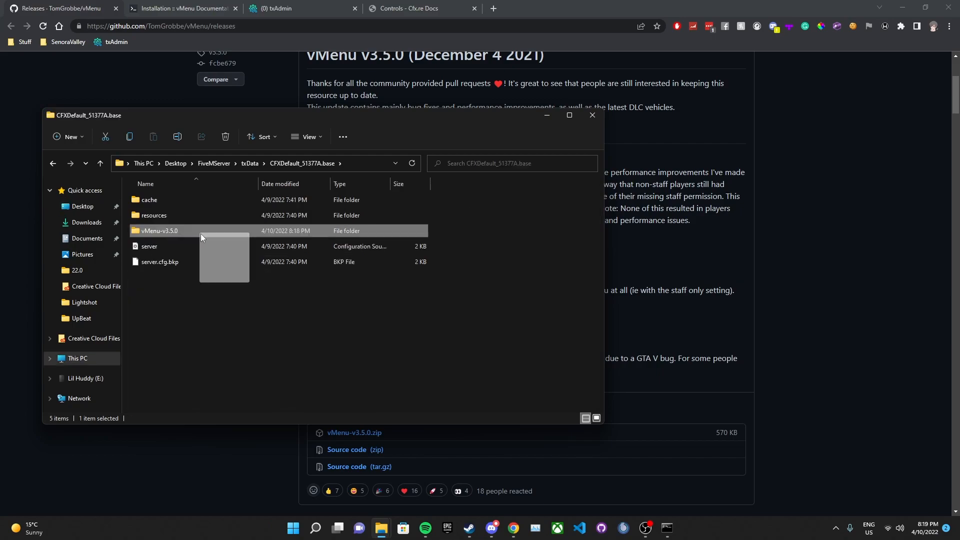
pyautogui.moveTo(200, 233); pyautogui.dragTo(203, 218)
pyautogui.doubleClick(203, 218)
# Rename the vMenu-v3.5.0 folder in the server's resources folder as vMenu
pyautogui.rightClick(186, 290)
pyautogui.click(176, 292)
pyautogui.rightClick(176, 292)
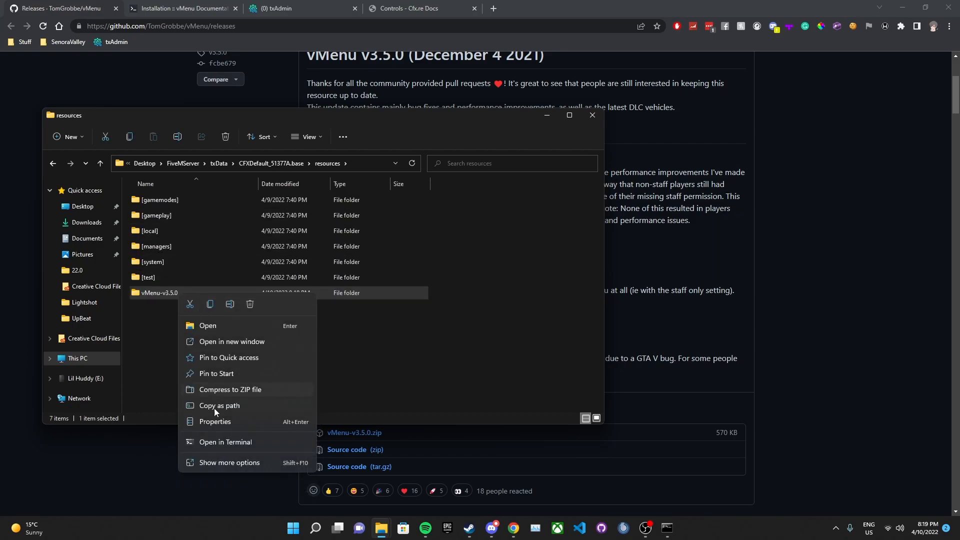
pyautogui.click(263, 462)
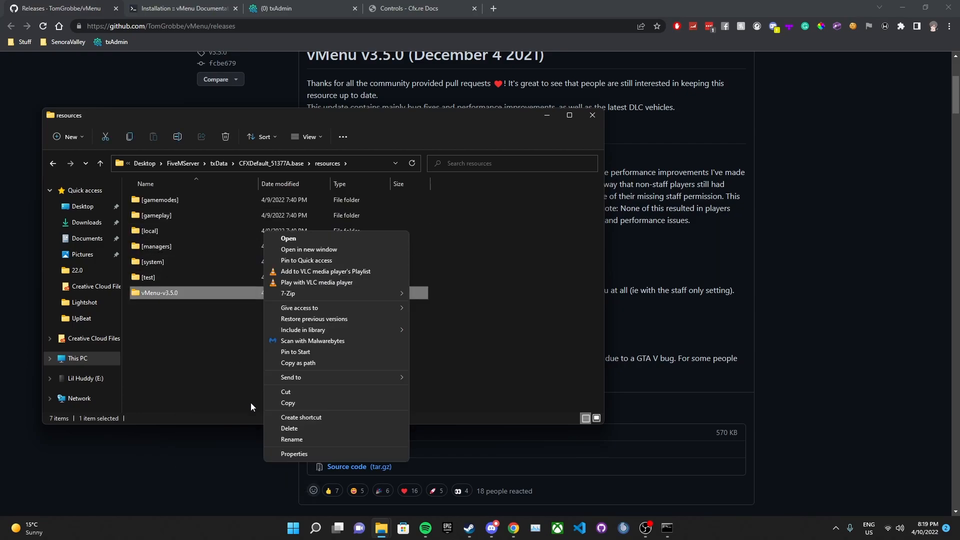
pyautogui.click(292, 439)
pyautogui.write('vMenu')
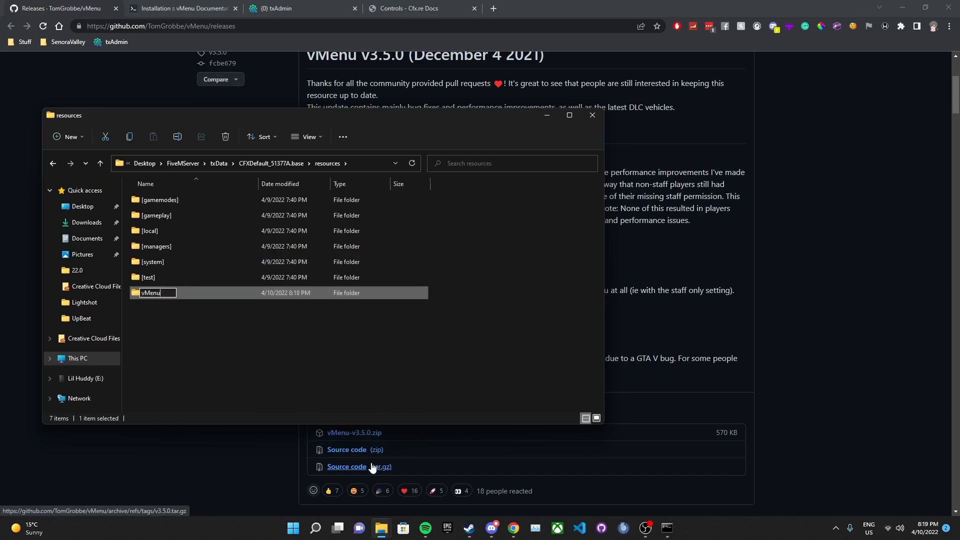
pyautogui.press('Return')
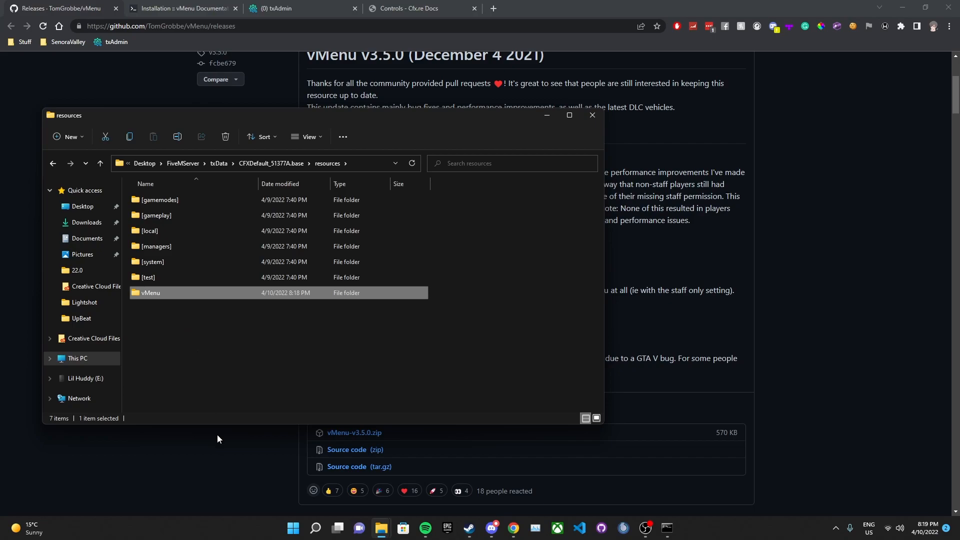
# Switch to the browser and read the installation steps in the vMenu documentation
pyautogui.click(199, 472)
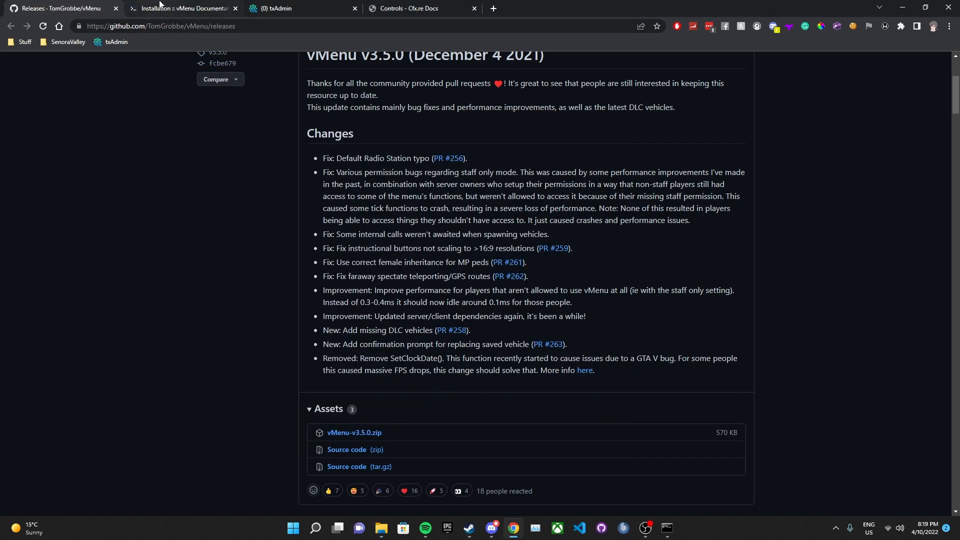
pyautogui.hotkey('ctrl', 'Tab')
pyautogui.scroll(-2, 308, 227)
pyautogui.scroll(-7, 308, 228)
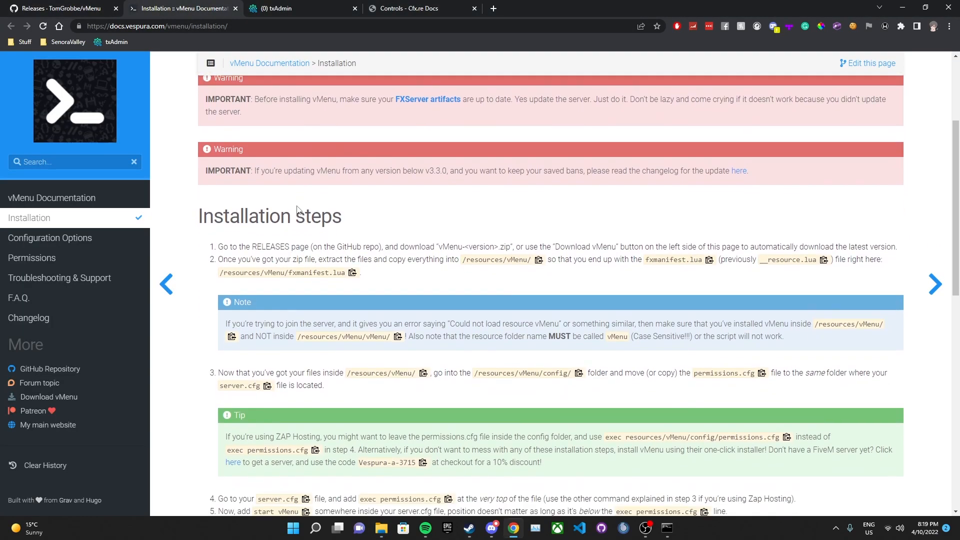
pyautogui.scroll(3, 295, 209)
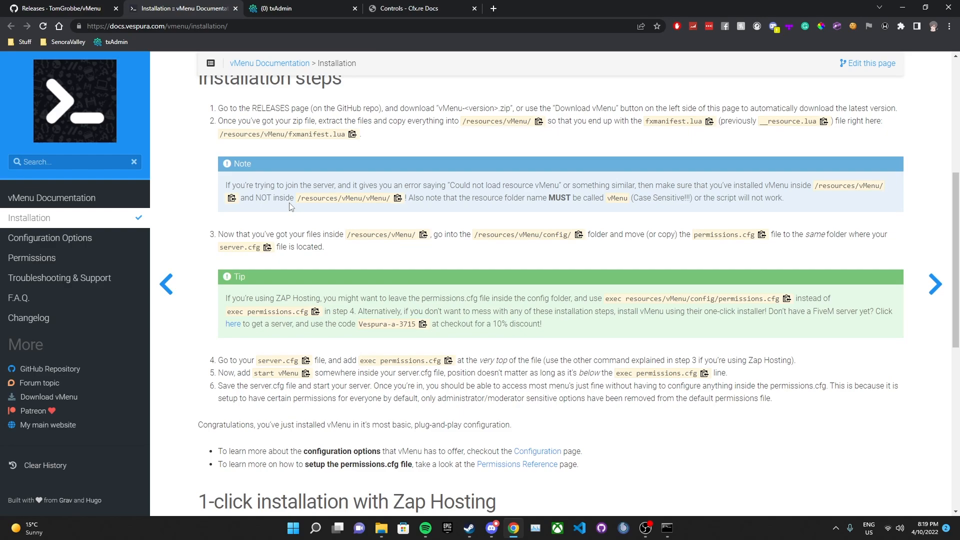
pyautogui.scroll(4, 295, 209)
pyautogui.scroll(2, 289, 221)
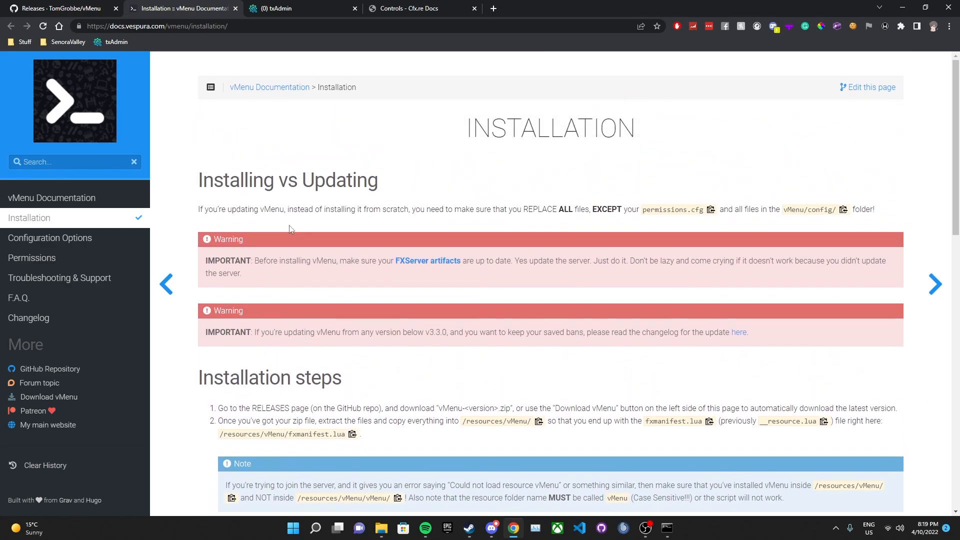
pyautogui.scroll(-4, 289, 221)
# Check the vMenu folder in the server's resources folder against the documented folder name, and return to the documentation
pyautogui.moveTo(380, 526)
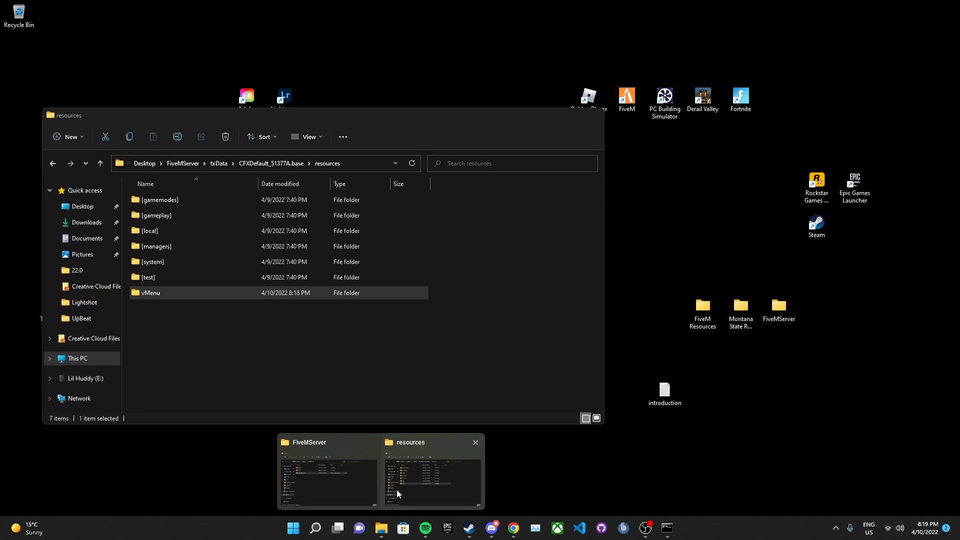
pyautogui.click(397, 490)
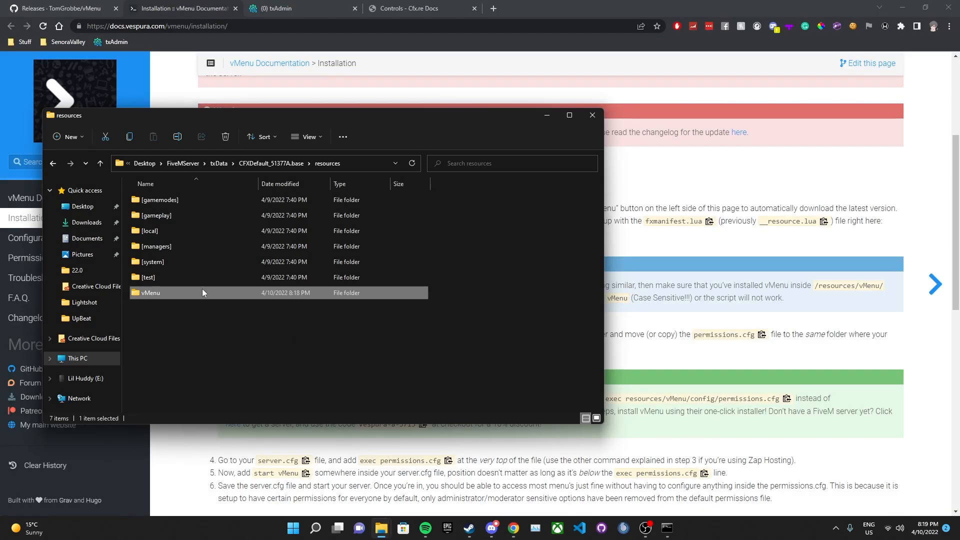
pyautogui.click(185, 448)
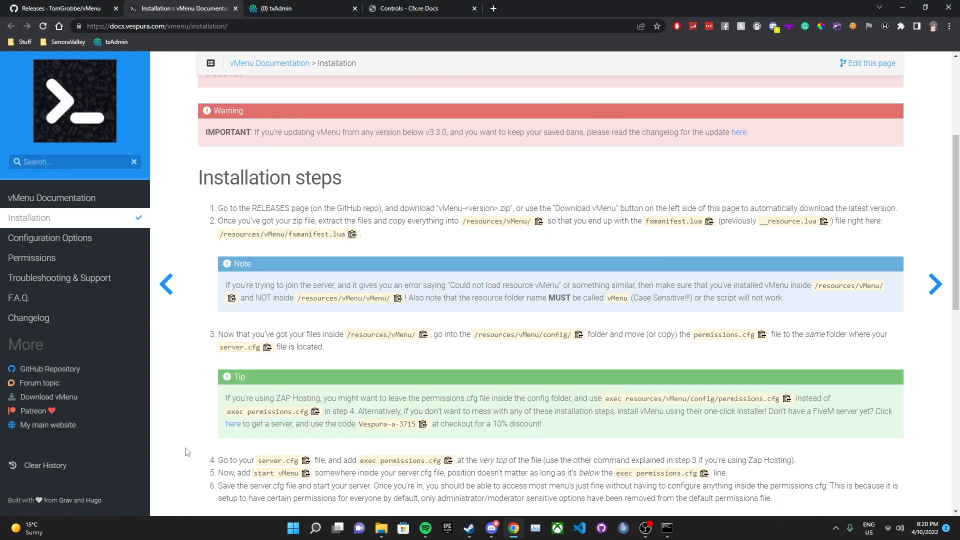
# Add the line "ensure vMenu" below "ensure hardcap" in txAdmin's server configuration file and save it
pyautogui.click(296, 2)
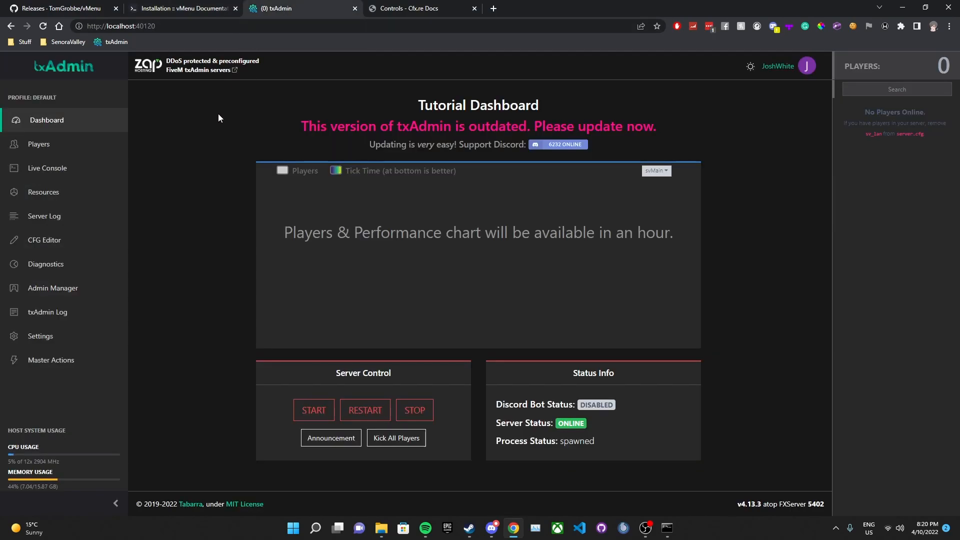
pyautogui.click(103, 241)
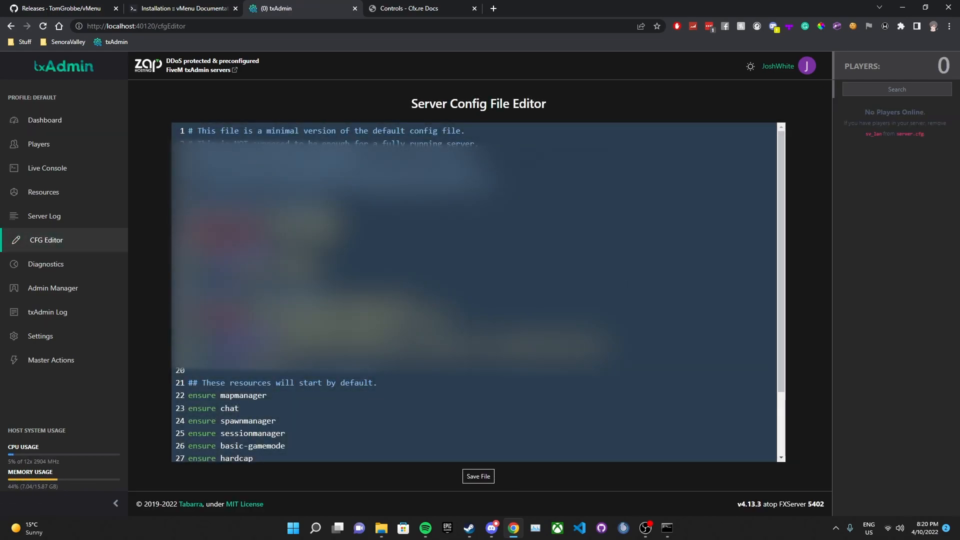
pyautogui.scroll(-2, 373, 374)
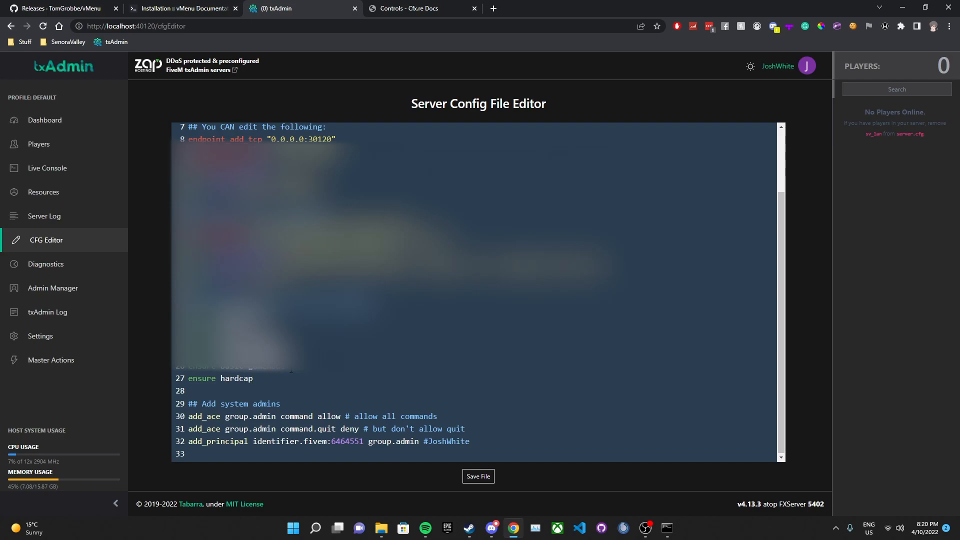
pyautogui.press('Return')
pyautogui.write('ensure vMenu')
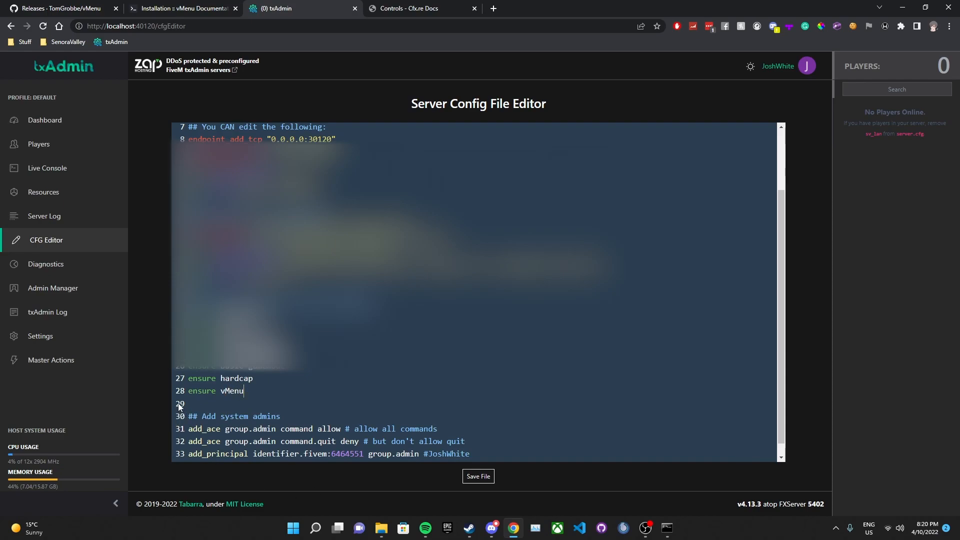
pyautogui.click(477, 476)
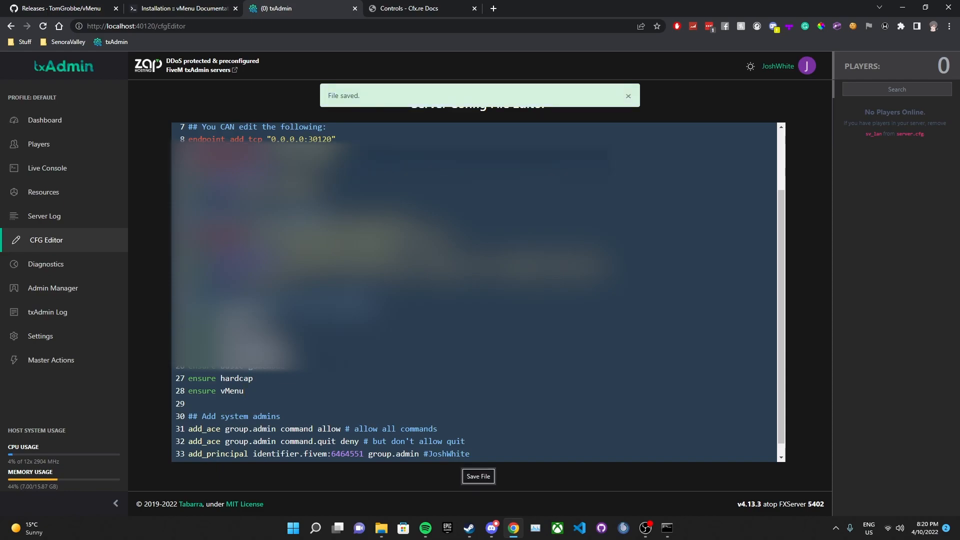
# Open the Permissions page of the vMenu documentation and copy the command "exec resources/vMenu/config/permissions.cfg"
pyautogui.click(174, 4)
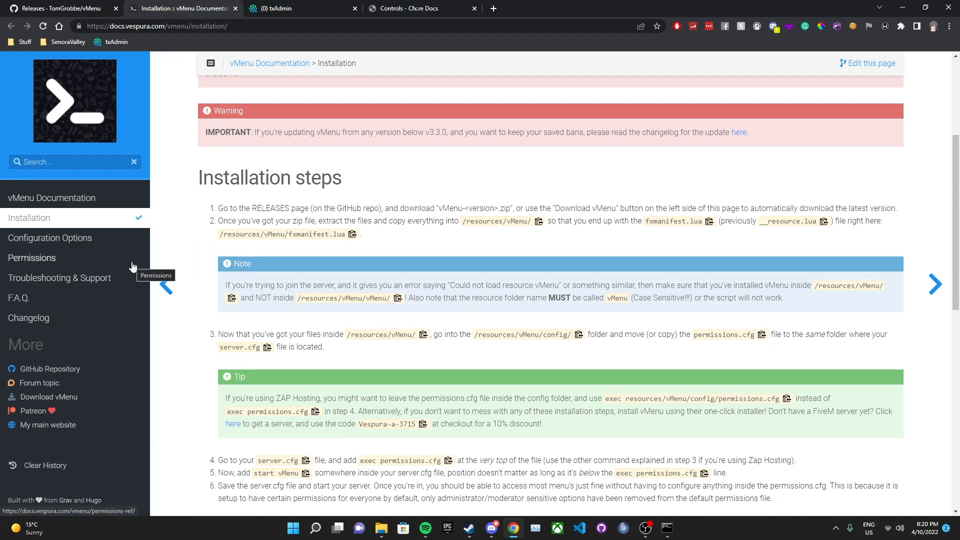
pyautogui.click(35, 264)
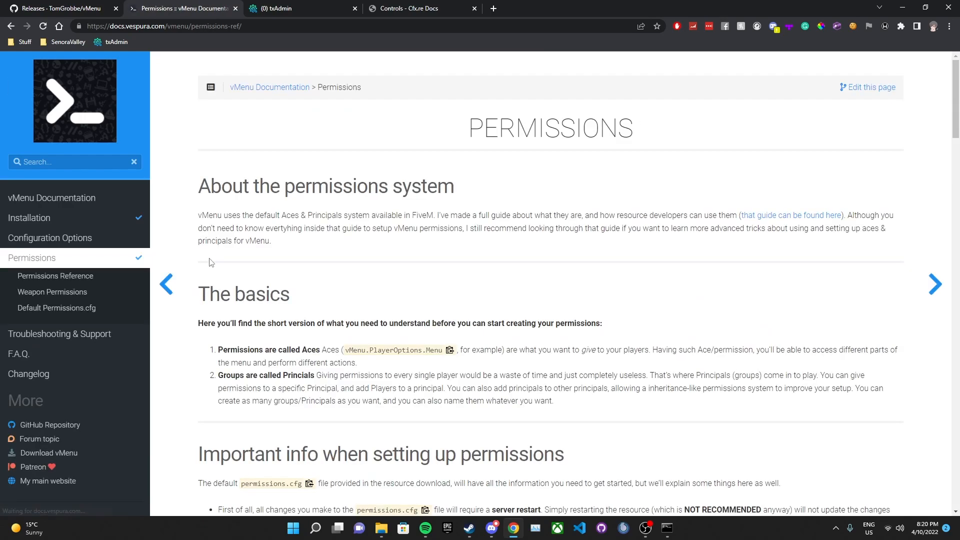
pyautogui.scroll(-1, 211, 258)
pyautogui.scroll(-3, 211, 258)
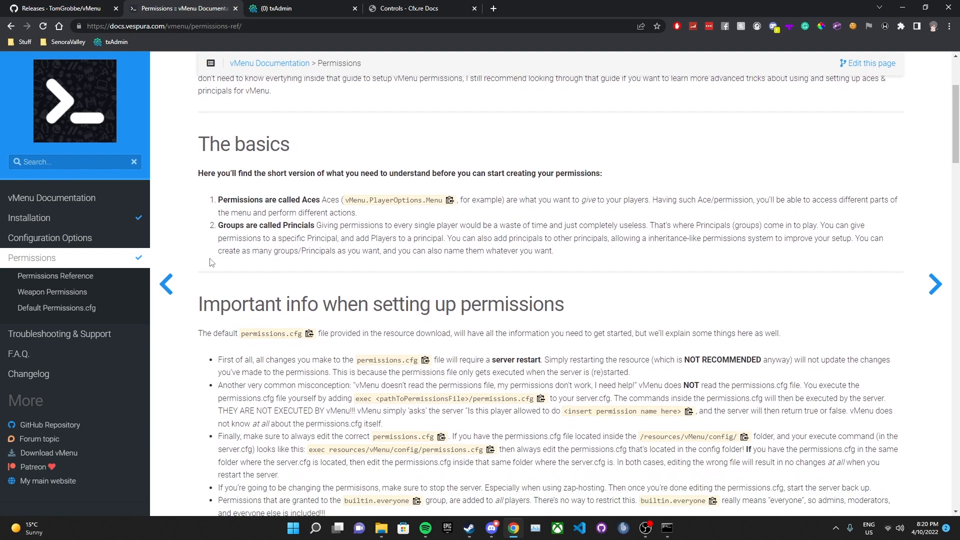
pyautogui.scroll(-1, 211, 261)
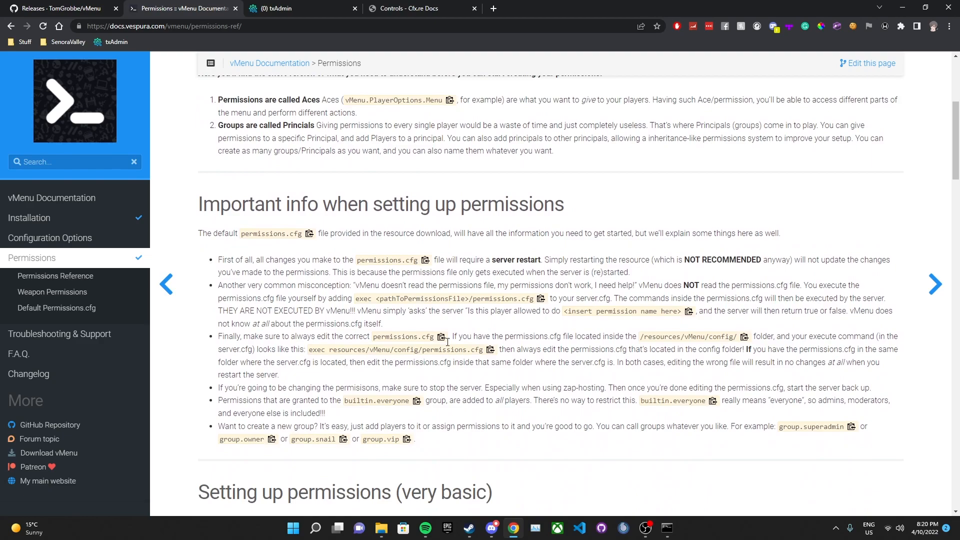
pyautogui.scroll(-1, 459, 312)
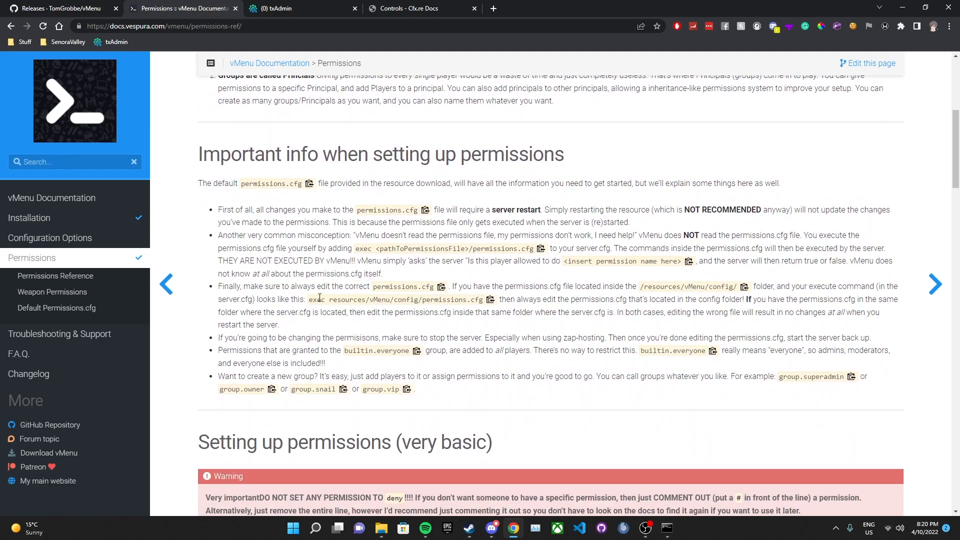
pyautogui.moveTo(311, 300); pyautogui.dragTo(490, 303)
pyautogui.hotkey('ctrl', 'c')
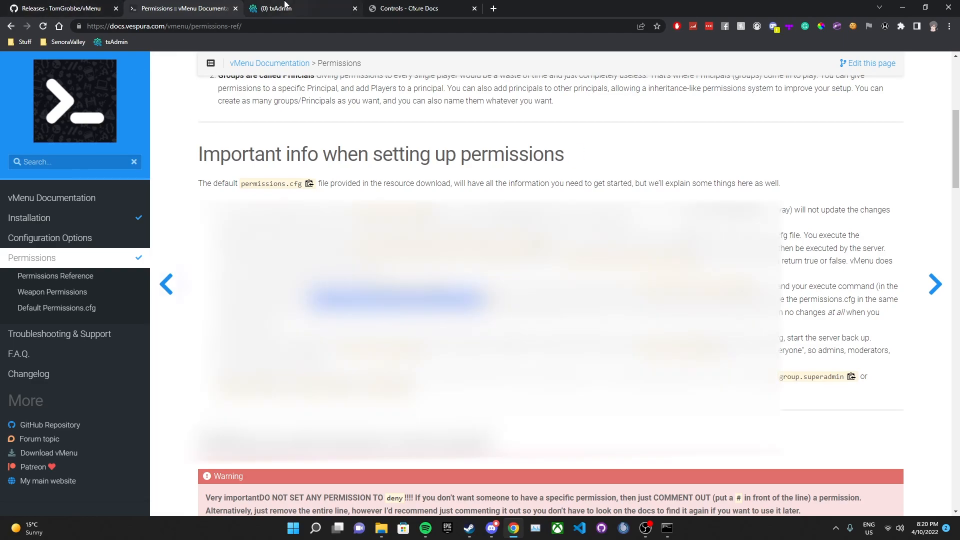
# Insert "exec resources/vMenu/config/permissions.cfg" as a new first line of the server configuration in txAdmin and save the file
pyautogui.click(285, 7)
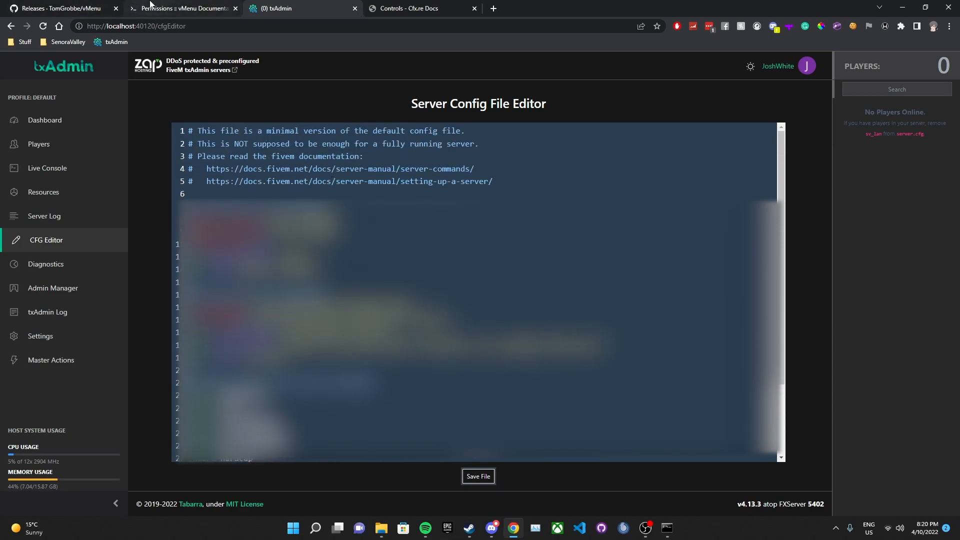
pyautogui.click(150, 5)
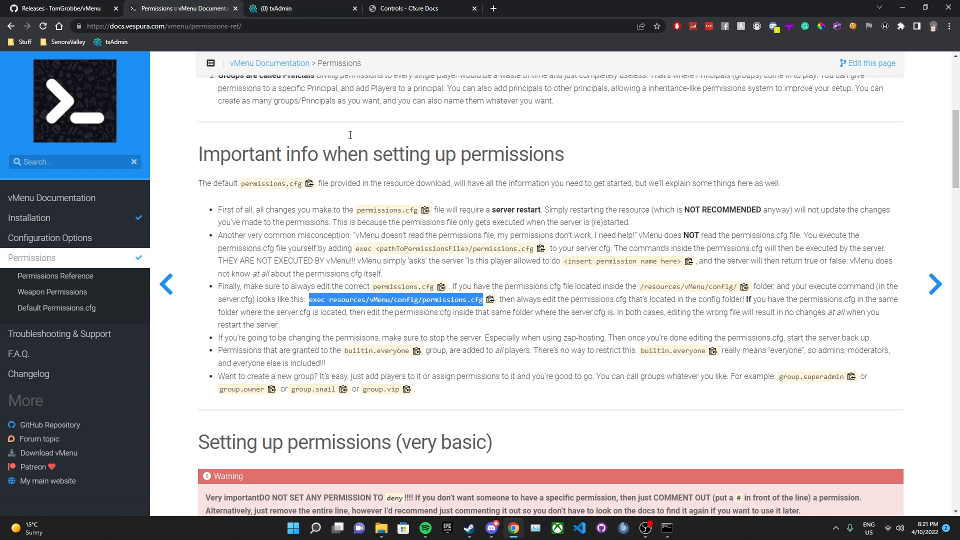
pyautogui.click(301, 5)
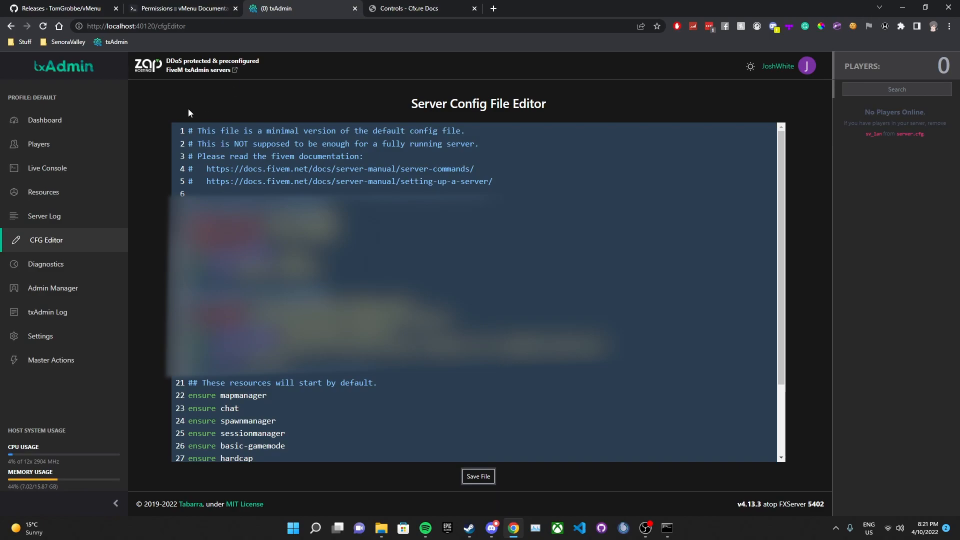
pyautogui.click(188, 129)
pyautogui.press('Return')
pyautogui.press('Up')
pyautogui.hotkey('ctrl', 'v')
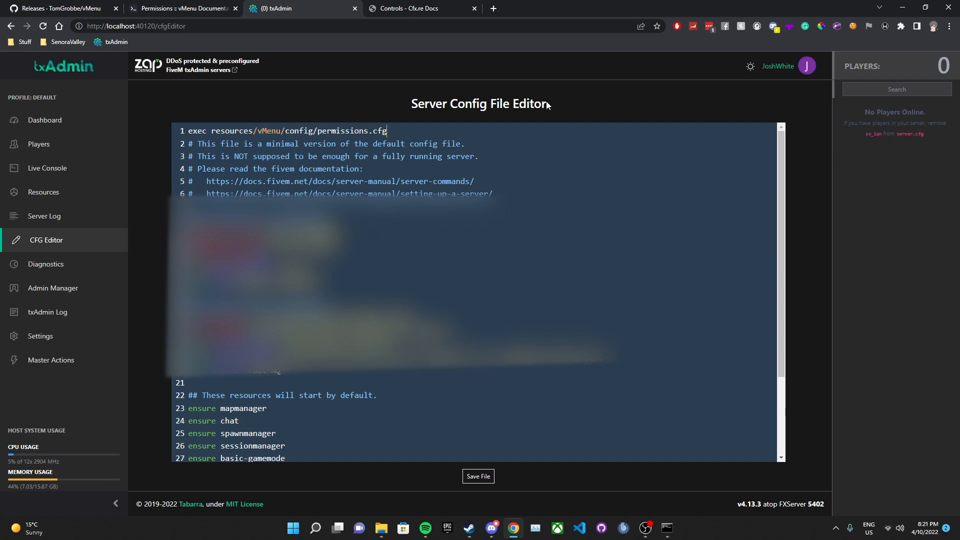
pyautogui.click(470, 476)
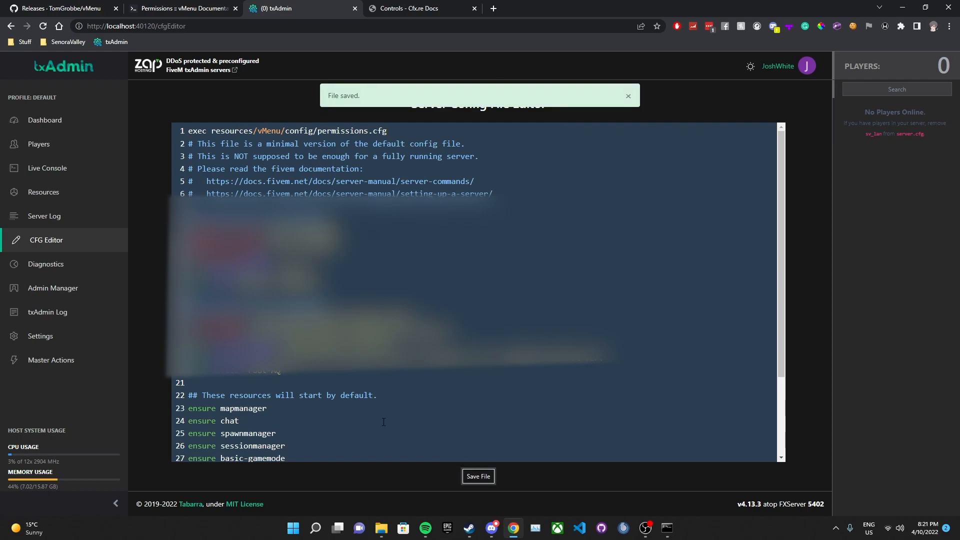
# Restart the server from txAdmin's live console and check the startup log for the vMenu resource
pyautogui.click(104, 170)
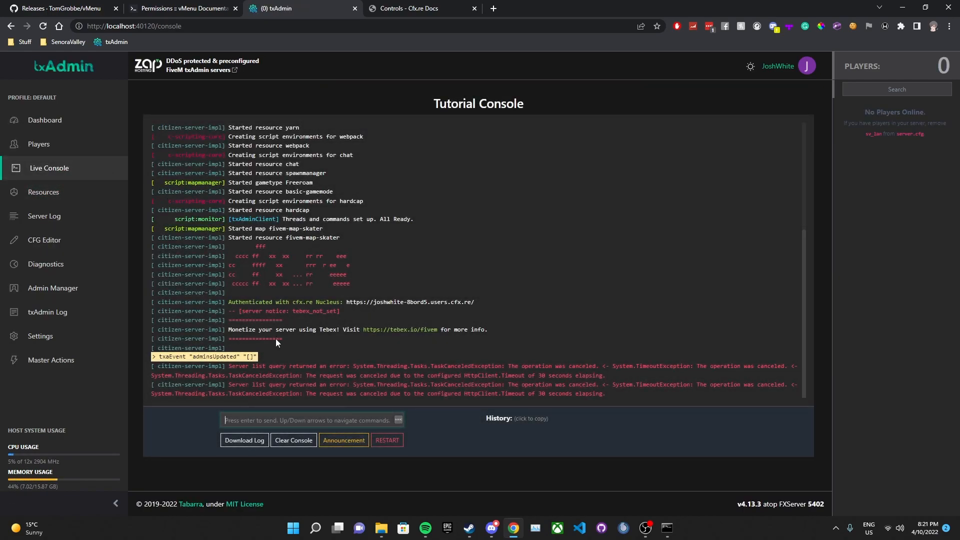
pyautogui.click(387, 440)
pyautogui.click(595, 307)
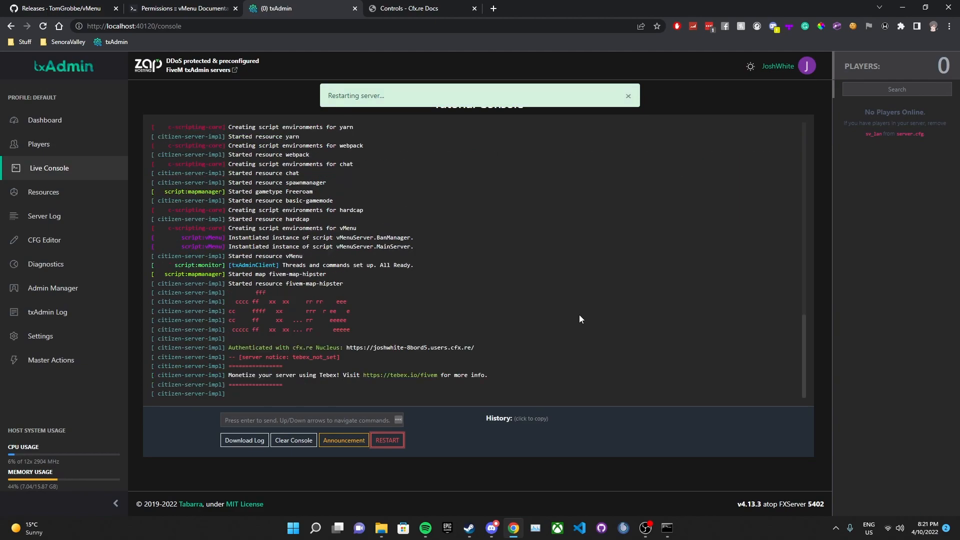
pyautogui.scroll(2, 335, 283)
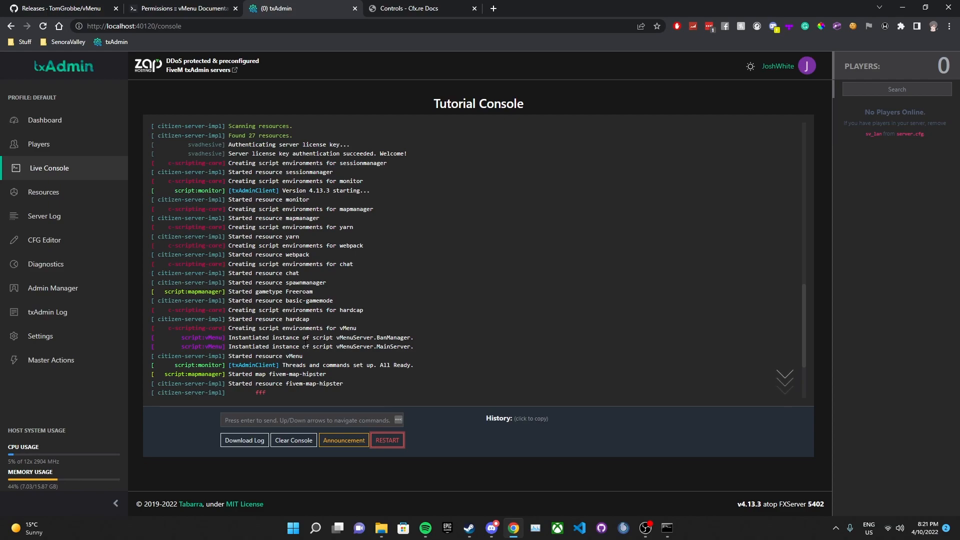
# Open the permissions.cfg file from the config folder of the server's vMenu resource
pyautogui.moveTo(381, 528)
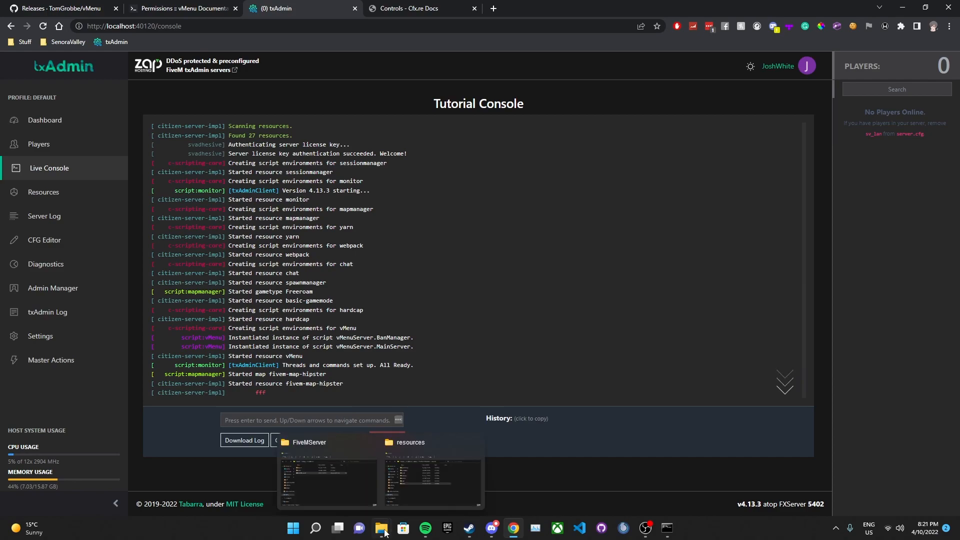
pyautogui.click(404, 497)
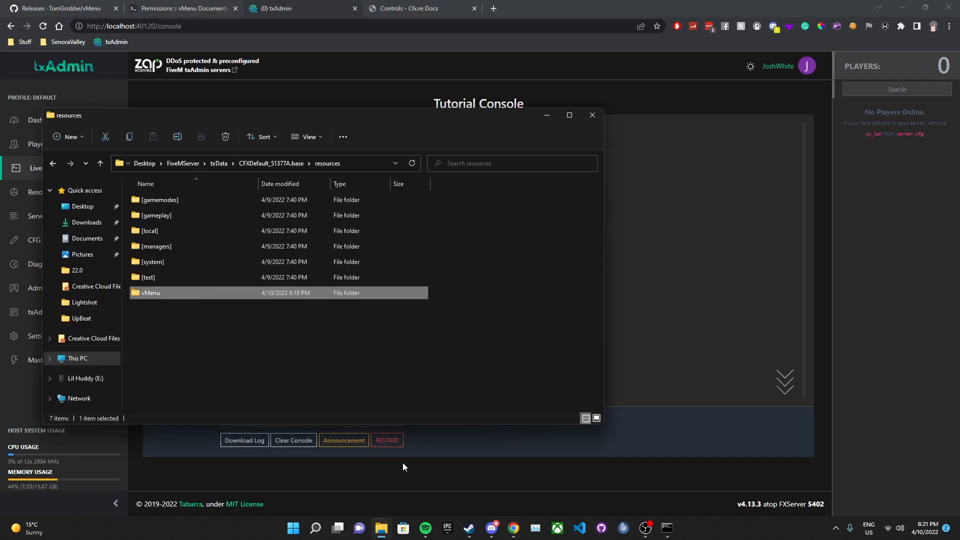
pyautogui.doubleClick(295, 293)
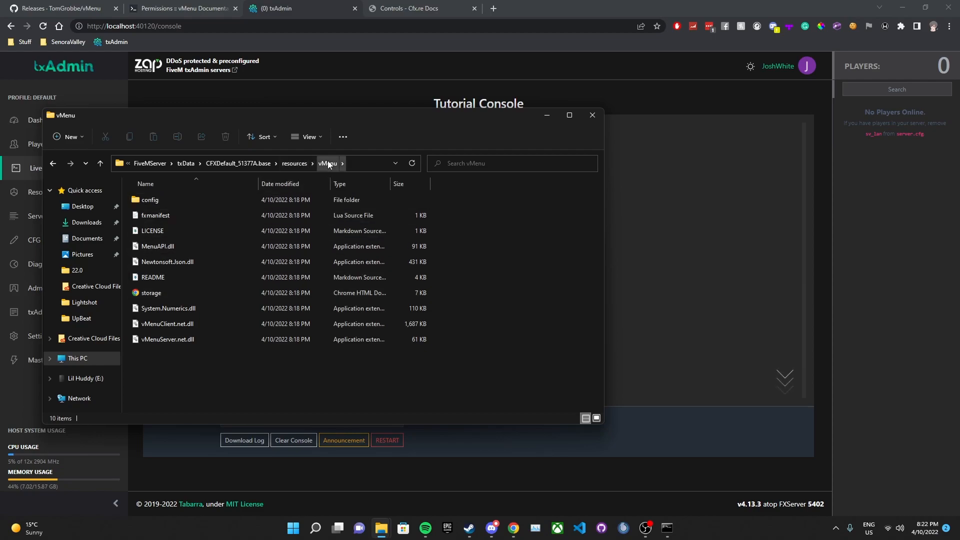
pyautogui.doubleClick(272, 199)
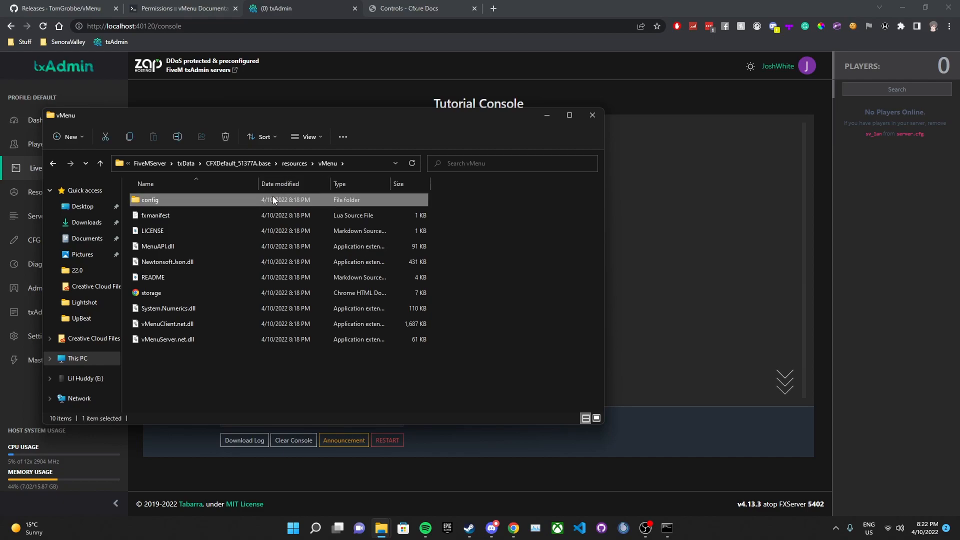
pyautogui.doubleClick(254, 233)
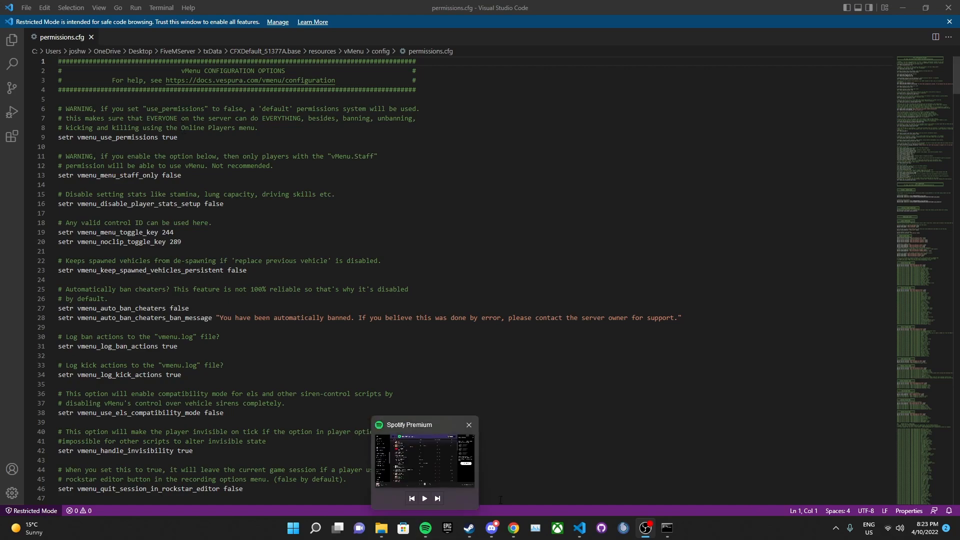
# Return to the vMenu documentation in the browser and read the sections on creating groups, granting permissions and setting up group inheritance
pyautogui.click(518, 527)
pyautogui.click(165, 9)
pyautogui.scroll(-1, 259, 234)
pyautogui.scroll(-7, 259, 233)
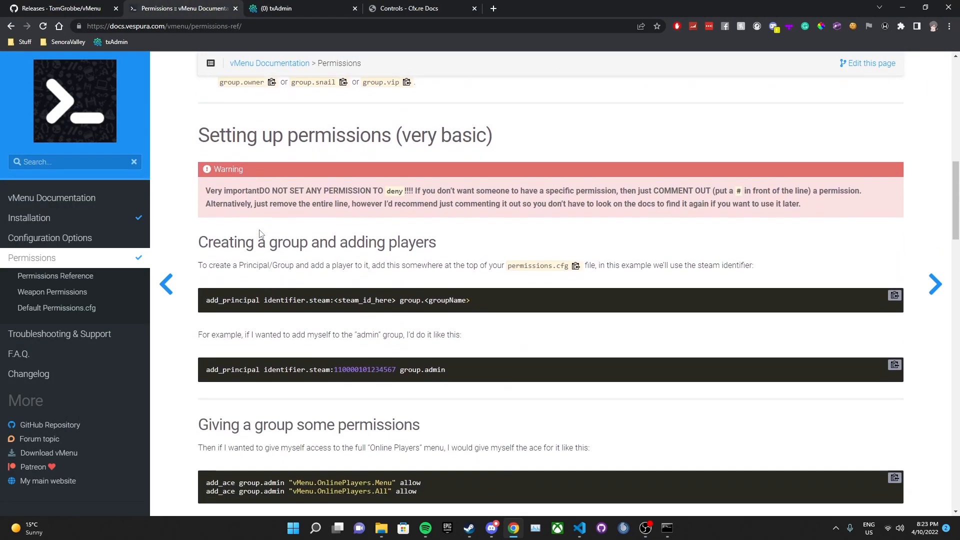
pyautogui.scroll(-12, 259, 234)
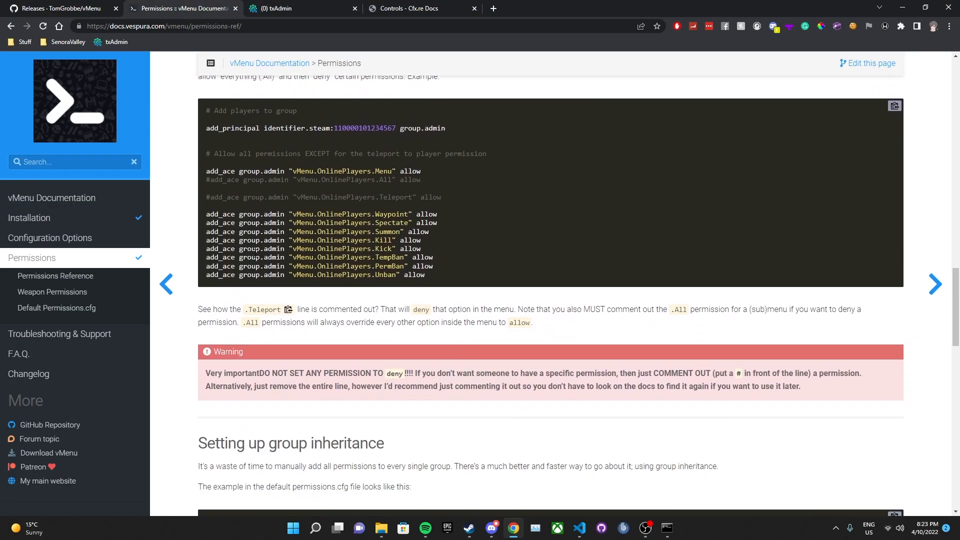
pyautogui.scroll(-8, 275, 302)
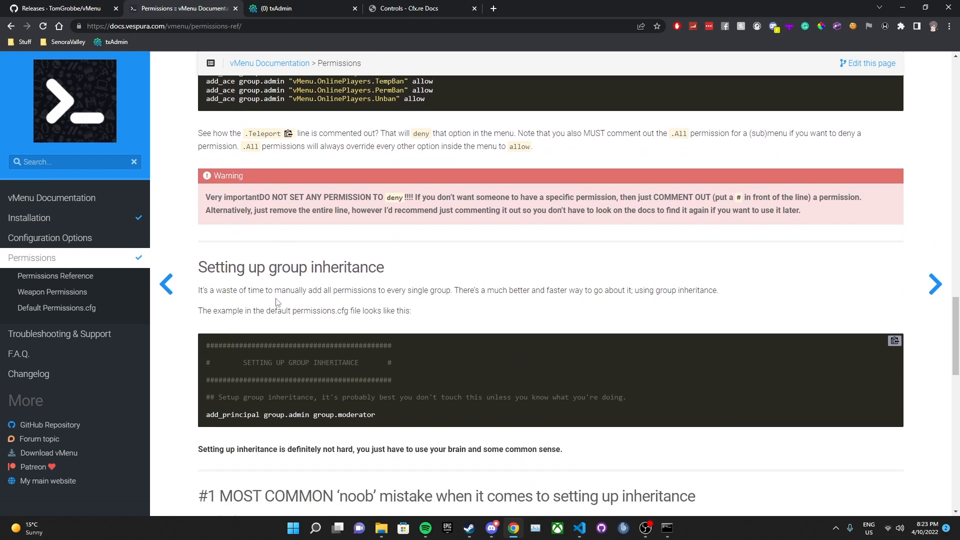
pyautogui.scroll(-7, 275, 307)
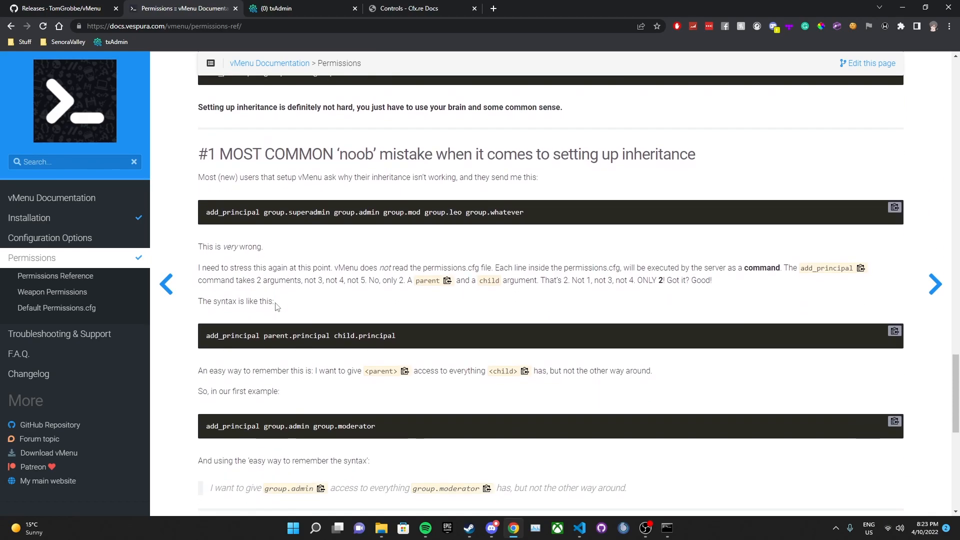
pyautogui.scroll(-4, 278, 306)
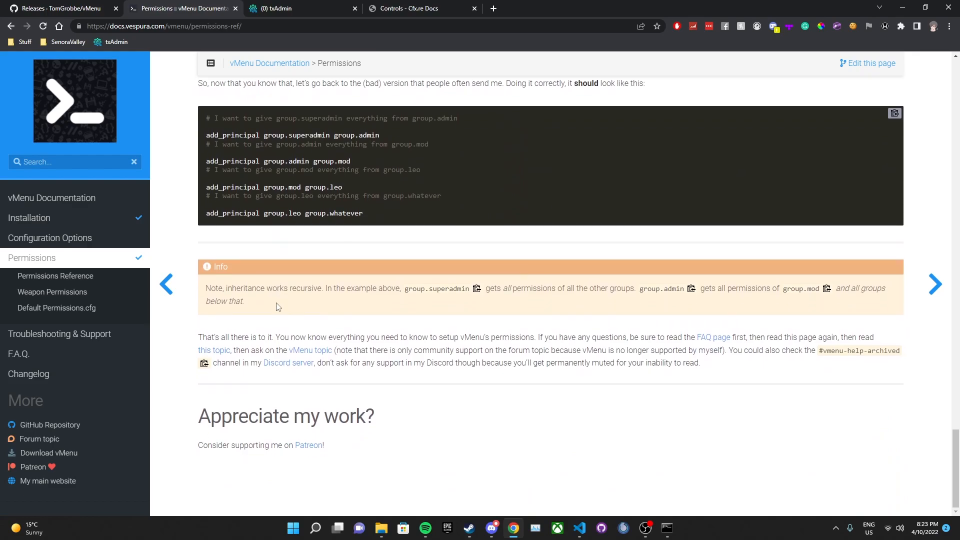
pyautogui.scroll(11, 278, 307)
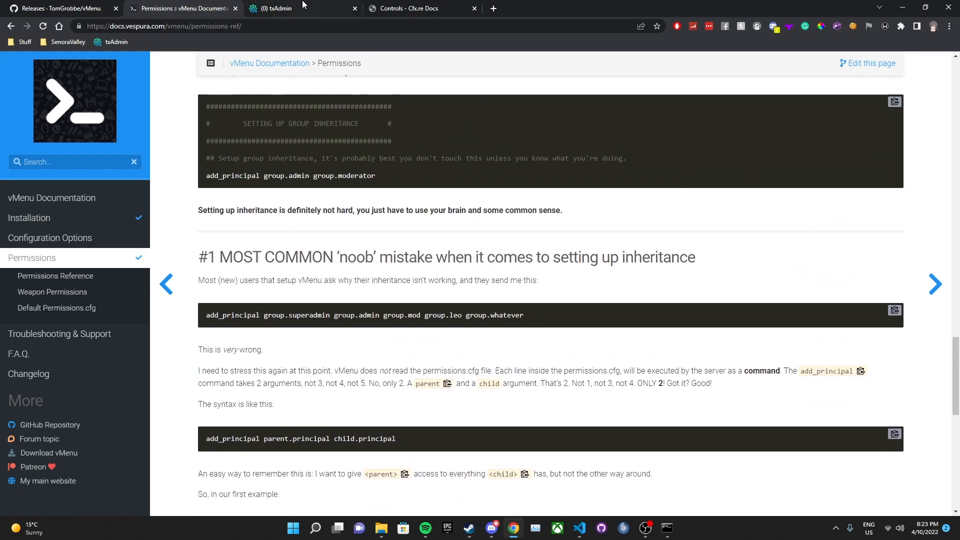
# Switch to permissions.cfg in Visual Studio Code and examine the permissions, staff-only, player stats, and menu and noclip toggle key settings
pyautogui.click(579, 528)
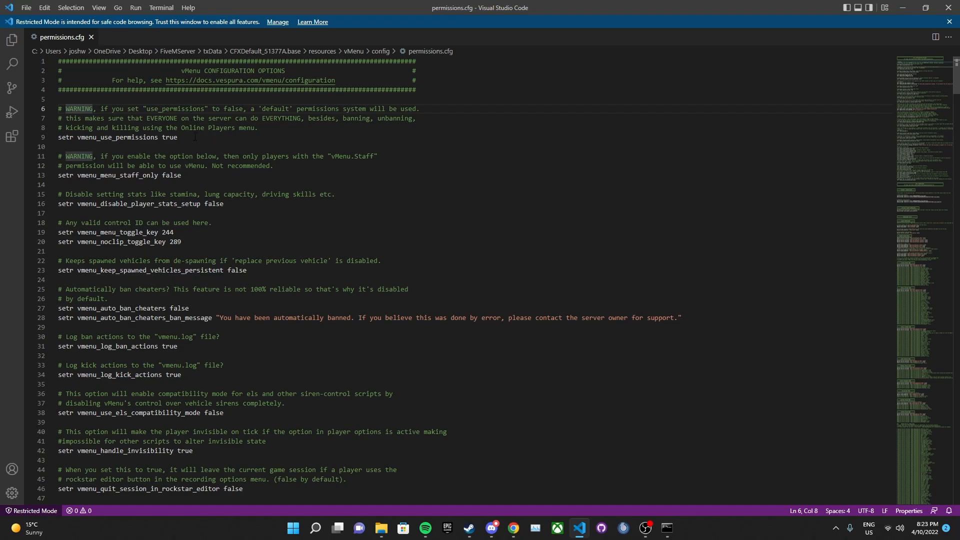
pyautogui.doubleClick(165, 137)
pyautogui.click(166, 137)
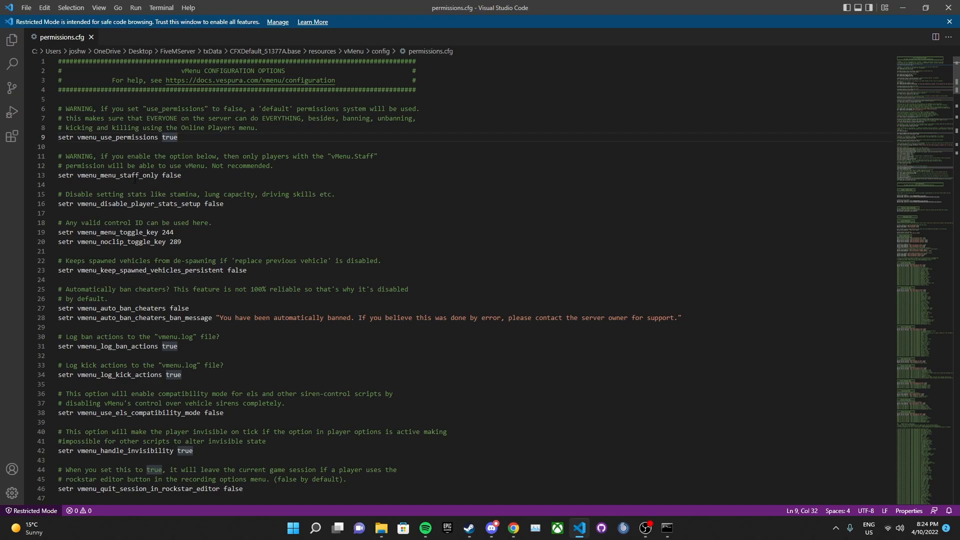
pyautogui.moveTo(193, 175); pyautogui.dragTo(170, 175)
pyautogui.click(170, 175)
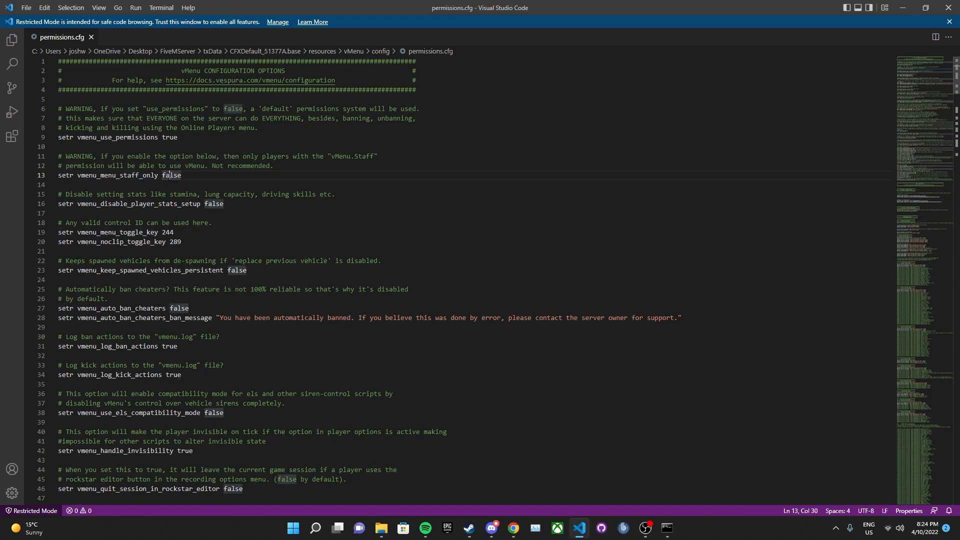
pyautogui.scroll(-3, 169, 181)
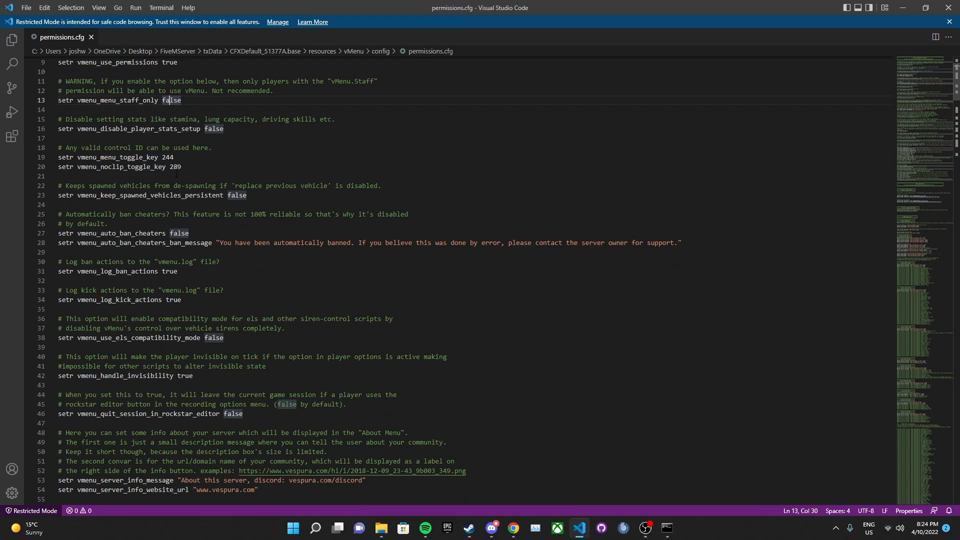
pyautogui.moveTo(78, 119); pyautogui.dragTo(205, 129)
pyautogui.click(205, 130)
pyautogui.scroll(-1, 185, 148)
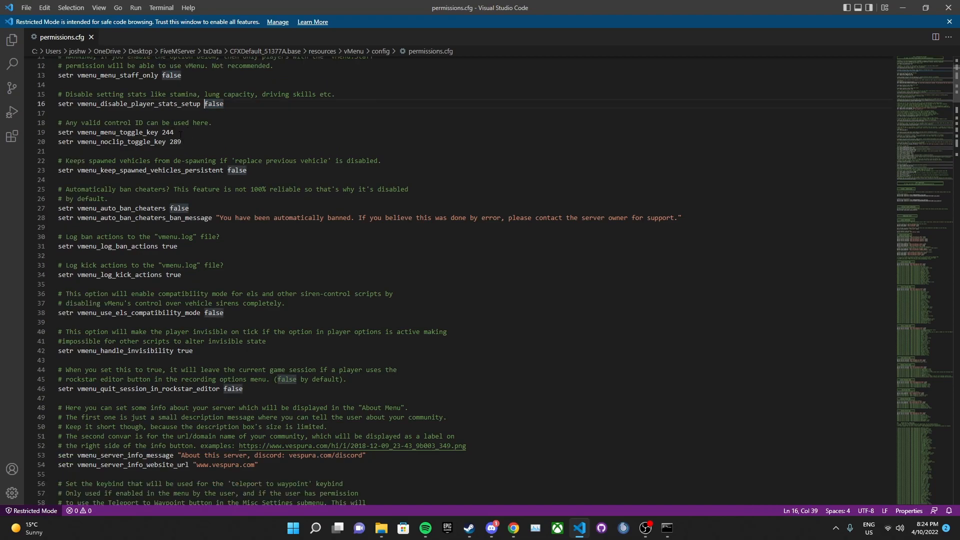
pyautogui.click(181, 132)
pyautogui.moveTo(173, 133); pyautogui.dragTo(173, 142)
pyautogui.click(182, 141)
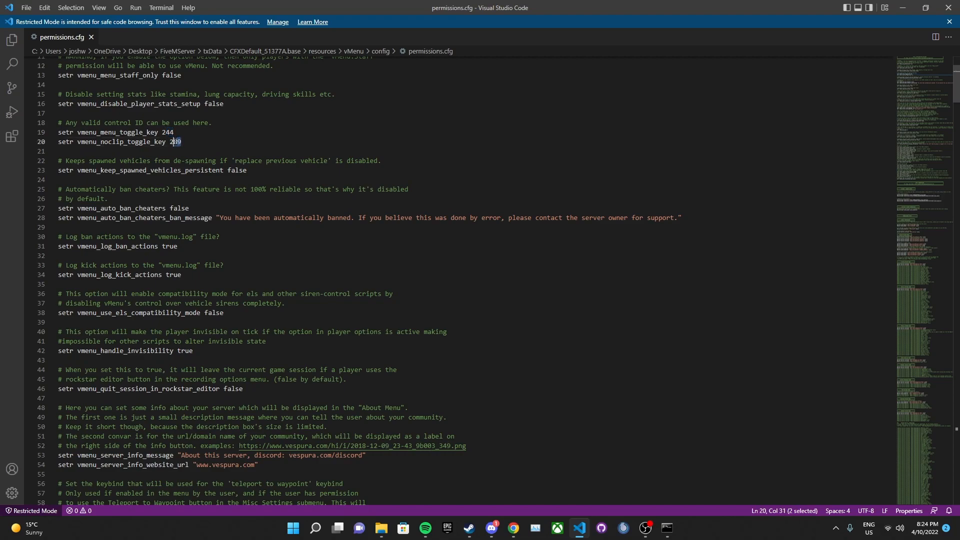
# Switch to the FiveM Controls reference in the browser and look through the table of control indexes and default keys
pyautogui.click(513, 528)
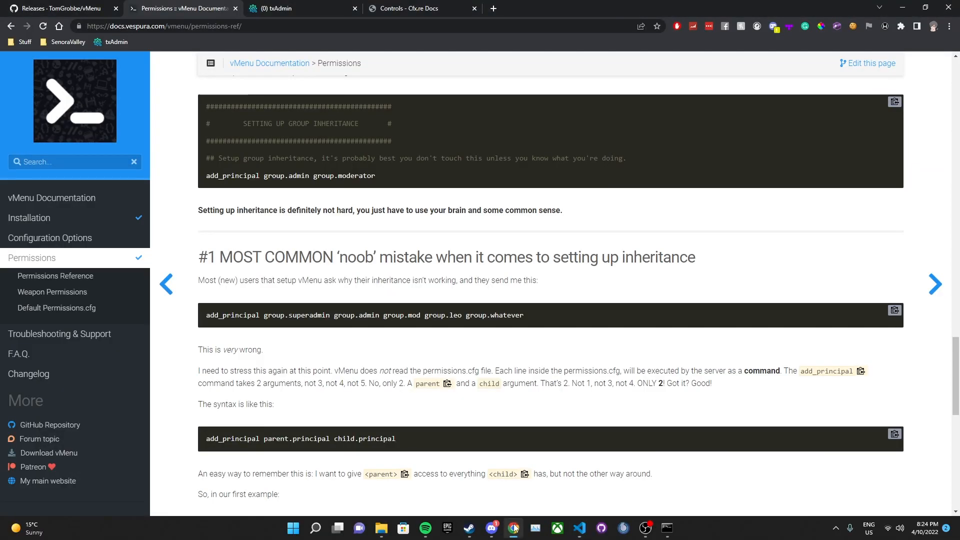
pyautogui.click(417, 5)
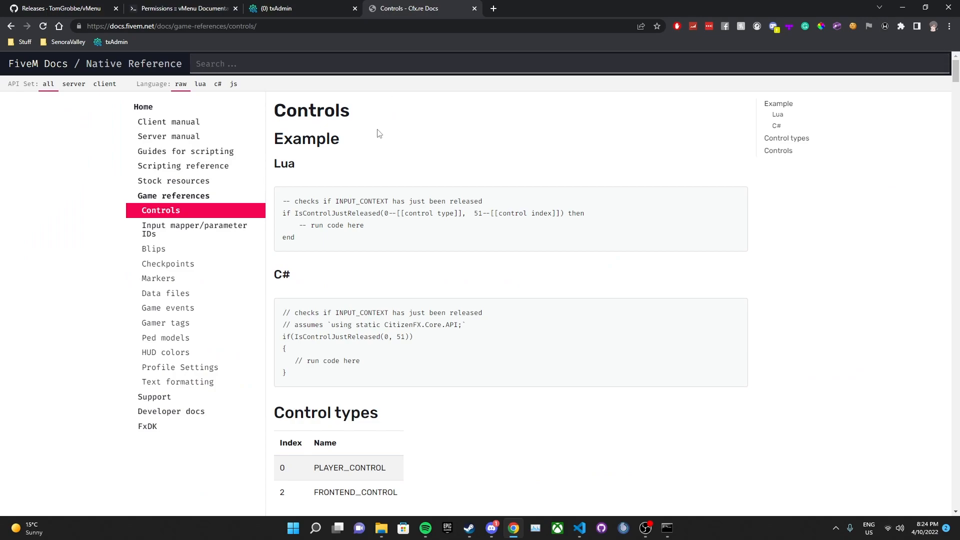
pyautogui.scroll(-4, 378, 160)
pyautogui.scroll(-11, 379, 166)
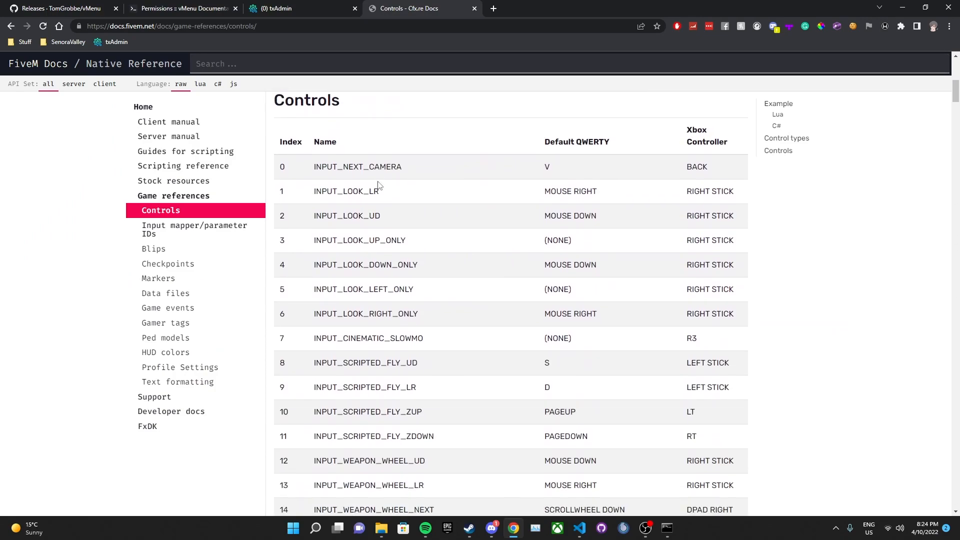
pyautogui.scroll(-20, 379, 201)
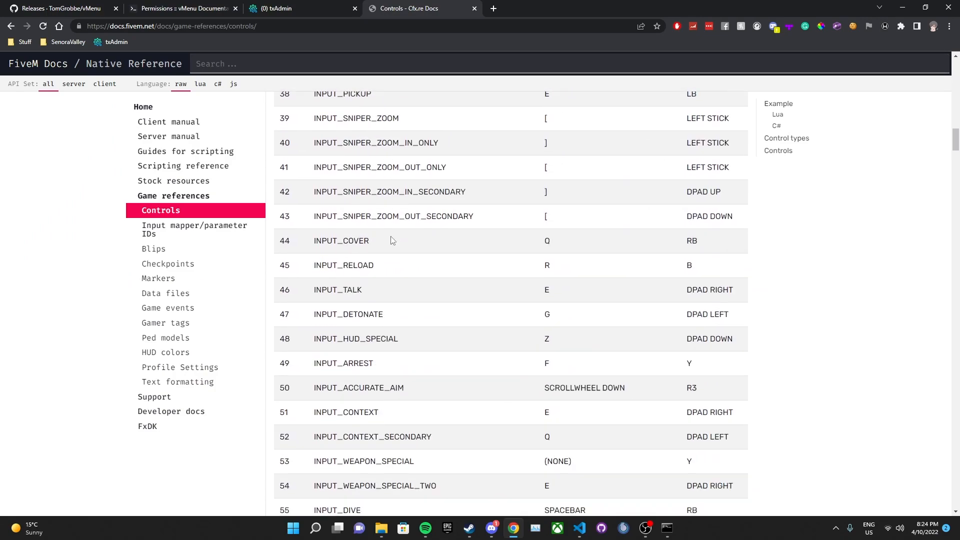
pyautogui.scroll(-20, 384, 252)
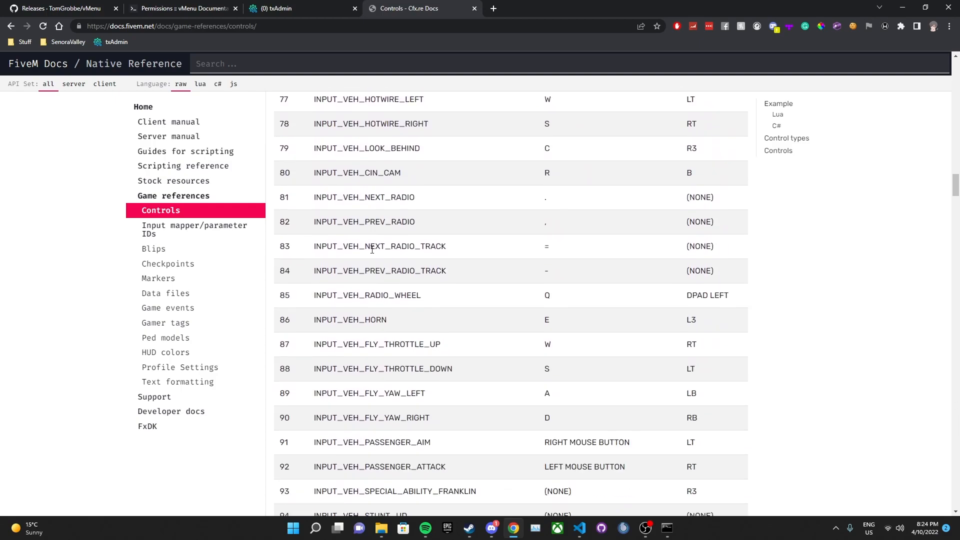
pyautogui.scroll(-20, 369, 260)
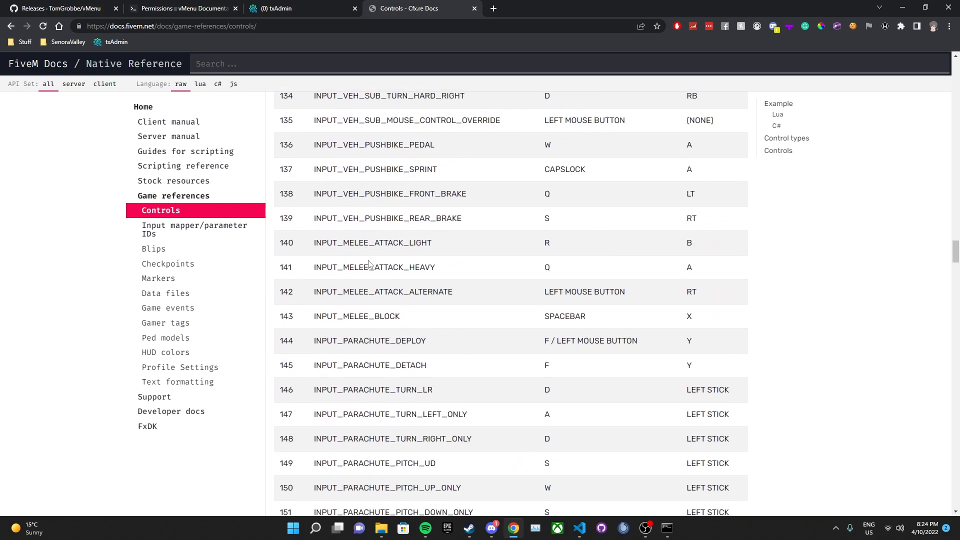
pyautogui.scroll(-5, 520, 297)
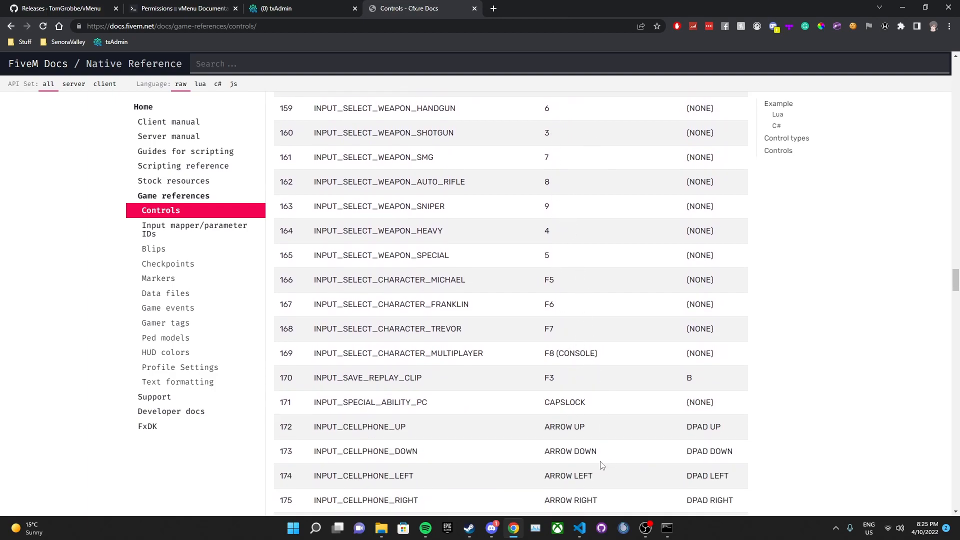
pyautogui.scroll(-7, 549, 350)
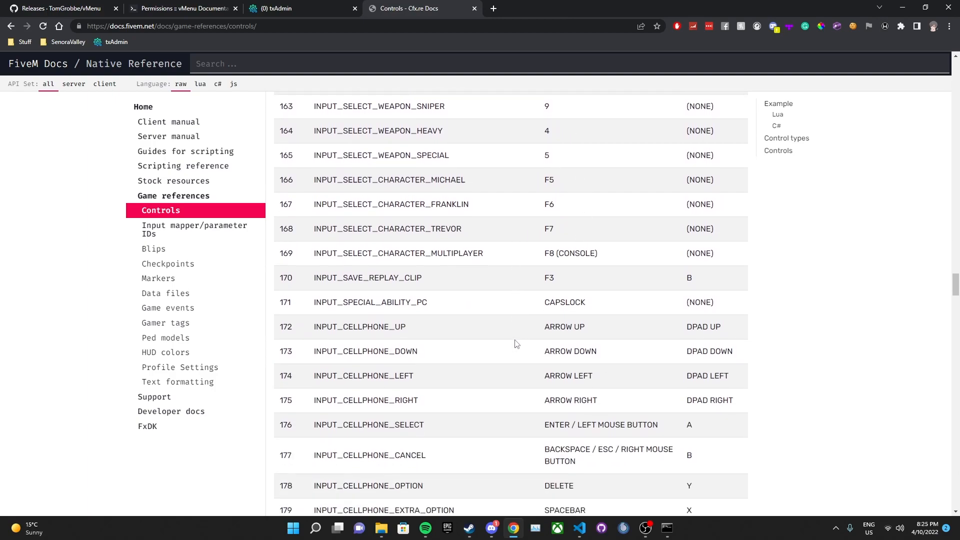
pyautogui.scroll(-14, 531, 358)
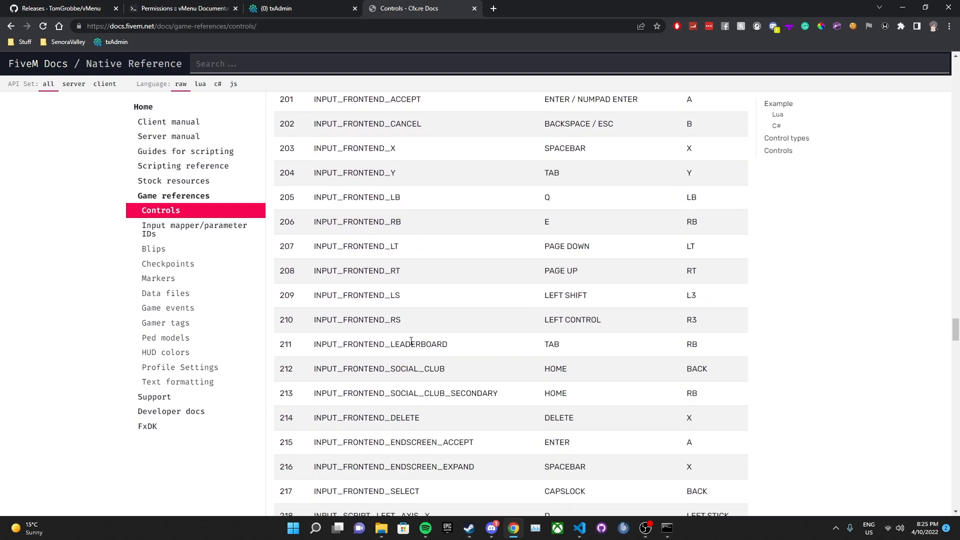
# Search the Controls page for "f1" and locate the control index for the F1 key
pyautogui.hotkey('ctrl', 'f')
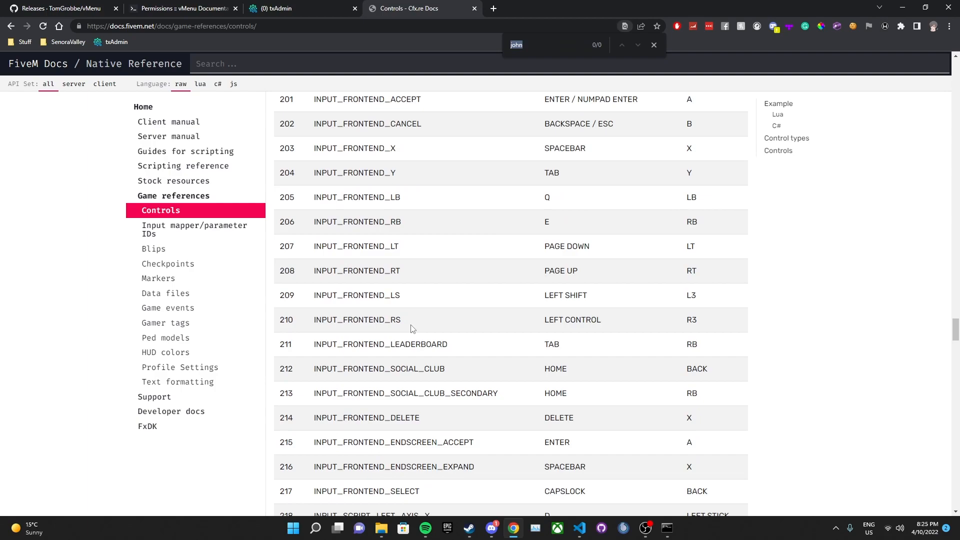
pyautogui.write('f1')
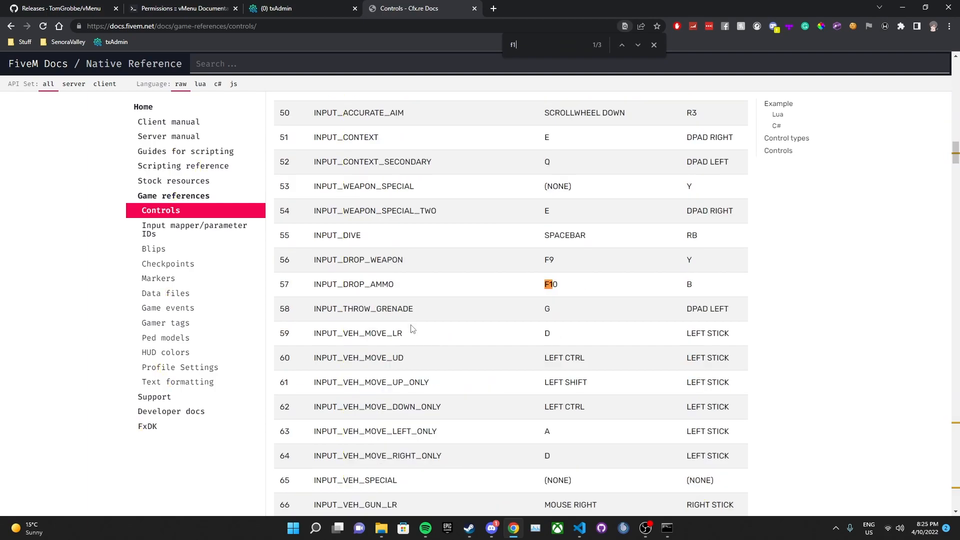
pyautogui.press('Return')
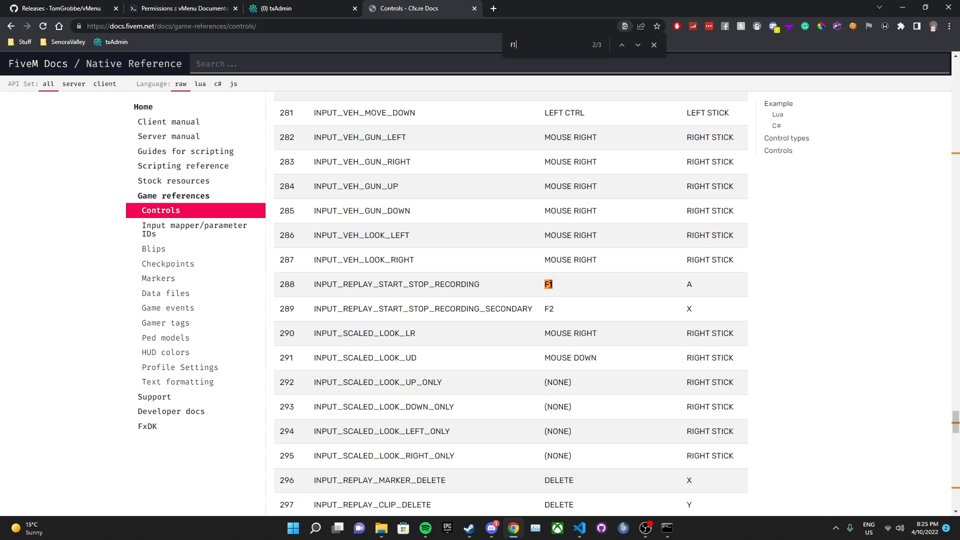
pyautogui.moveTo(299, 284); pyautogui.dragTo(279, 289)
# Return to permissions.cfg in Visual Studio Code and set vmenu_menu_toggle_key to 288
pyautogui.click(579, 528)
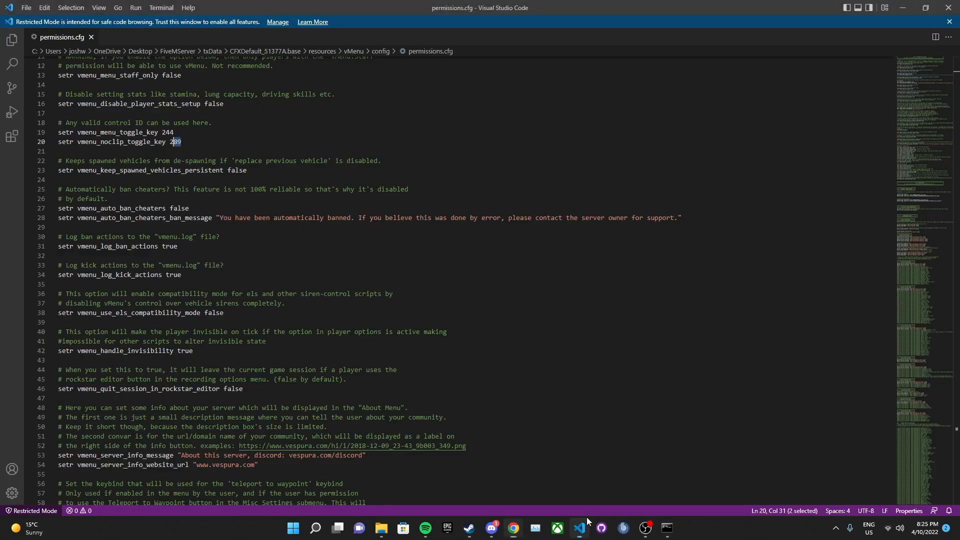
pyautogui.moveTo(174, 132)
pyautogui.mouseDown()
pyautogui.moveTo(162, 132)
pyautogui.moveTo(181, 142)
pyautogui.moveTo(170, 141)
pyautogui.mouseUp()
pyautogui.write('288')
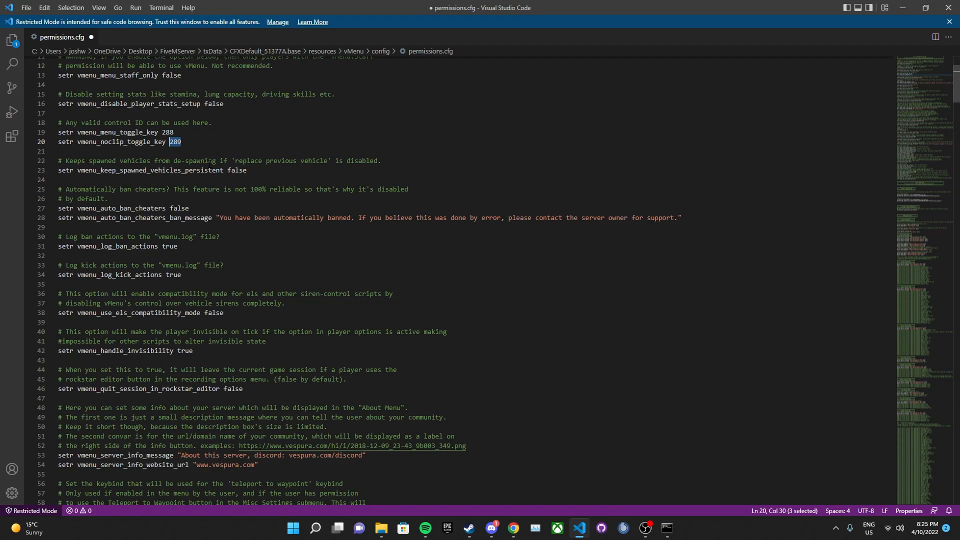
pyautogui.moveTo(174, 132)
pyautogui.mouseDown()
pyautogui.moveTo(151, 133)
pyautogui.moveTo(161, 132)
pyautogui.mouseUp()
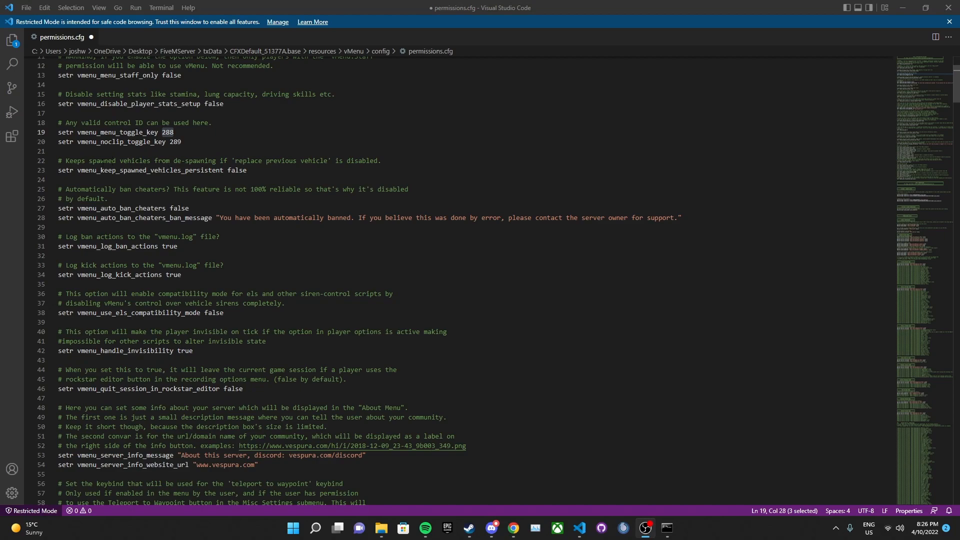
# Examine the settings for persistent vehicles, automatic cheater bans, ban and kick logging, ELS compatibility, invisibility and the Rockstar editor
pyautogui.moveTo(90, 159); pyautogui.dragTo(162, 170)
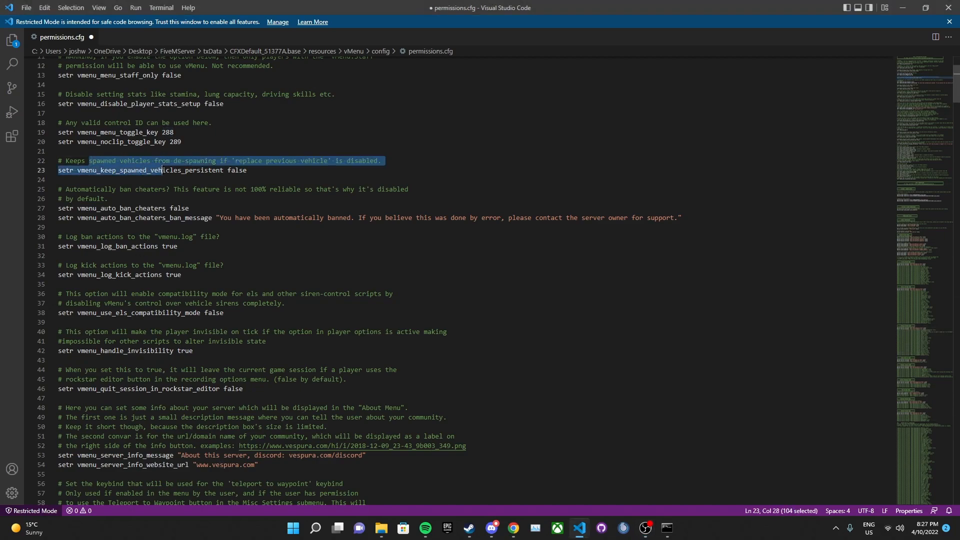
pyautogui.moveTo(239, 170); pyautogui.dragTo(193, 170)
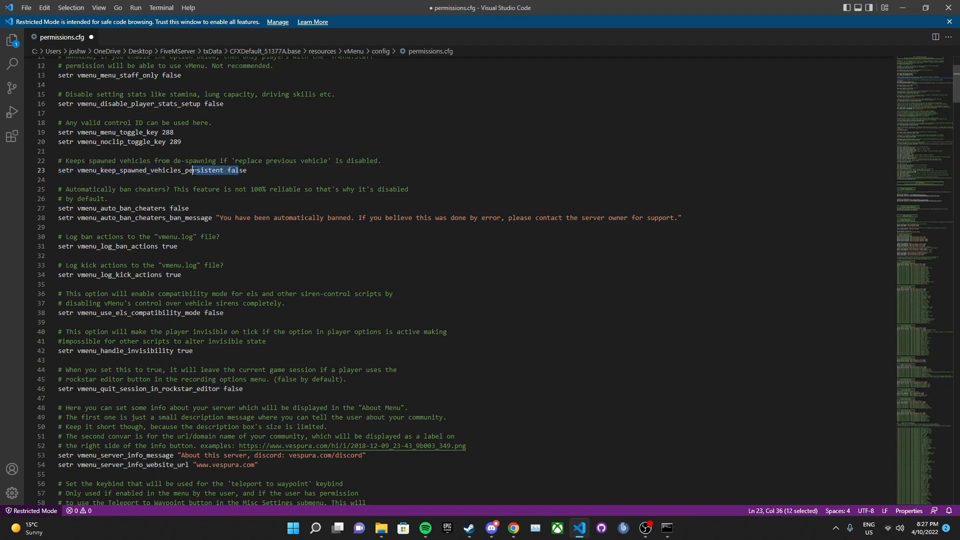
pyautogui.click(193, 170)
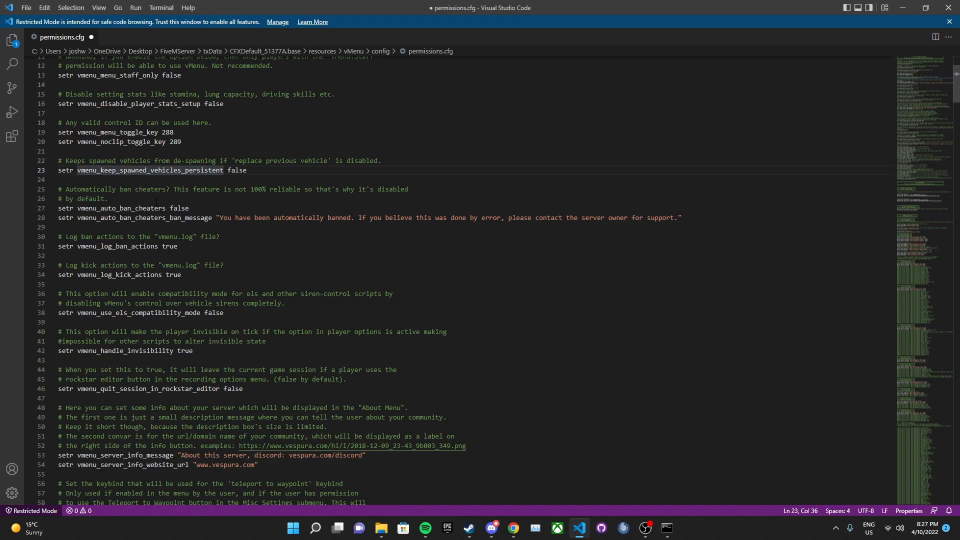
pyautogui.scroll(-1, 156, 202)
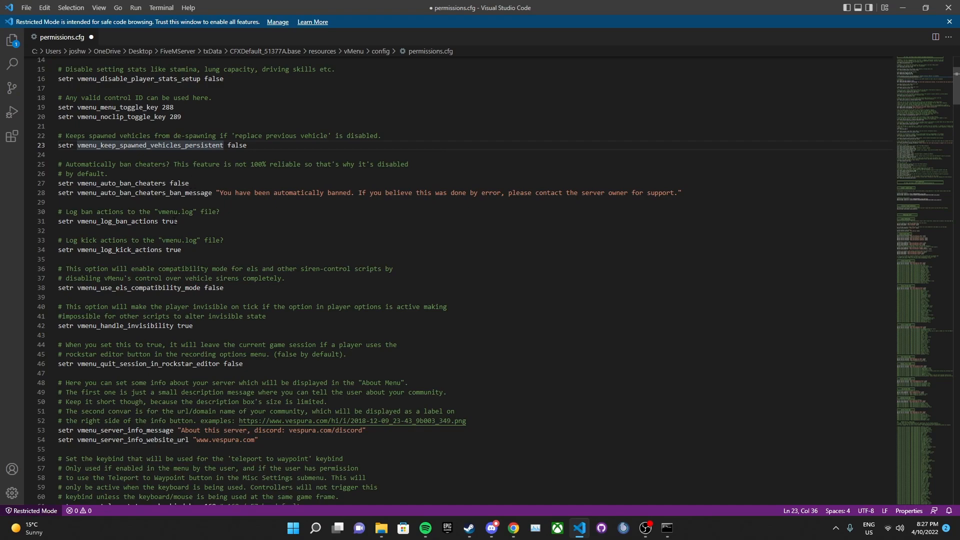
pyautogui.scroll(-2, 450, 280)
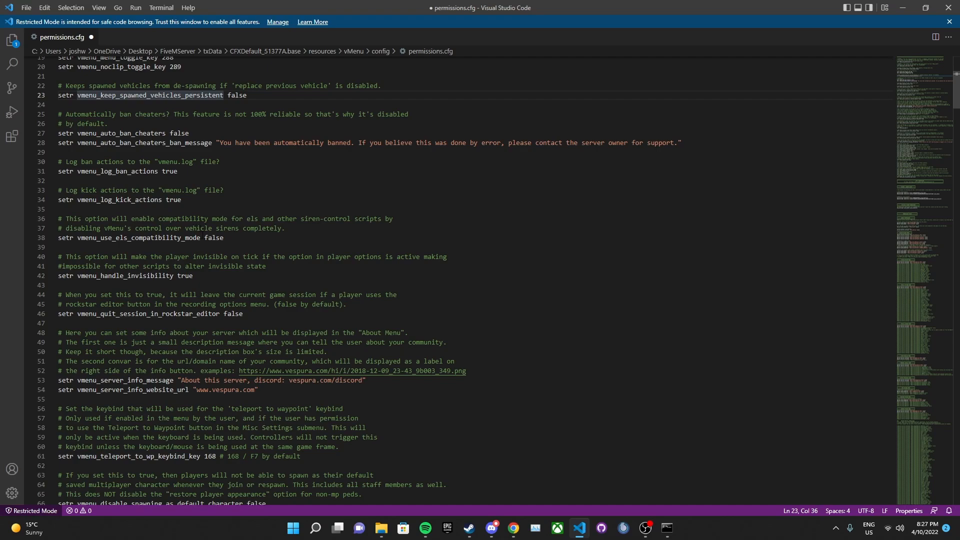
pyautogui.scroll(-2, 201, 234)
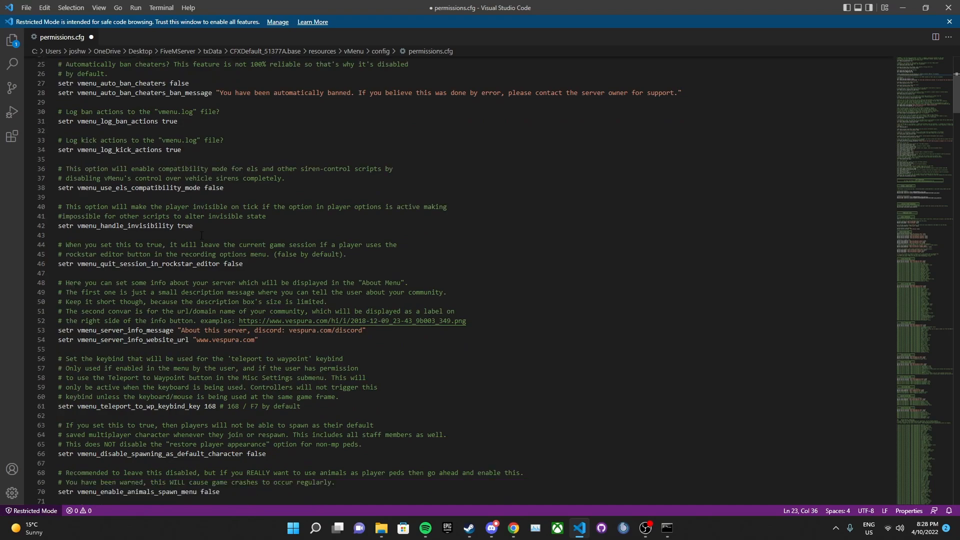
pyautogui.scroll(-2, 101, 216)
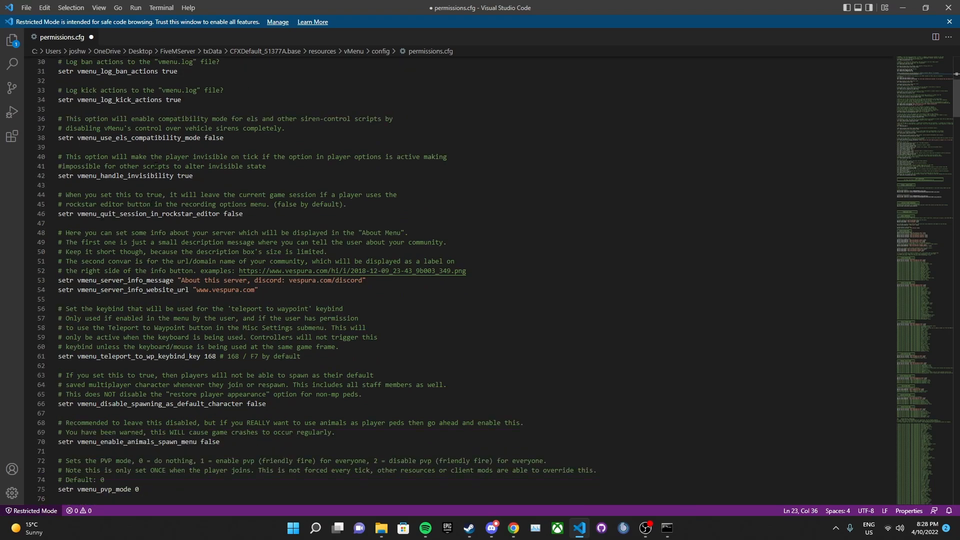
pyautogui.scroll(-2, 450, 280)
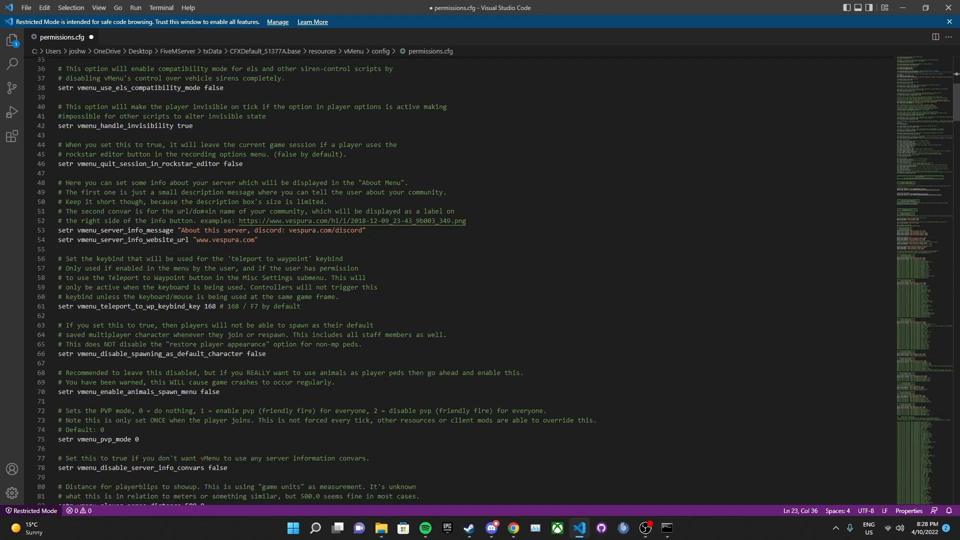
pyautogui.moveTo(362, 230); pyautogui.dragTo(182, 230)
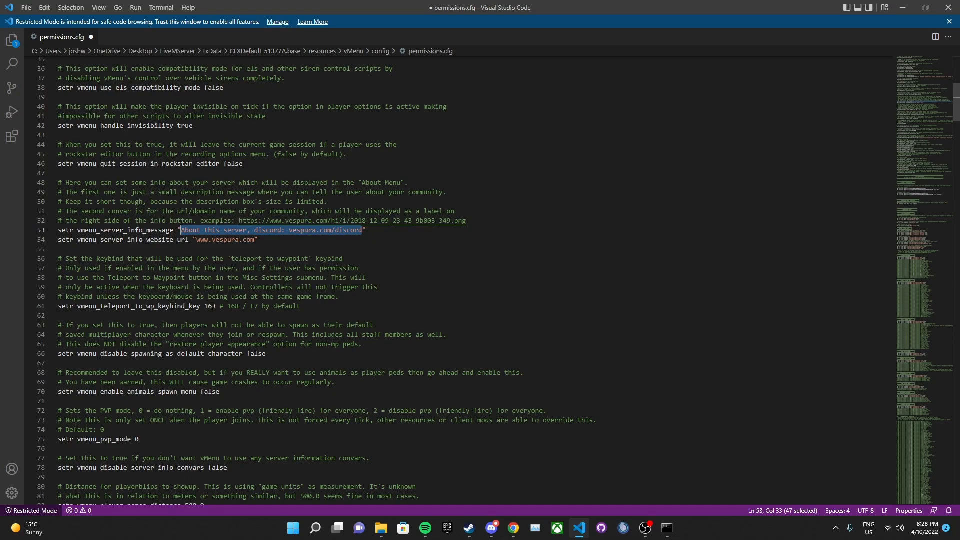
pyautogui.write('Tutoria')
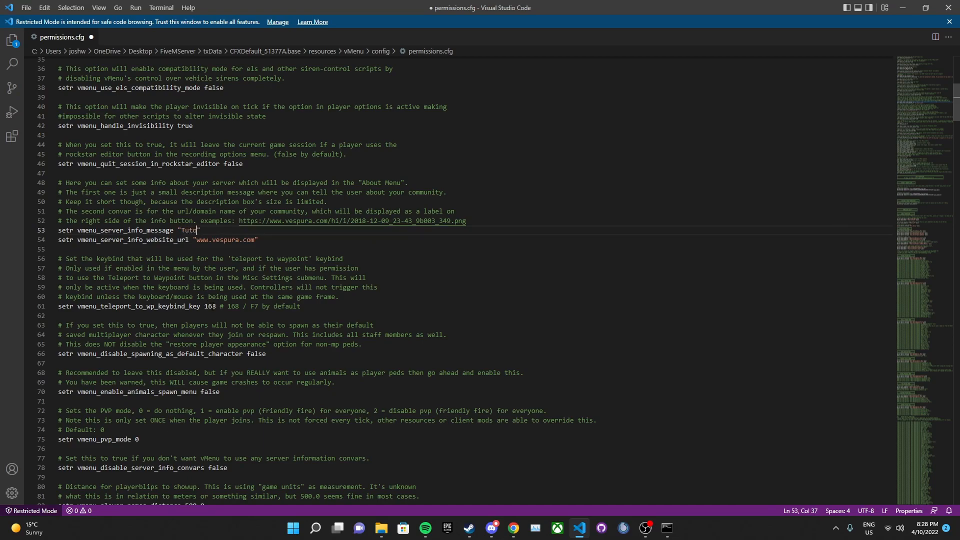
pyautogui.write('l')
pyautogui.doubleClick(227, 239)
pyautogui.write('youtube')
# Examine the teleport-to-waypoint keybind and the setting that disables spawning as the default character
pyautogui.scroll(-1, 191, 266)
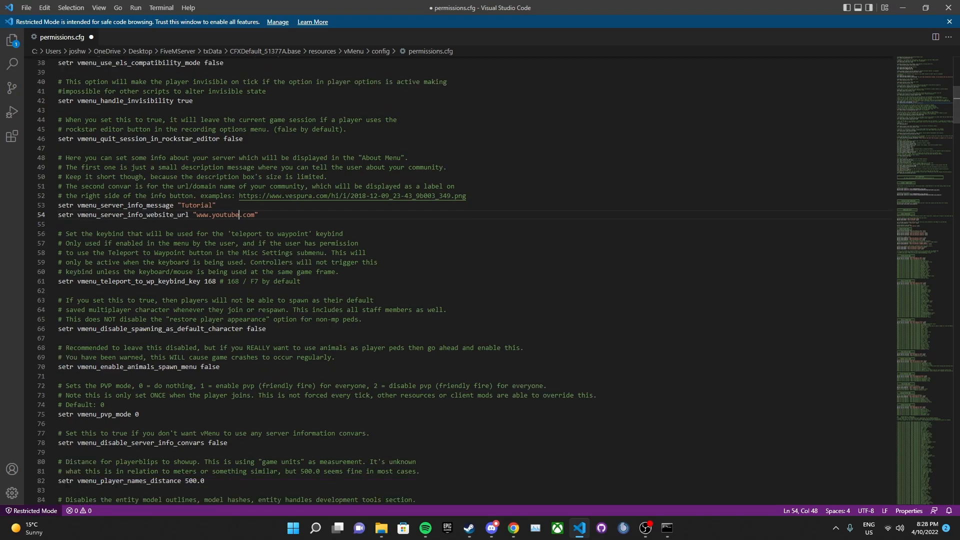
pyautogui.moveTo(85, 282); pyautogui.dragTo(255, 282)
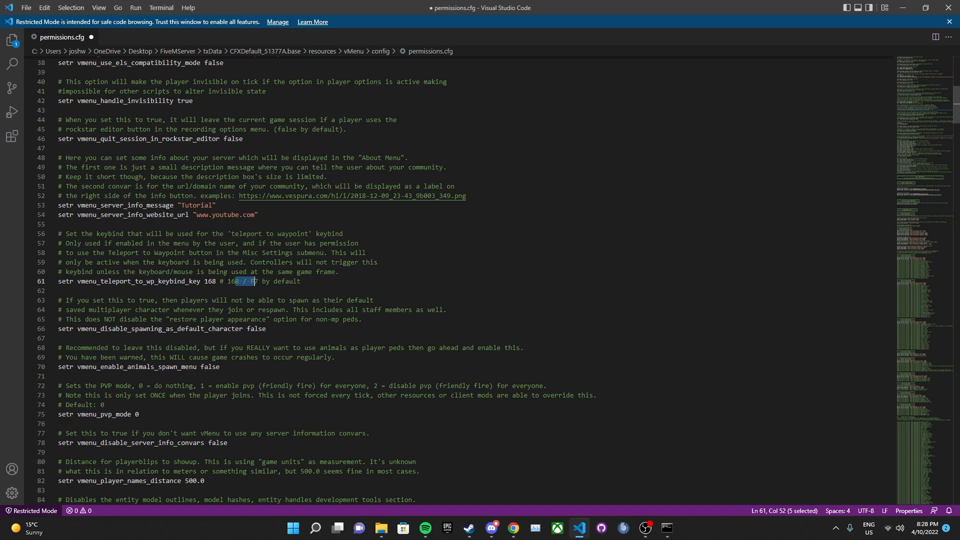
pyautogui.scroll(-2, 255, 281)
pyautogui.click(224, 212)
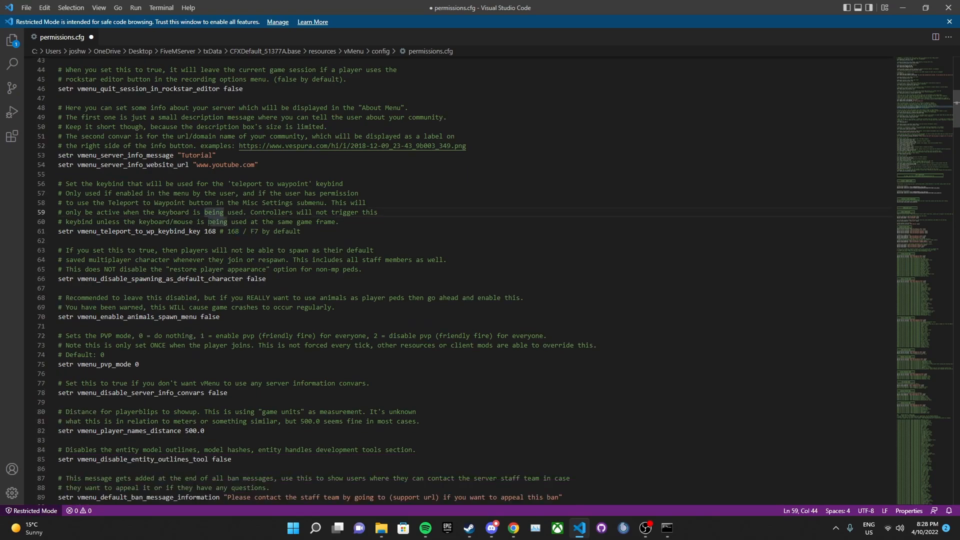
pyautogui.scroll(-1, 315, 281)
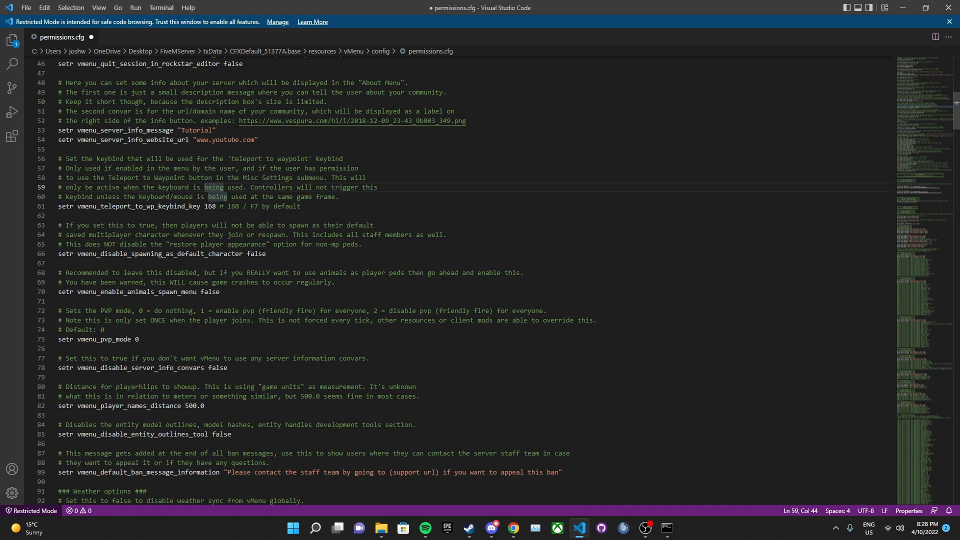
pyautogui.scroll(-1, 232, 233)
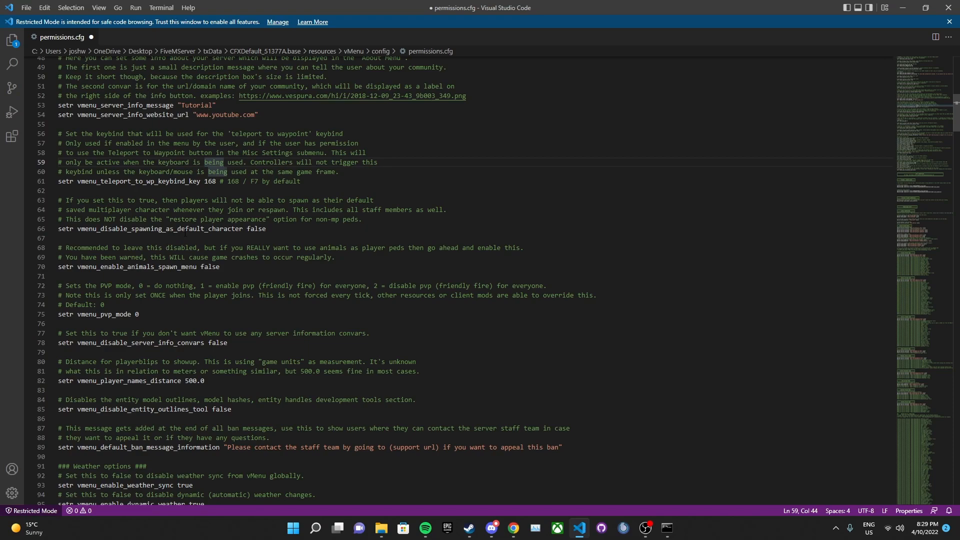
# Set vmenu_enable_animals_spawn_menu to true and save permissions.cfg
pyautogui.moveTo(93, 248); pyautogui.dragTo(128, 258)
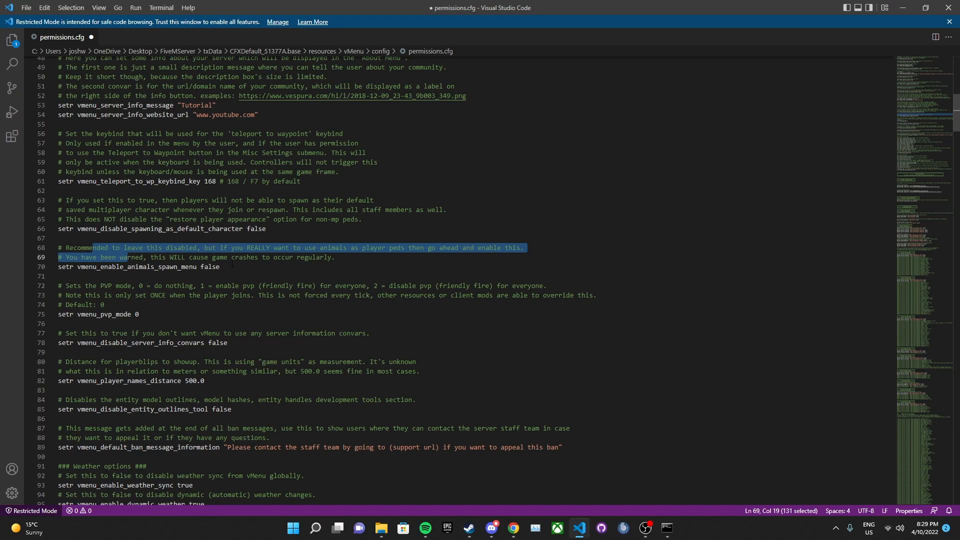
pyautogui.doubleClick(201, 266)
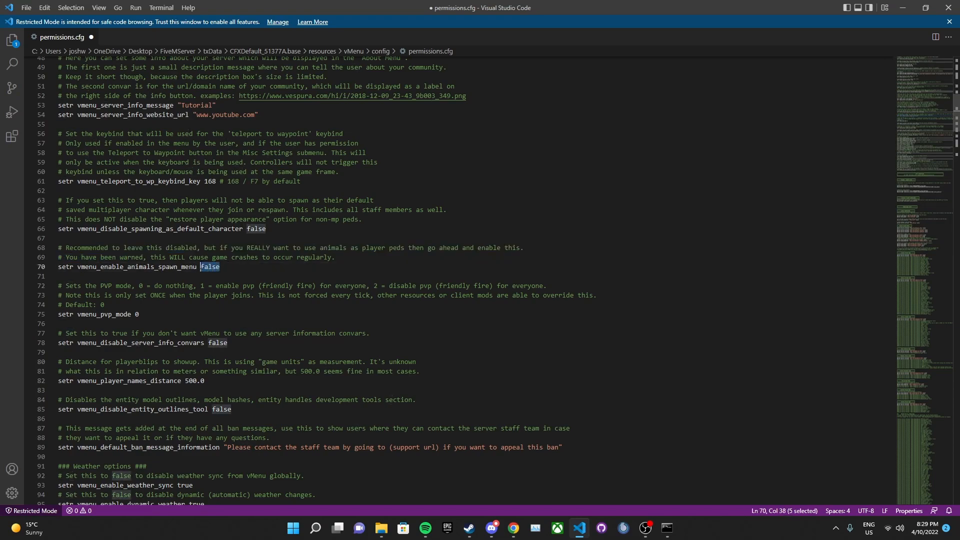
pyautogui.write('true')
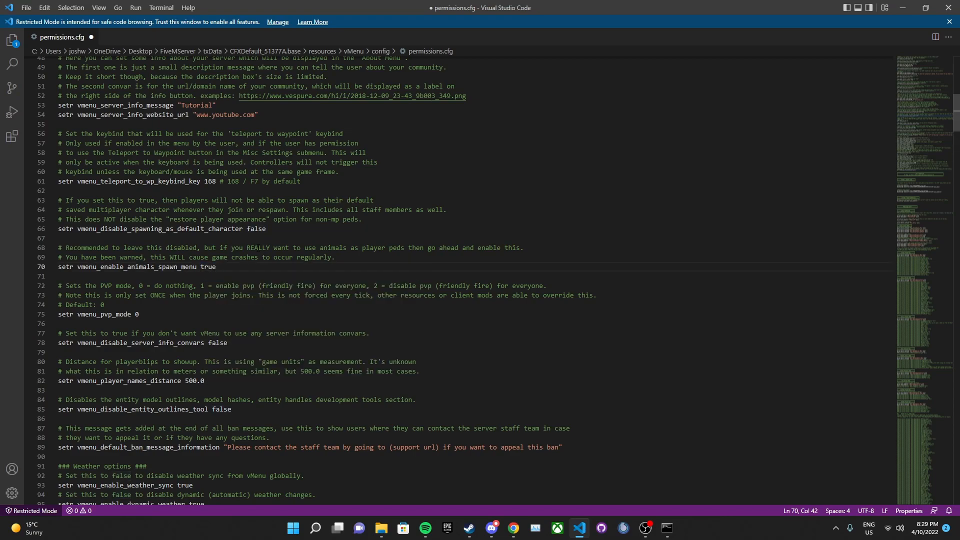
pyautogui.hotkey('ctrl', 's')
# Set vmenu_pvp_mode to 1 in permissions.cfg
pyautogui.scroll(-2, 214, 270)
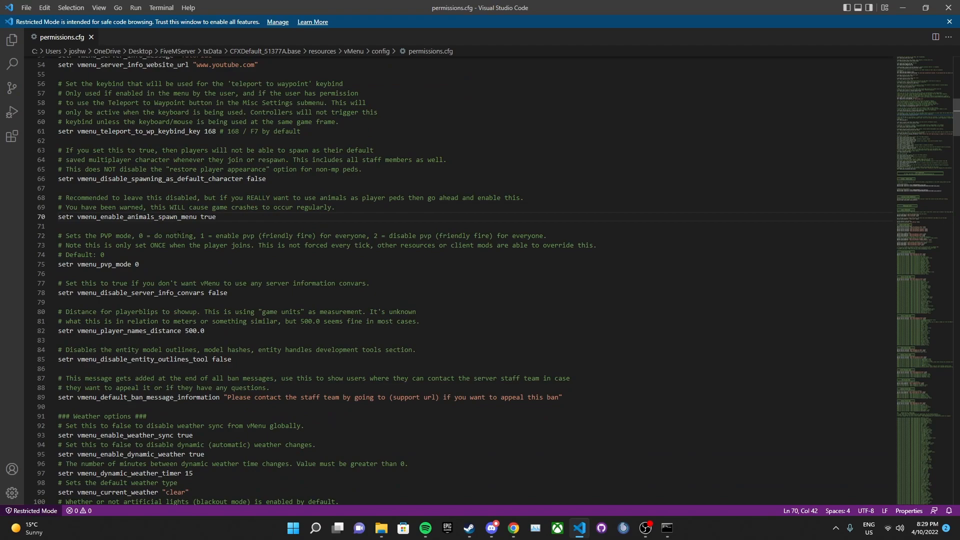
pyautogui.click(141, 265)
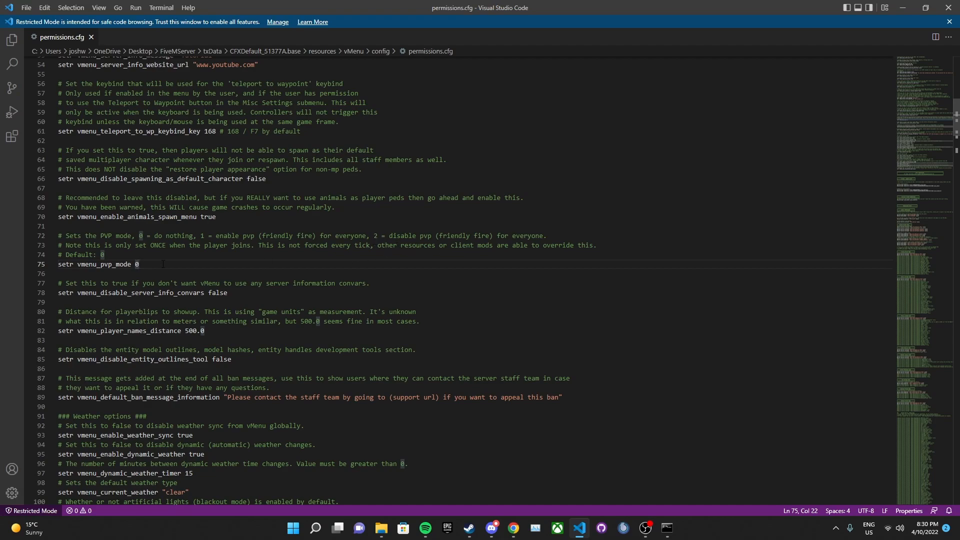
pyautogui.hotkey('shift', 'Left')
pyautogui.write('1')
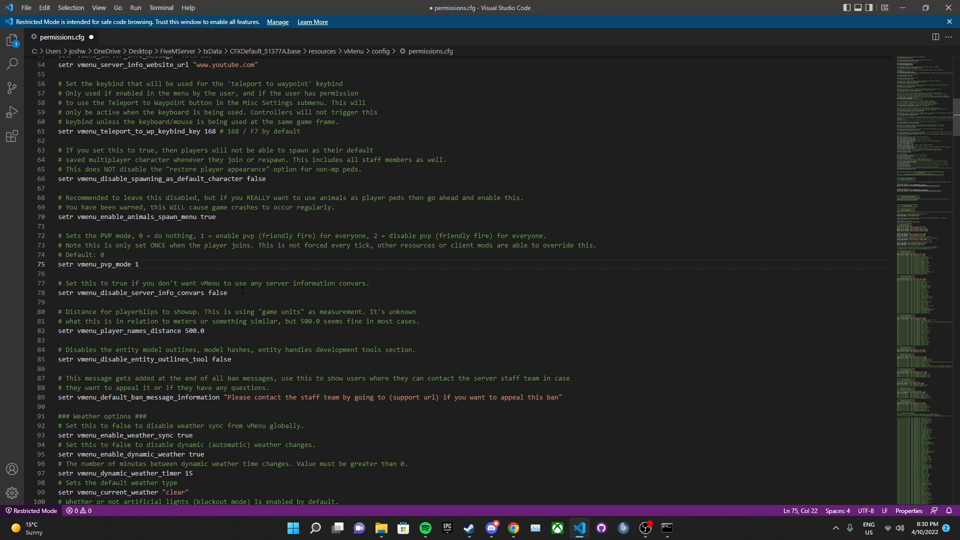
# Set vmenu_disable_entity_outlines_tool to true
pyautogui.scroll(-4, 242, 290)
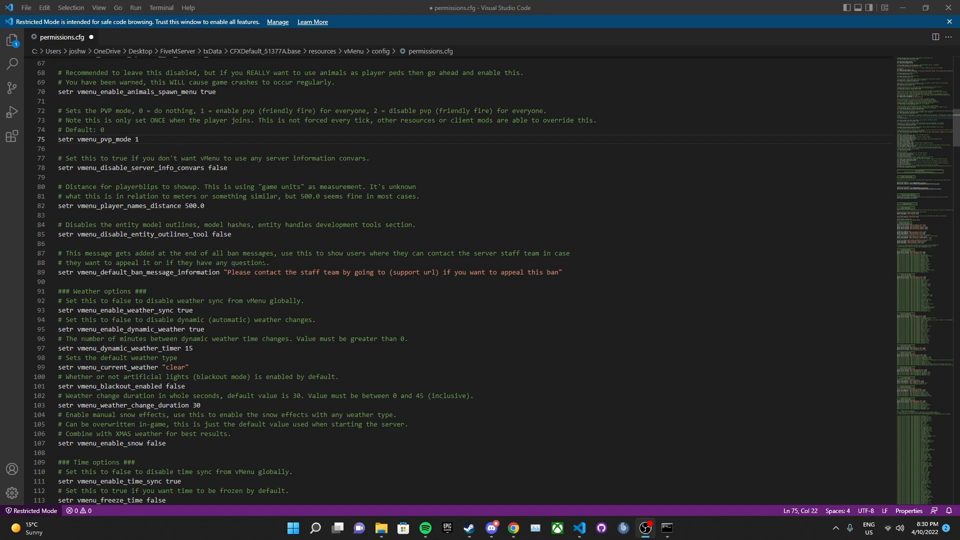
pyautogui.click(237, 231)
pyautogui.doubleClick(237, 230)
pyautogui.write('r')
pyautogui.press('BackSpace')
pyautogui.write('true')
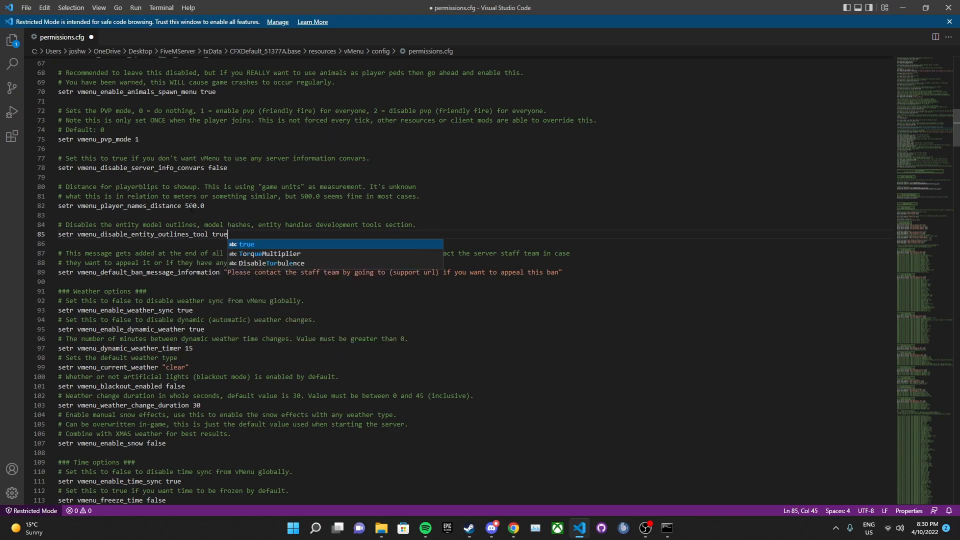
pyautogui.press('Escape')
pyautogui.click(183, 234)
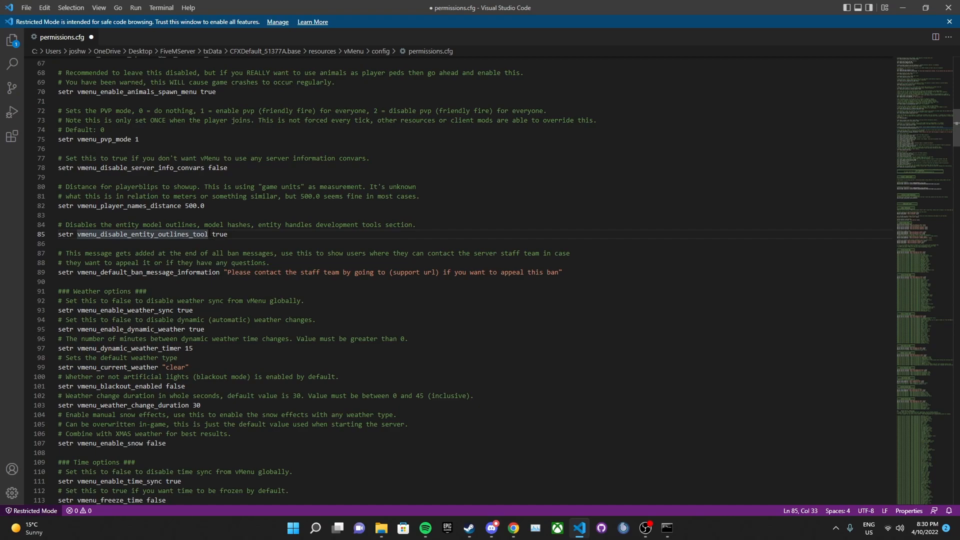
# Examine the default ban message and the weather and time options in permissions.cfg
pyautogui.scroll(-1, 237, 221)
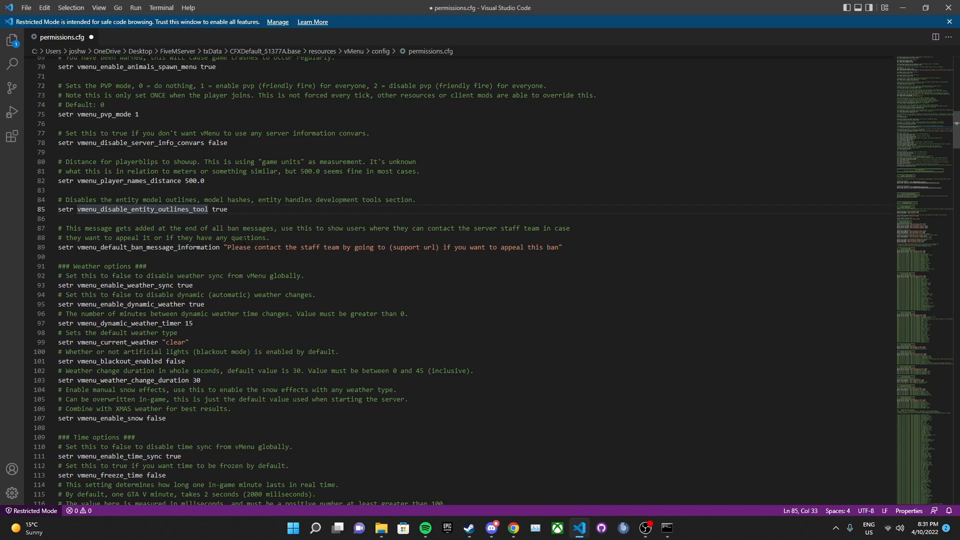
pyautogui.scroll(-1, 110, 239)
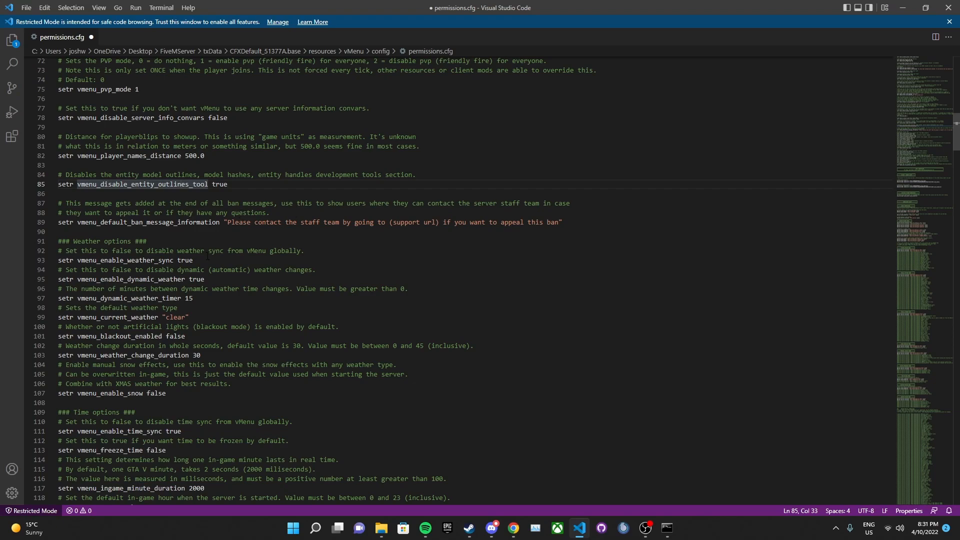
pyautogui.scroll(-1, 225, 207)
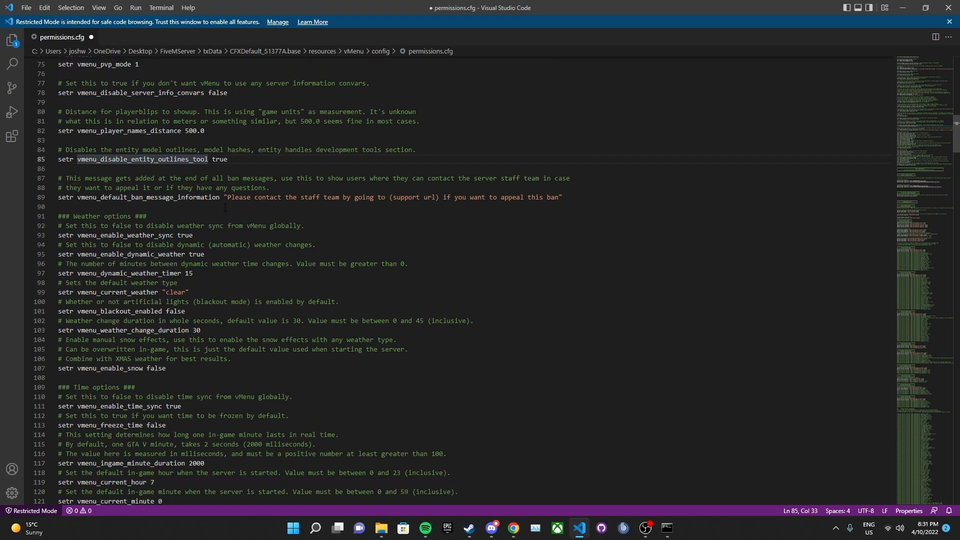
pyautogui.scroll(-4, 225, 208)
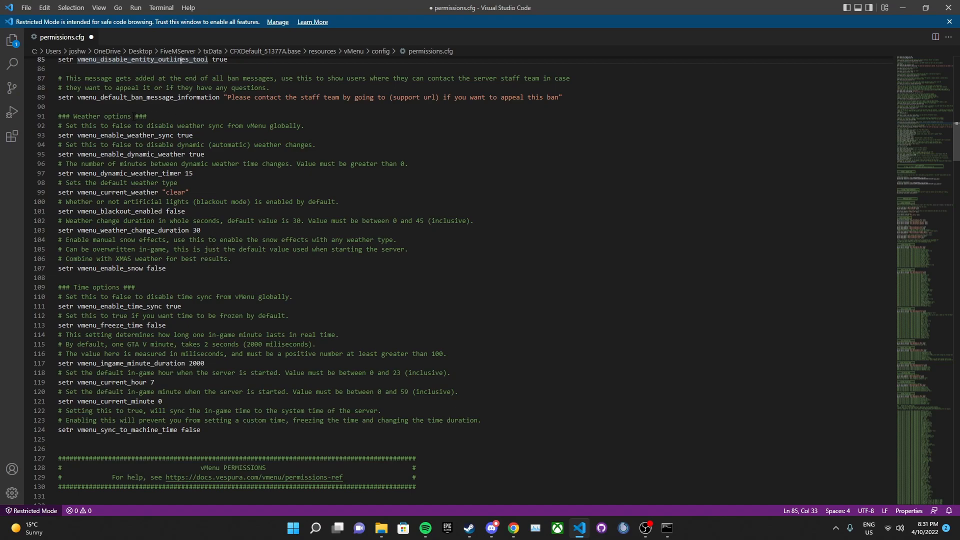
pyautogui.scroll(-3, 133, 114)
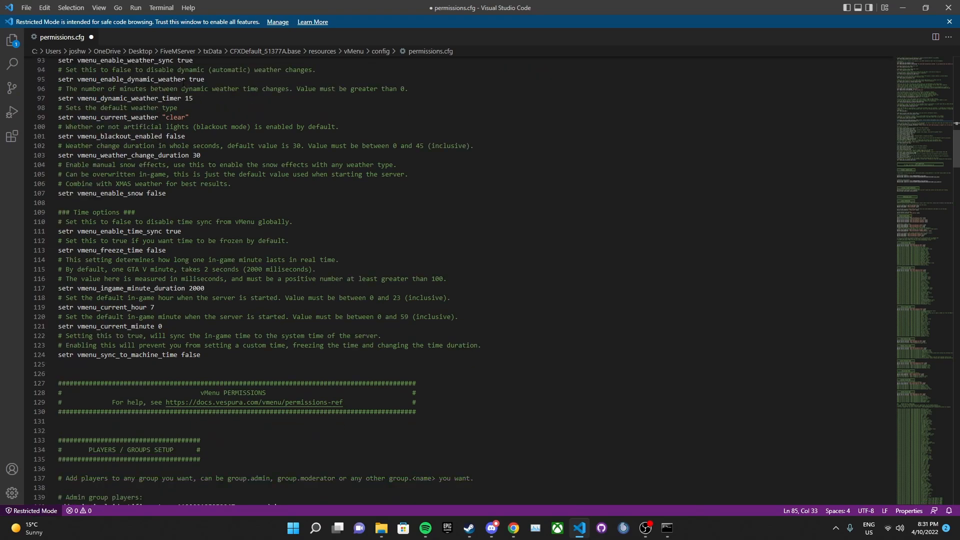
pyautogui.scroll(2, 181, 89)
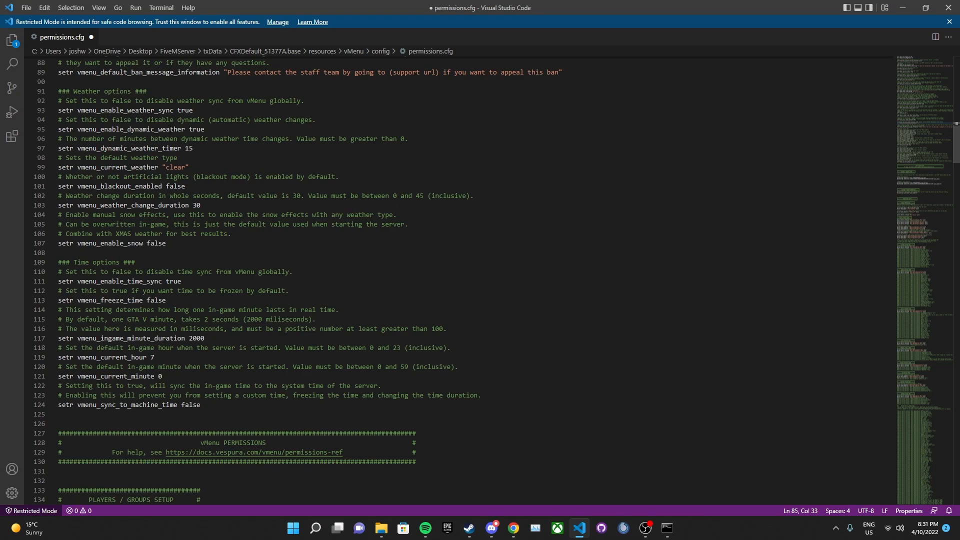
pyautogui.scroll(-1, 138, 186)
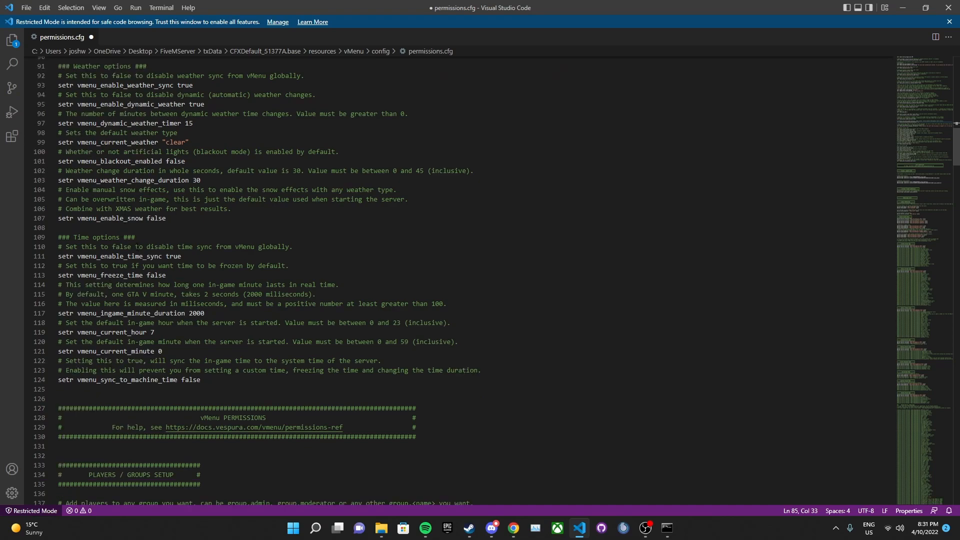
pyautogui.scroll(-5, 496, 281)
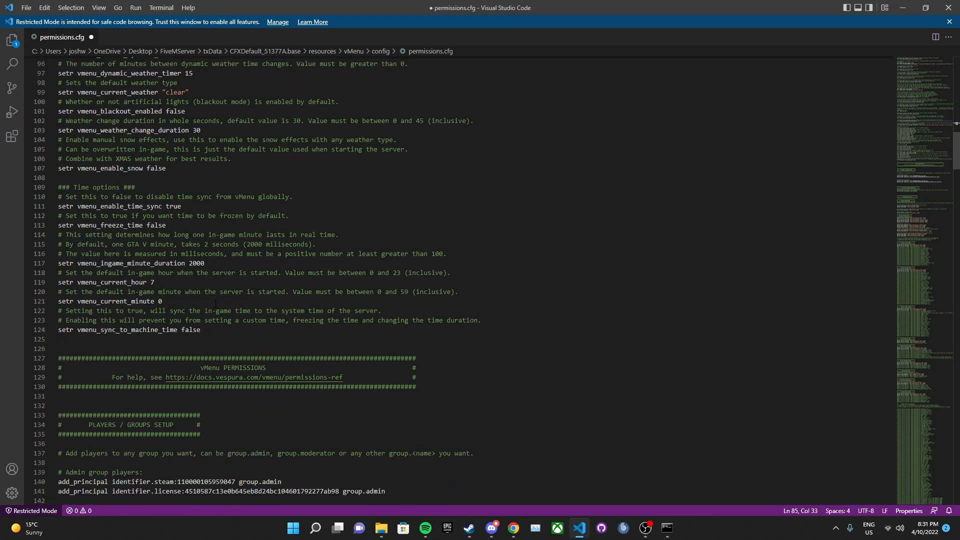
# Examine the admin and moderator player groups, the group inheritance and the global permissions
pyautogui.scroll(-7, 106, 144)
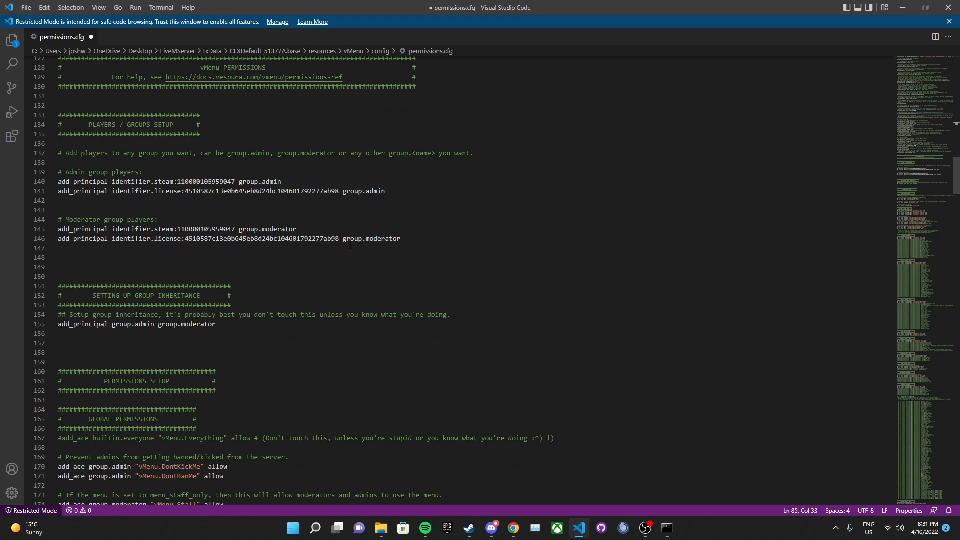
pyautogui.scroll(-5, 348, 245)
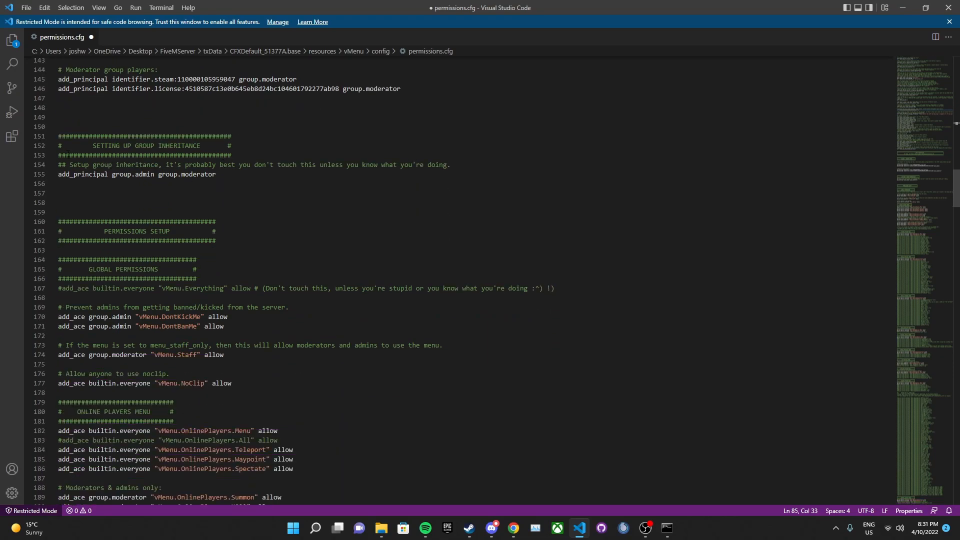
pyautogui.scroll(-3, 226, 185)
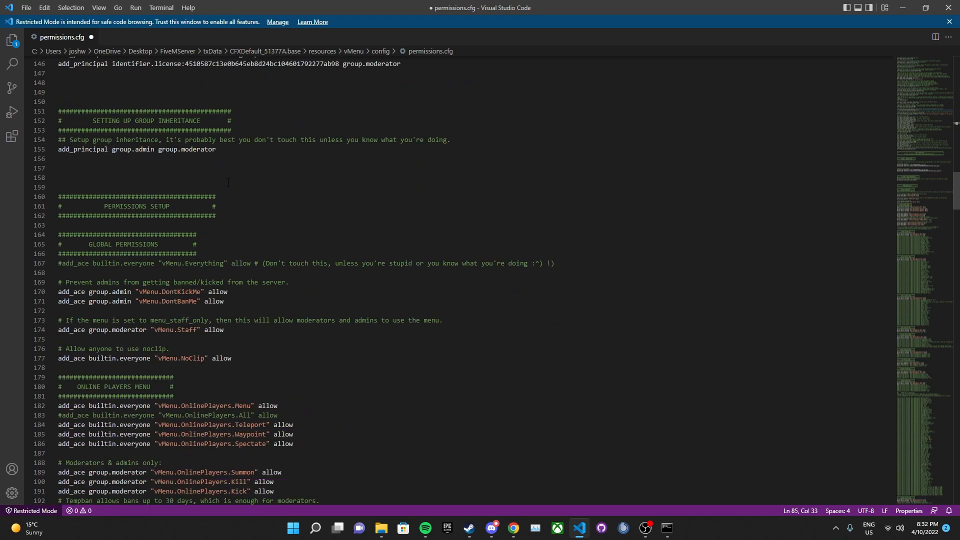
pyautogui.scroll(-1, 226, 185)
pyautogui.scroll(-3, 189, 200)
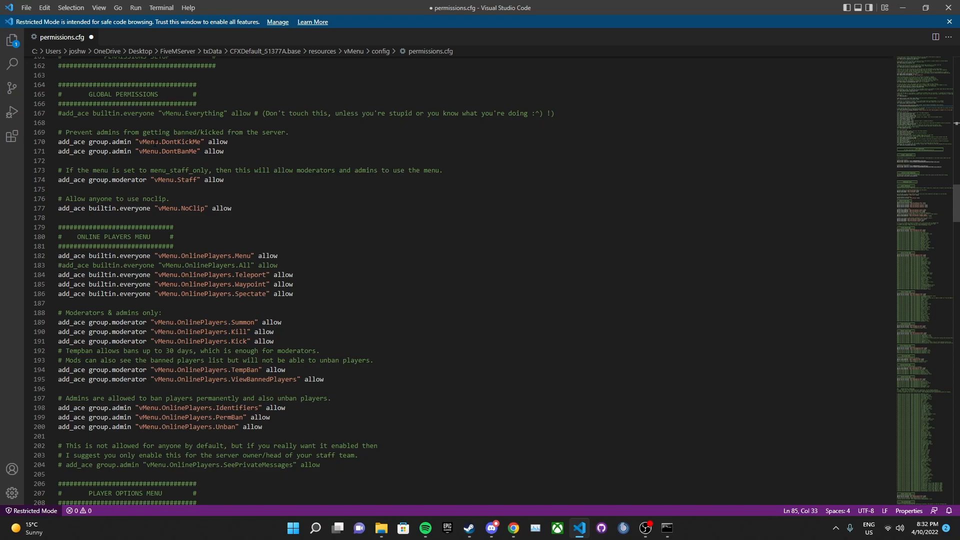
pyautogui.scroll(-1, 151, 145)
pyautogui.scroll(-1, 150, 146)
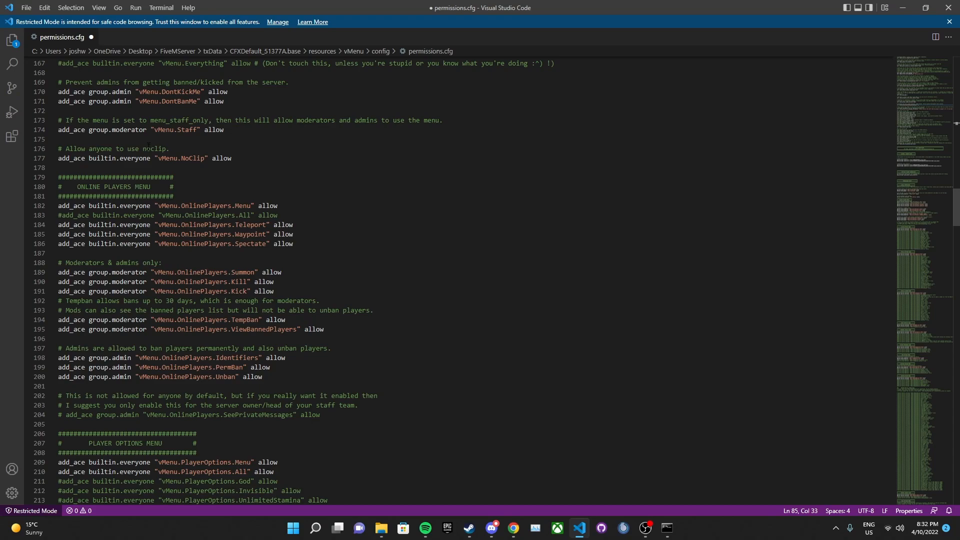
pyautogui.scroll(1, 149, 146)
pyautogui.scroll(5, 153, 131)
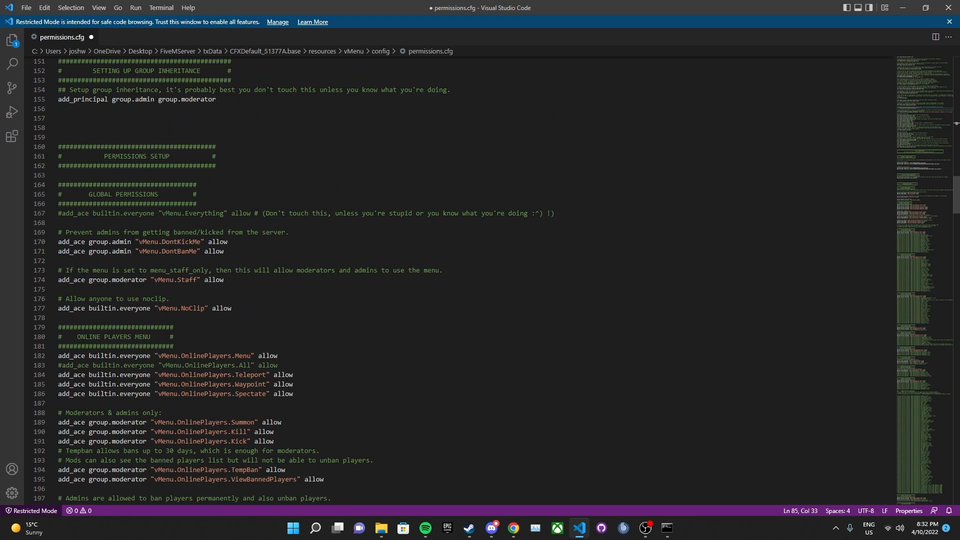
pyautogui.scroll(-2, 146, 240)
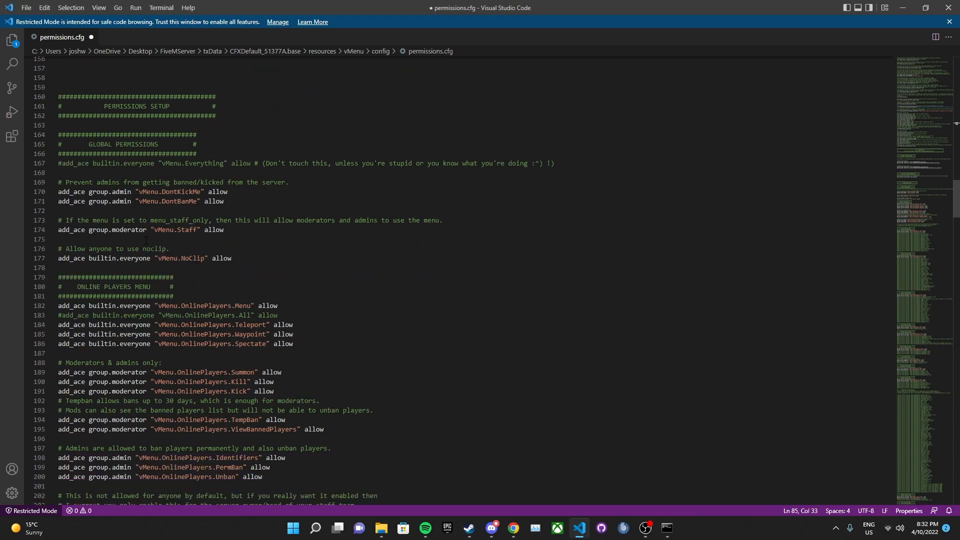
pyautogui.scroll(3, 146, 241)
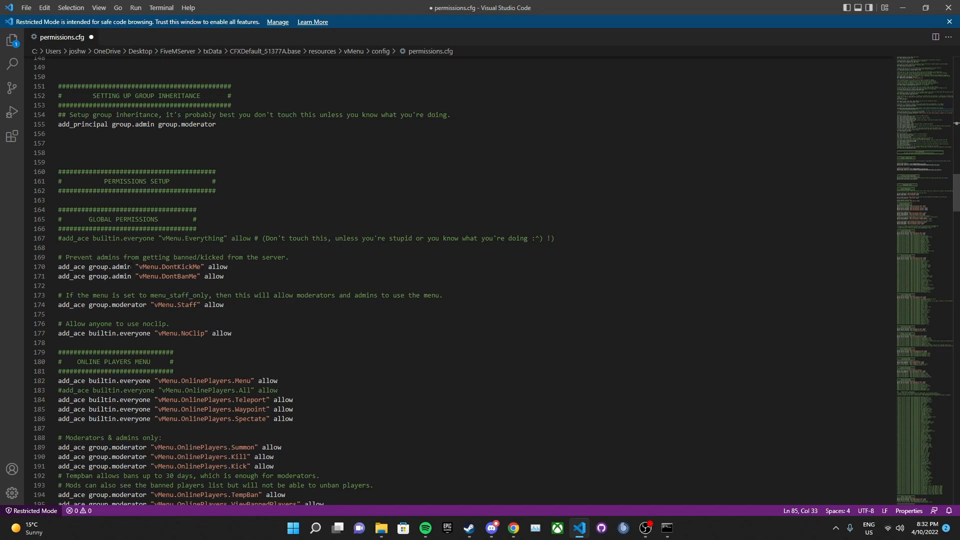
pyautogui.scroll(-1, 145, 263)
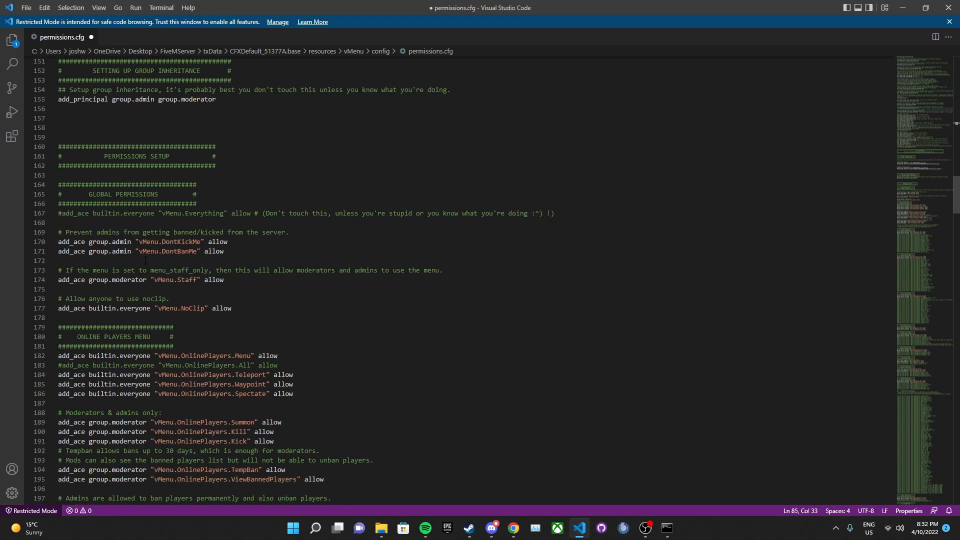
pyautogui.scroll(-1, 145, 260)
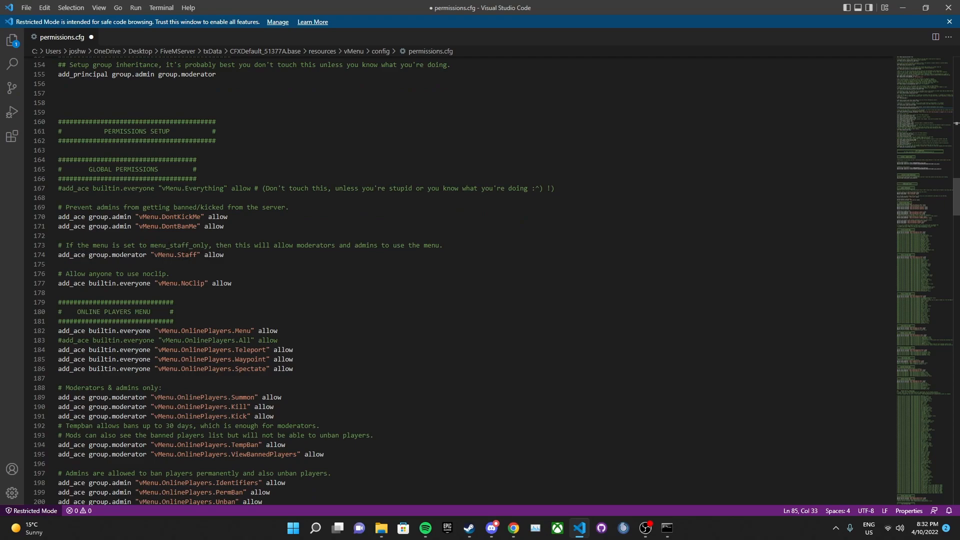
# Restrict the vMenu.NoClip permission to group.moderator instead of builtin.everyone
pyautogui.scroll(-2, 203, 256)
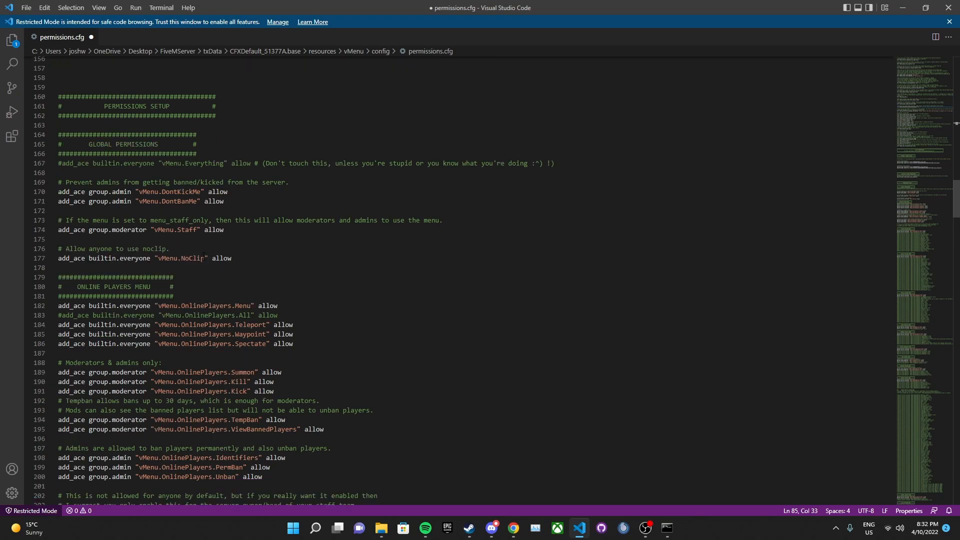
pyautogui.moveTo(150, 233); pyautogui.dragTo(92, 235)
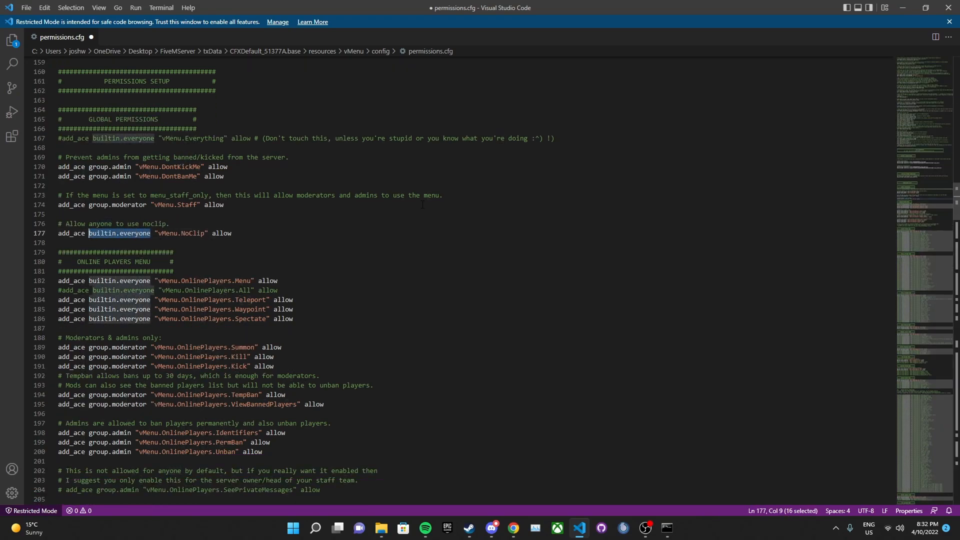
pyautogui.write('group.moderator')
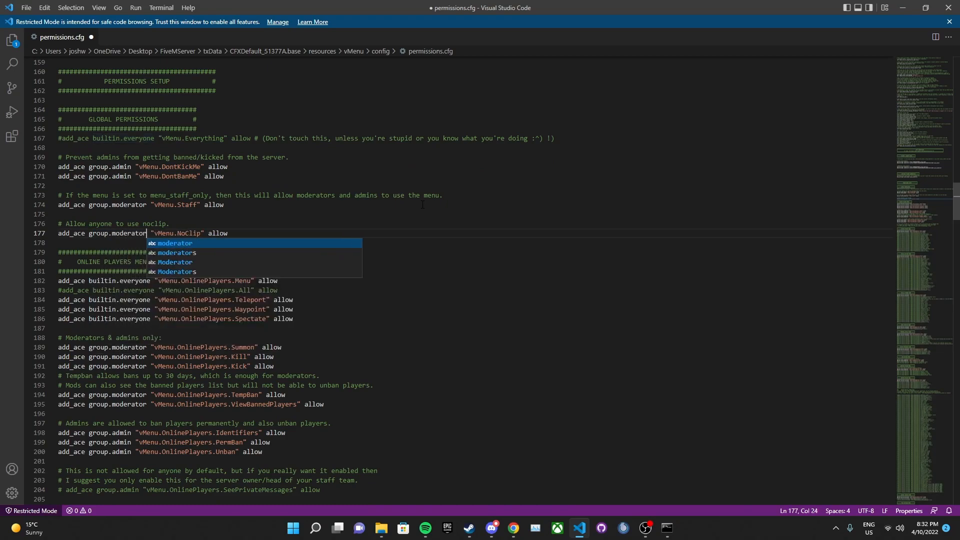
pyautogui.press('Return')
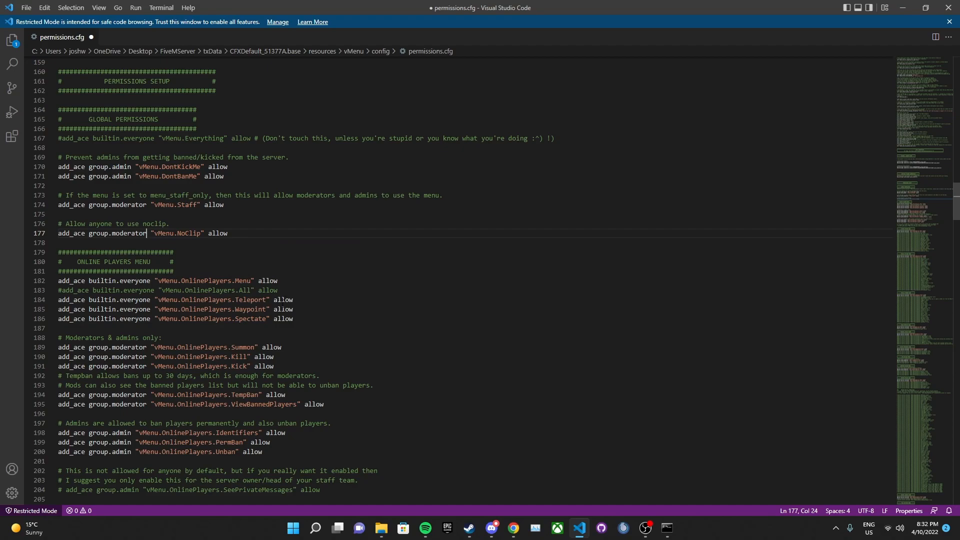
# Restrict the vMenu.OnlinePlayers.Spectate permission to group.moderator instead of builtin.everyone
pyautogui.scroll(-2, 231, 220)
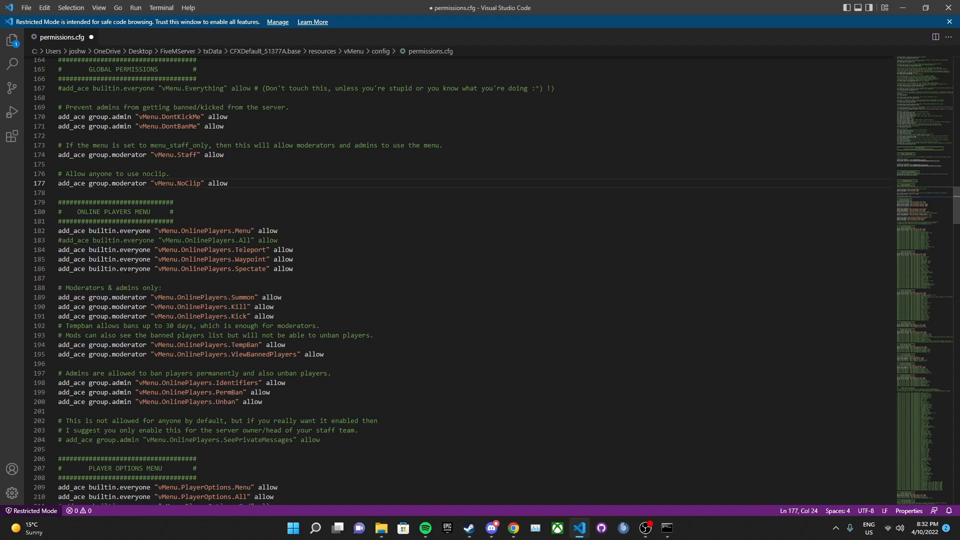
pyautogui.moveTo(153, 270); pyautogui.dragTo(92, 268)
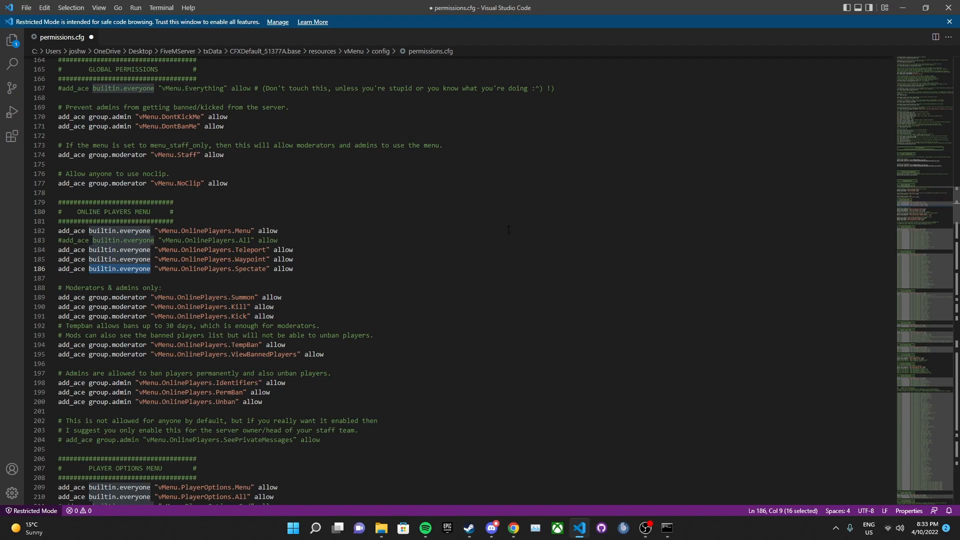
pyautogui.press('BackSpace')
pyautogui.press('BackSpace')
pyautogui.write('group.mo')
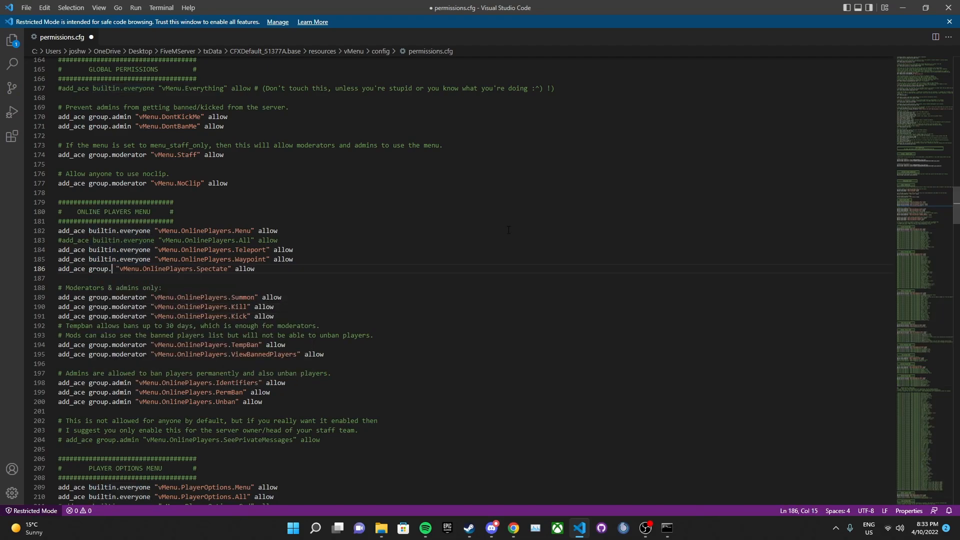
pyautogui.write('derator')
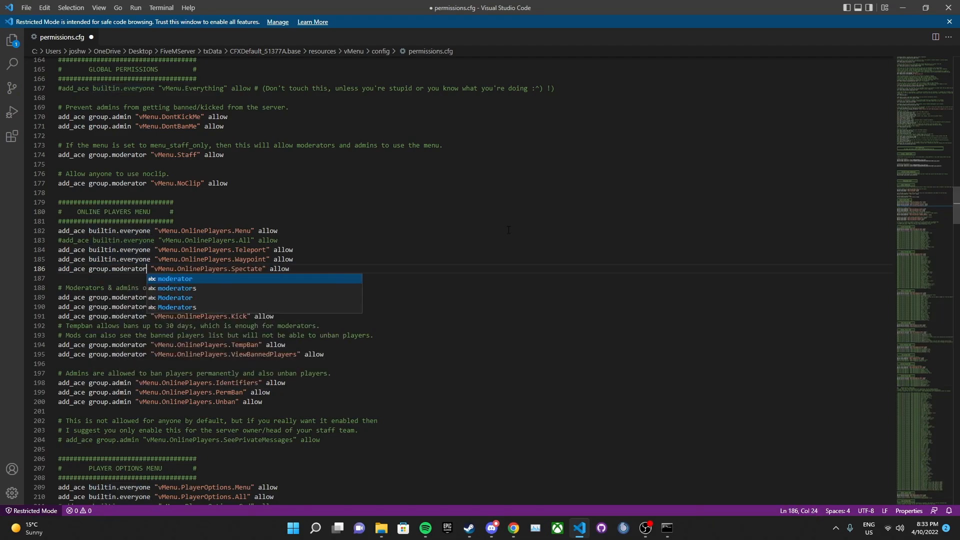
pyautogui.click(217, 259)
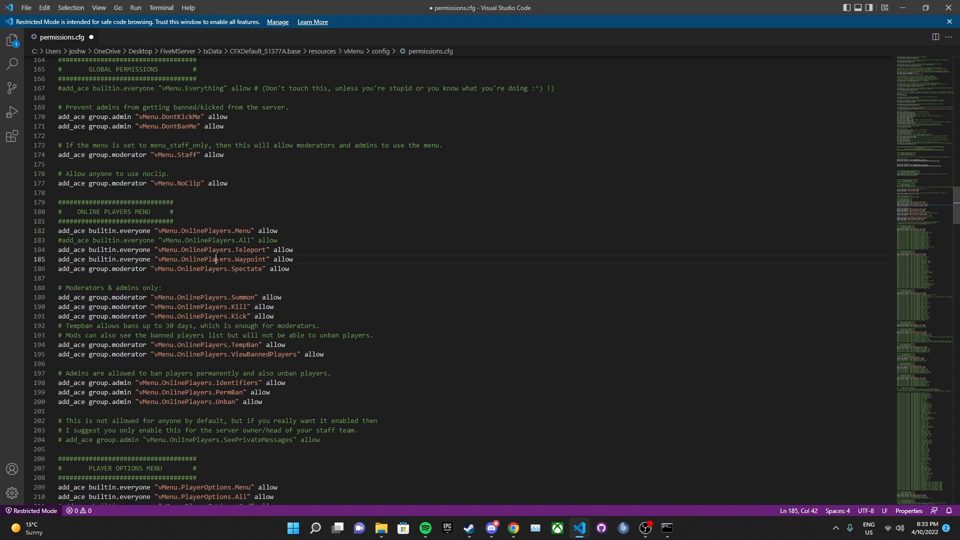
# Comment out the vMenu.PlayerOptions.All permission line in the Player Options Menu section
pyautogui.scroll(-1, 218, 258)
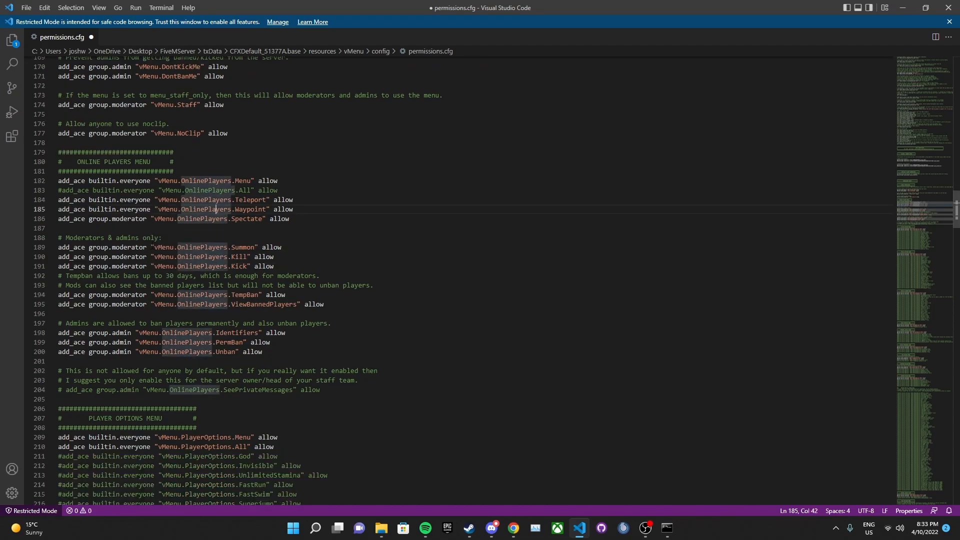
pyautogui.scroll(-1, 199, 213)
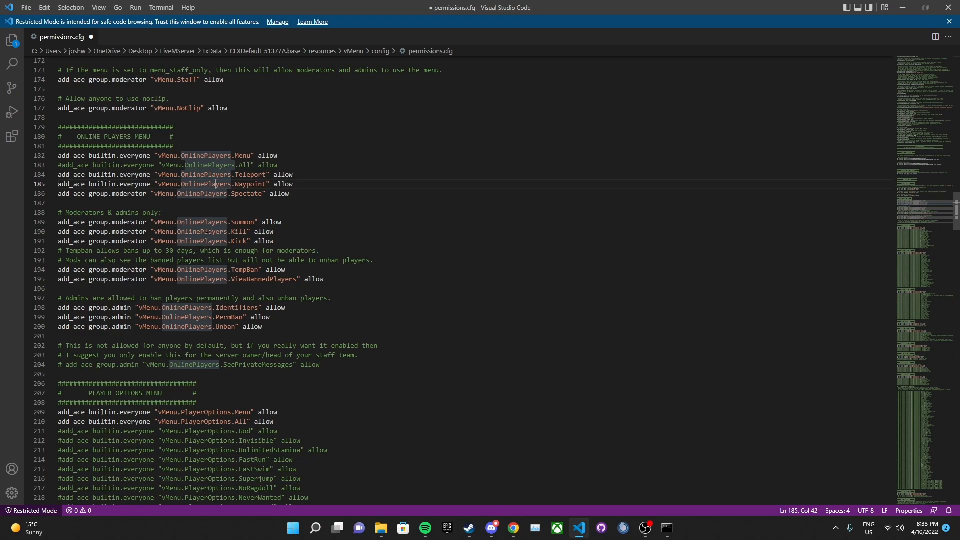
pyautogui.scroll(-6, 213, 291)
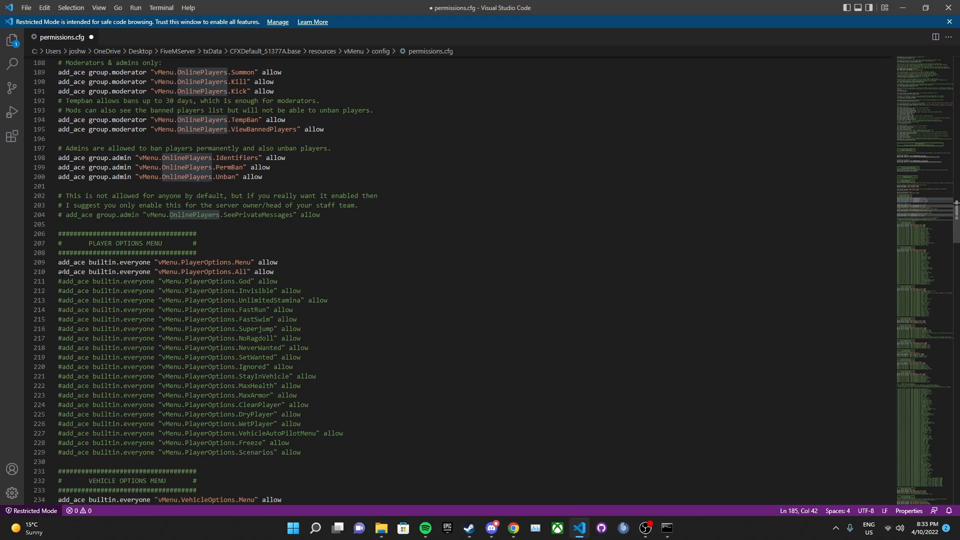
pyautogui.click(60, 271)
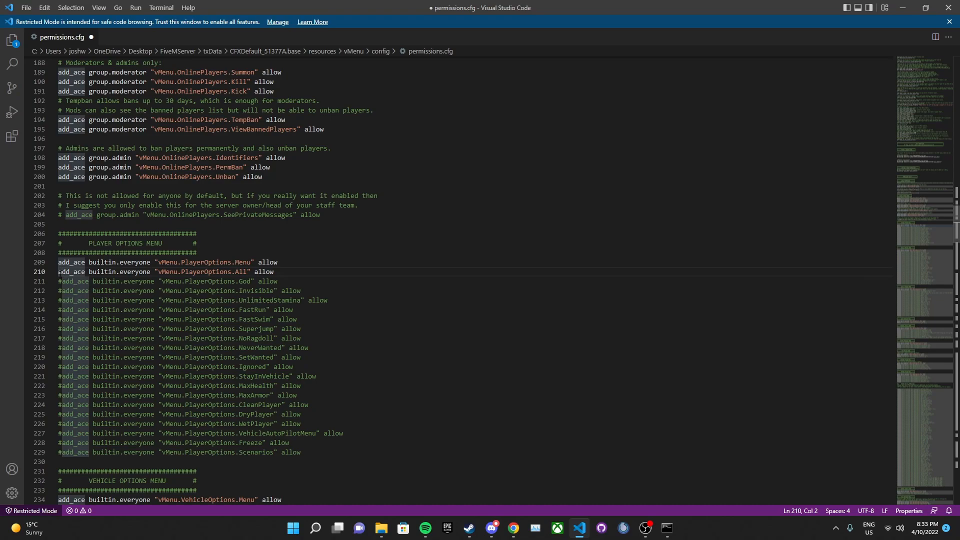
pyautogui.scroll(-3, 494, 281)
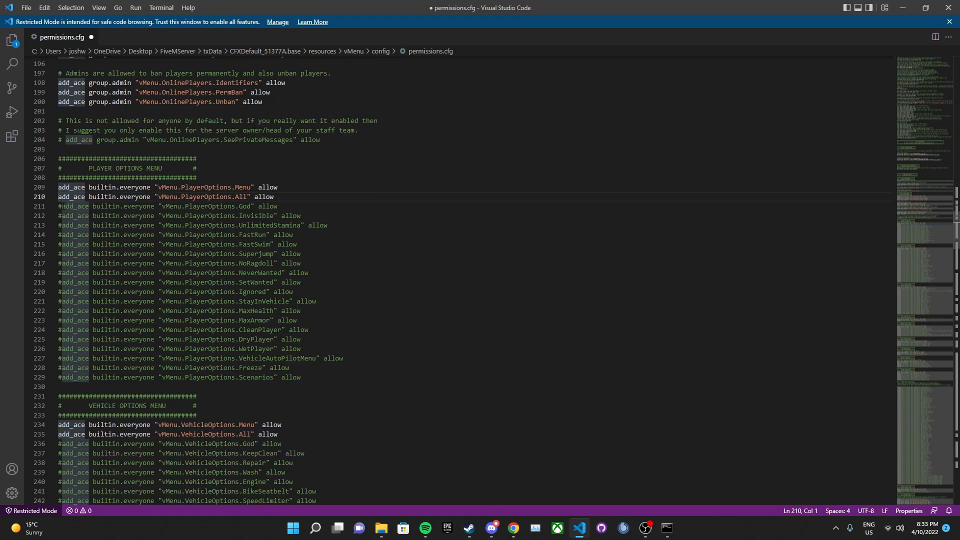
pyautogui.moveTo(63, 206); pyautogui.dragTo(59, 206)
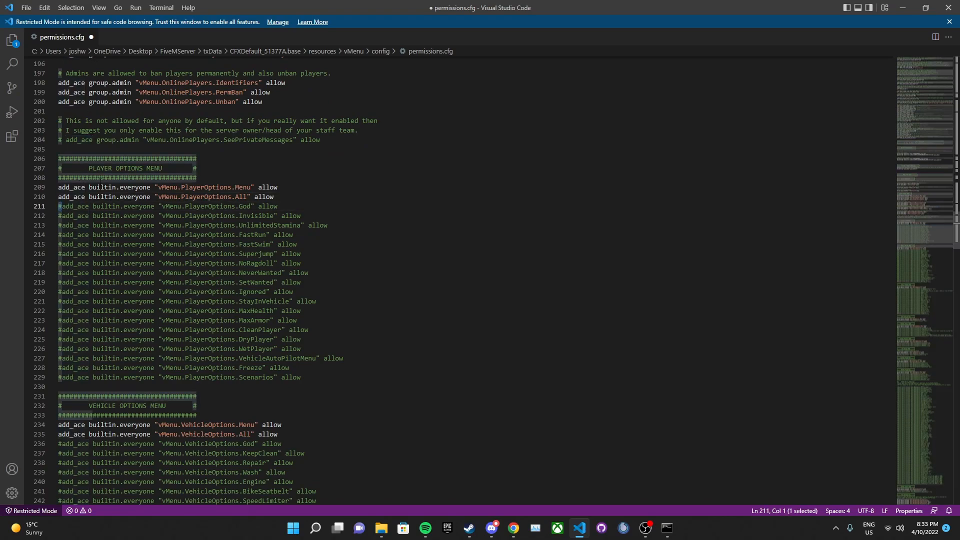
pyautogui.scroll(1, 59, 206)
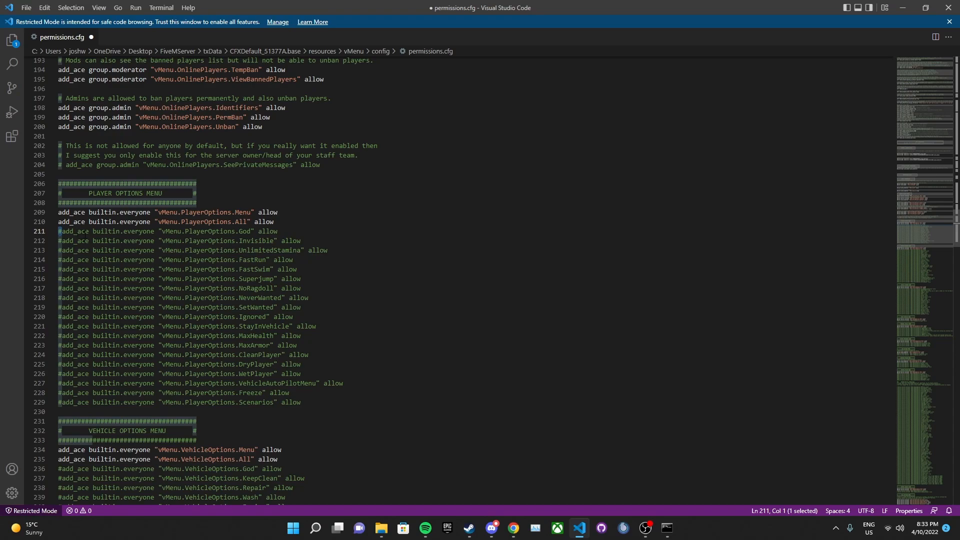
pyautogui.press('Up')
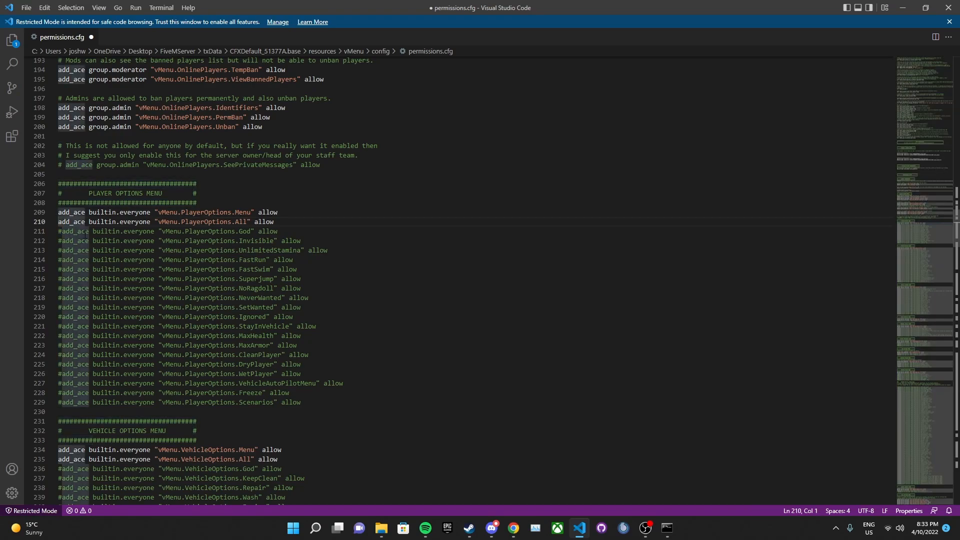
pyautogui.write('#')
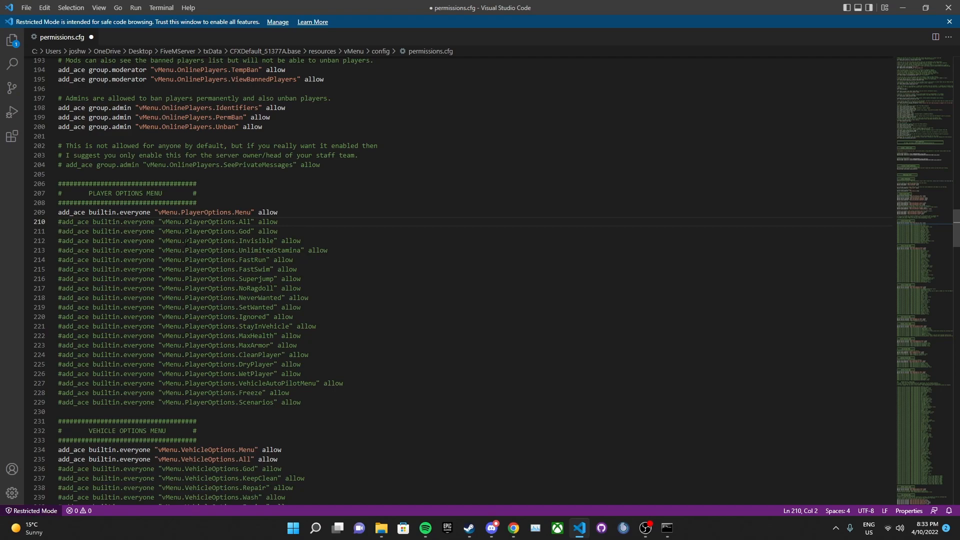
pyautogui.press('BackSpace')
pyautogui.write('#')
# Uncomment every individual Player Options permission line, from vMenu.PlayerOptions.God through vMenu.PlayerOptions.Scenarios
pyautogui.press('Down')
pyautogui.press('Home')
pyautogui.press('Down')
pyautogui.press('Delete')
pyautogui.press('Down')
pyautogui.press('Delete')
pyautogui.press('Down')
pyautogui.press('Delete')
pyautogui.press('Down')
pyautogui.press('Delete')
pyautogui.press('Down')
pyautogui.press('Delete')
pyautogui.press('Down')
pyautogui.press('Delete')
pyautogui.press('Down')
pyautogui.press('Delete')
pyautogui.press('Down')
pyautogui.press('Delete')
pyautogui.press('Down')
pyautogui.press('Delete')
pyautogui.press('Down')
pyautogui.press('Delete')
pyautogui.press('Down')
pyautogui.press('Delete')
pyautogui.press('Down')
pyautogui.press('Delete')
pyautogui.press('Down')
pyautogui.press('Delete')
pyautogui.press('Down')
pyautogui.press('Delete')
pyautogui.press('Down')
pyautogui.press('Delete')
pyautogui.press('Down')
pyautogui.press('Delete')
pyautogui.press('Down')
pyautogui.press('Delete')
pyautogui.press('Down')
pyautogui.press('Delete')
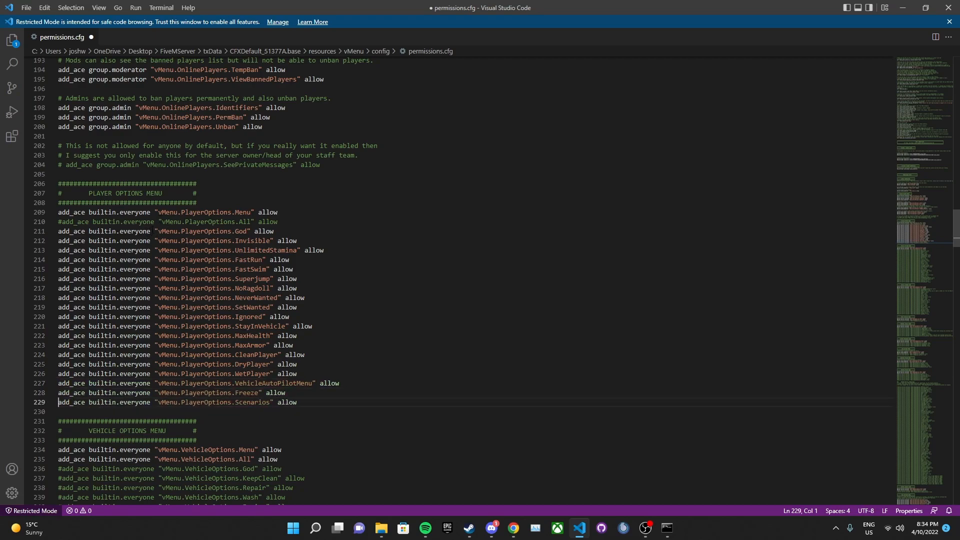
# Restrict the vMenu.PlayerOptions.God and vMenu.PlayerOptions.Invisible permissions to group.owner instead of builtin.everyone
pyautogui.moveTo(153, 231); pyautogui.dragTo(89, 231)
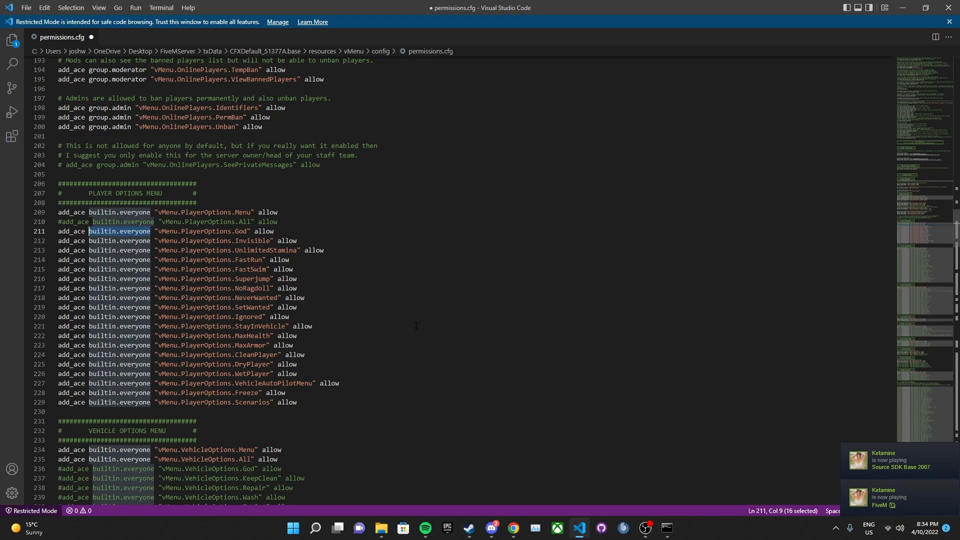
pyautogui.write('group.owner')
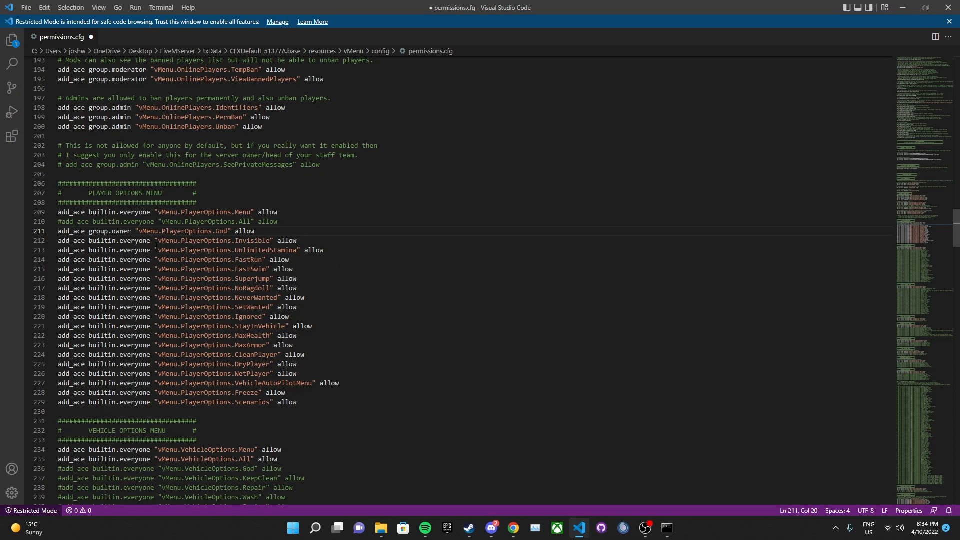
pyautogui.moveTo(119, 241); pyautogui.dragTo(89, 241)
pyautogui.write('g')
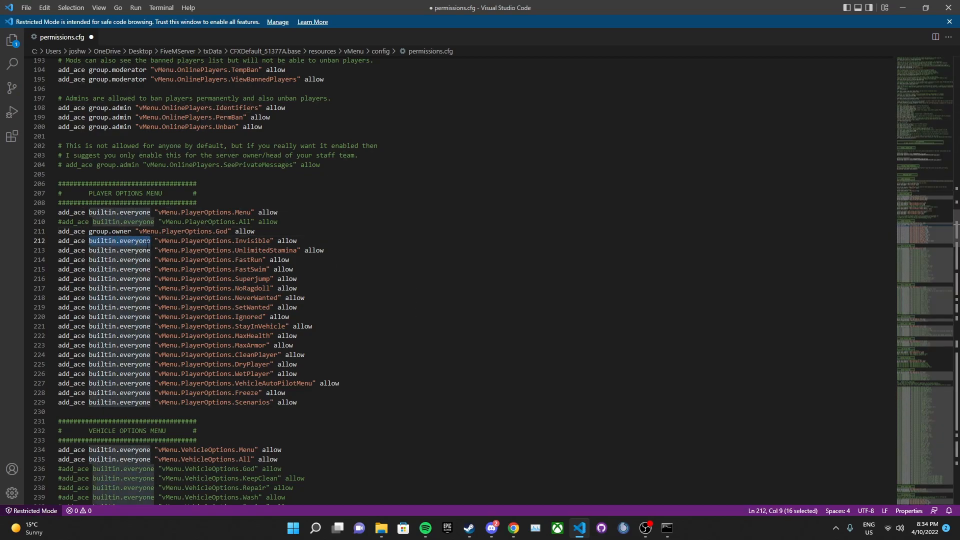
pyautogui.write('roup.own')
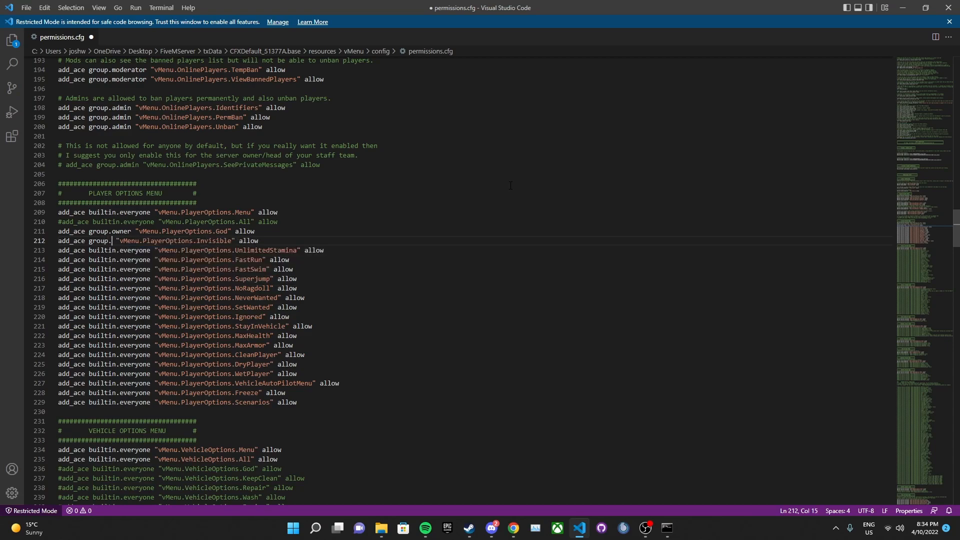
pyautogui.write('er')
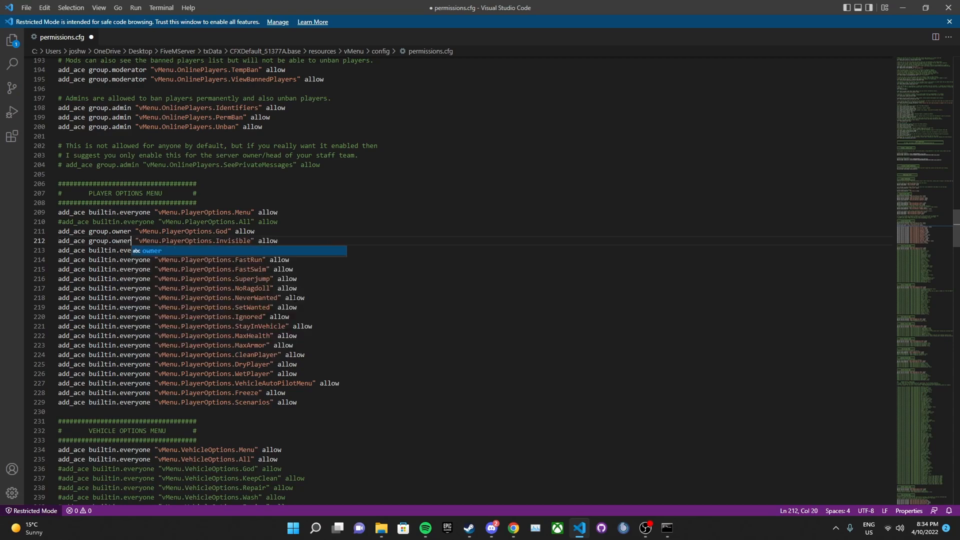
pyautogui.click(293, 298)
# Examine the player options, vehicle options and vehicle spawner permissions in permissions.cfg
pyautogui.scroll(-3, 290, 166)
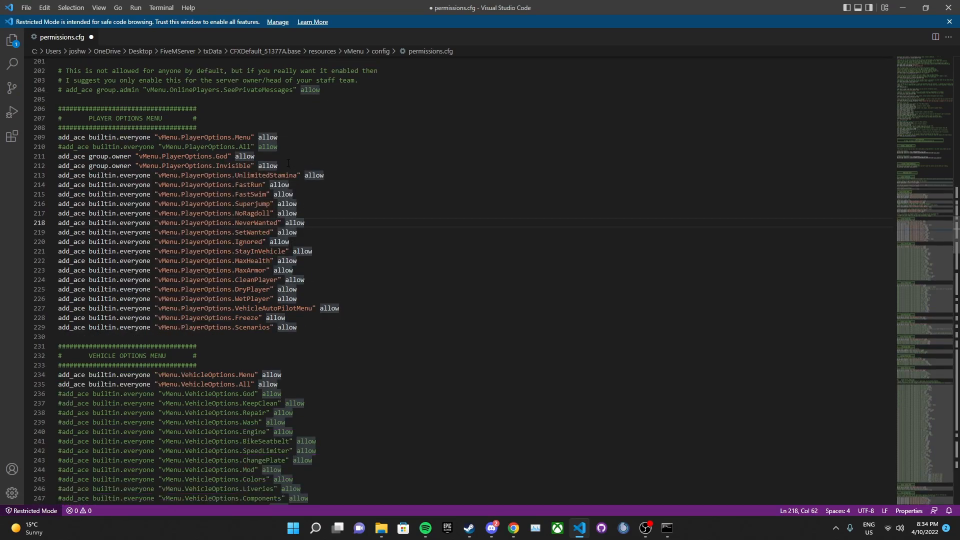
pyautogui.scroll(-2, 450, 280)
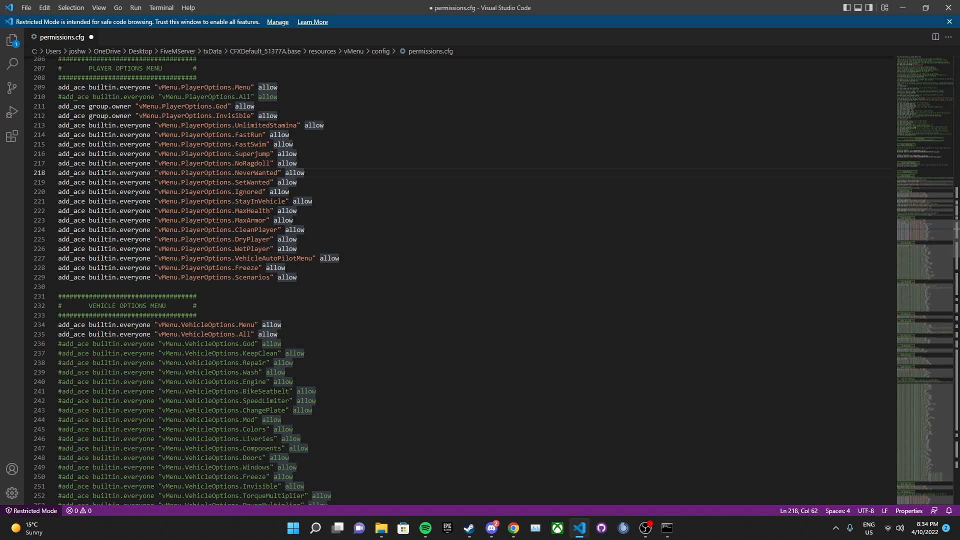
pyautogui.scroll(-1, 450, 279)
pyautogui.scroll(-1, 450, 280)
pyautogui.scroll(2, 450, 280)
pyautogui.scroll(-3, 450, 280)
pyautogui.scroll(3, 450, 279)
pyautogui.scroll(-5, 252, 193)
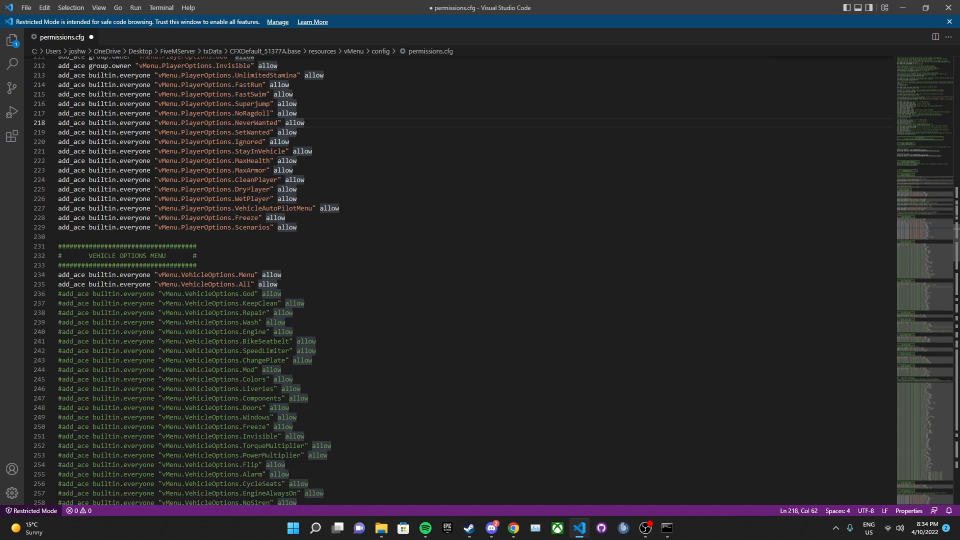
pyautogui.scroll(-3, 243, 128)
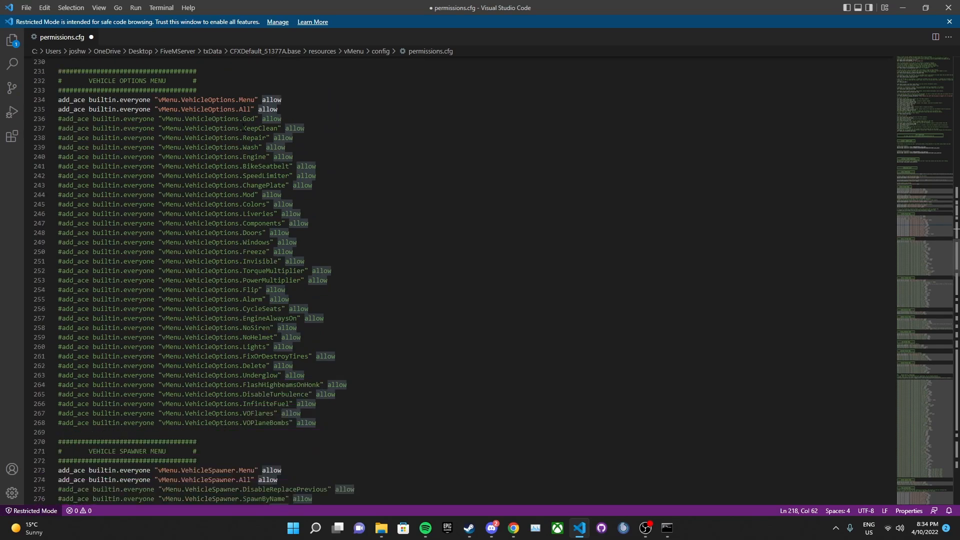
pyautogui.scroll(-5, 480, 280)
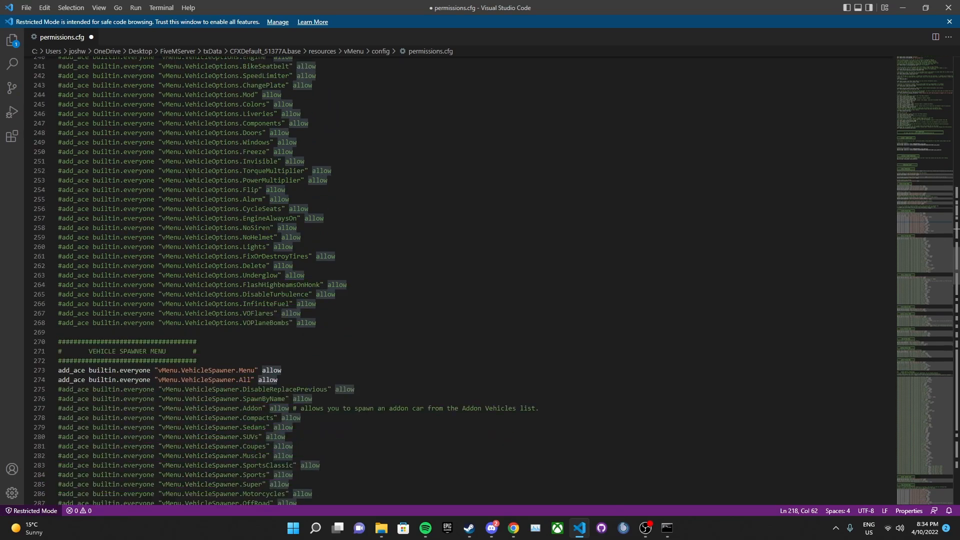
pyautogui.scroll(-7, 480, 279)
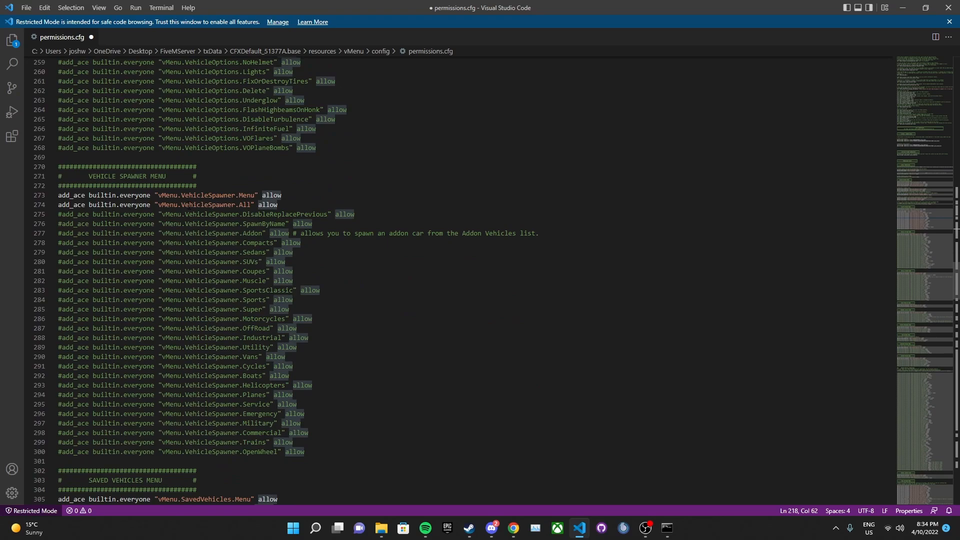
pyautogui.scroll(-3, 480, 280)
pyautogui.scroll(9, 480, 280)
pyautogui.scroll(16, 480, 280)
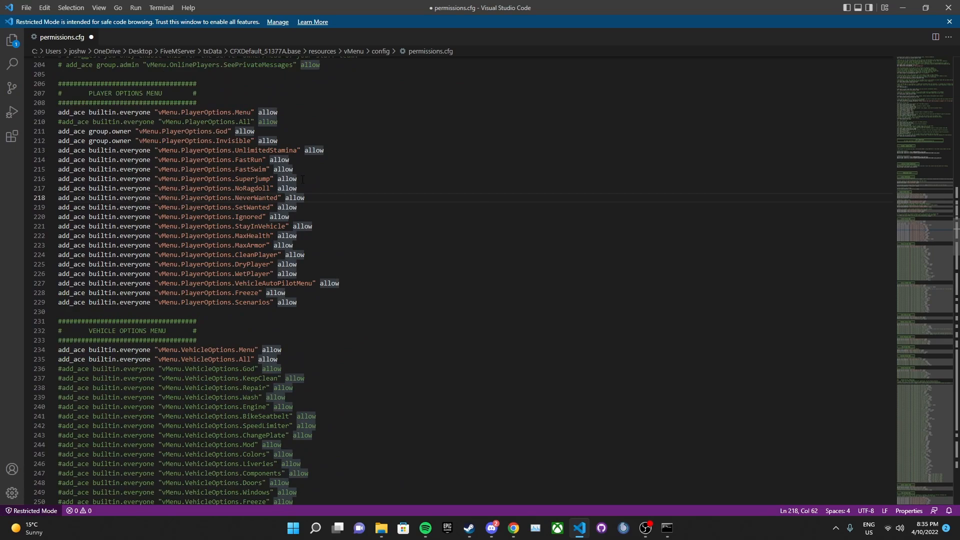
# Change the vMenu.PlayerOptions.UnlimitedStamina permission for builtin.everyone to deny
pyautogui.moveTo(302, 179); pyautogui.dragTo(303, 177)
pyautogui.scroll(1, 302, 179)
pyautogui.click(293, 185)
pyautogui.click(324, 175)
pyautogui.hotkey('ctrl', 'shift', 'Left')
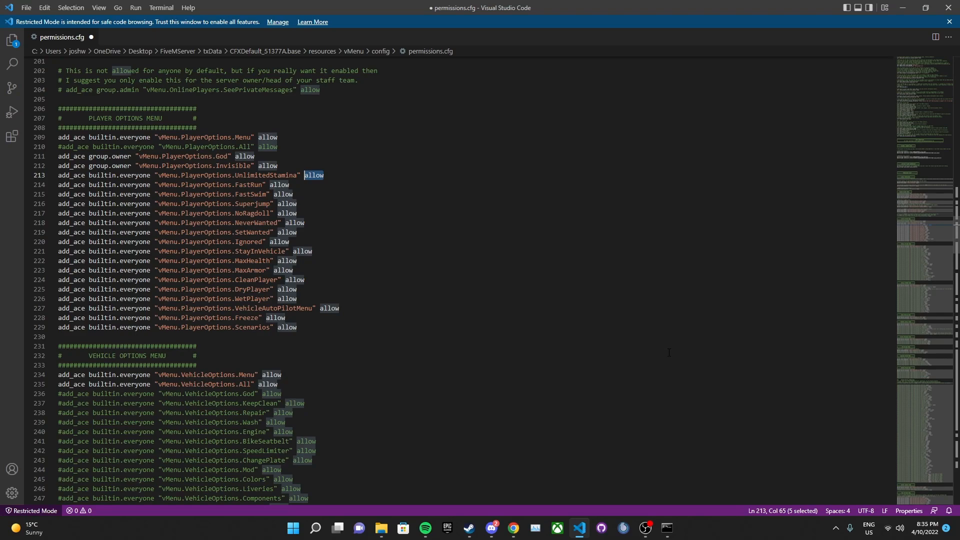
pyautogui.write('deny')
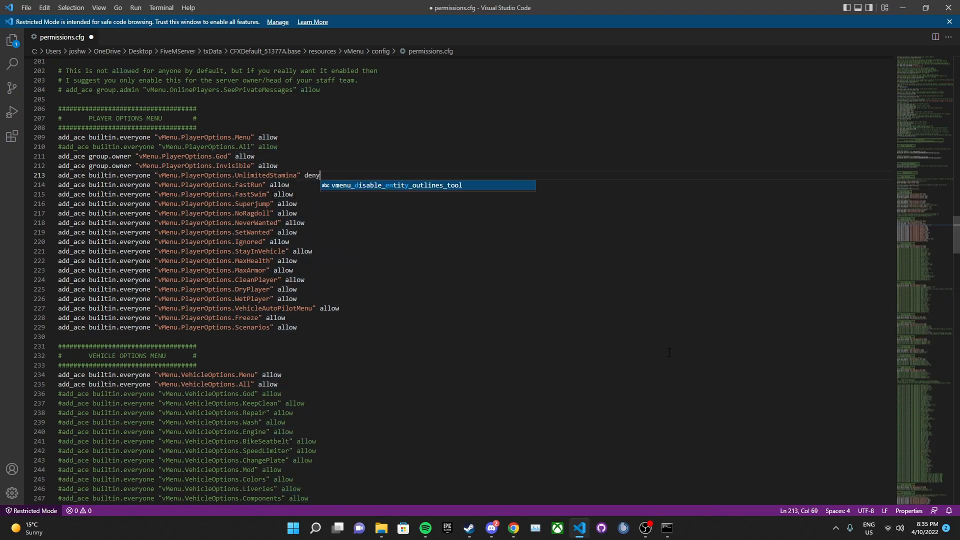
pyautogui.press('Escape')
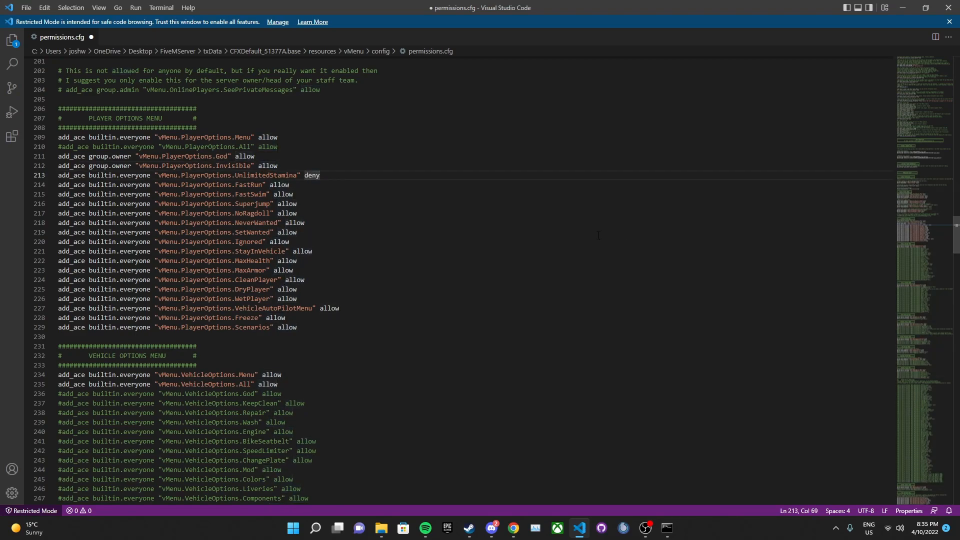
# Set the vMenu.PlayerOptions.UnlimitedStamina permission back to allow, leaving no extra blank line below it
pyautogui.moveTo(325, 175); pyautogui.dragTo(304, 175)
pyautogui.write('allow')
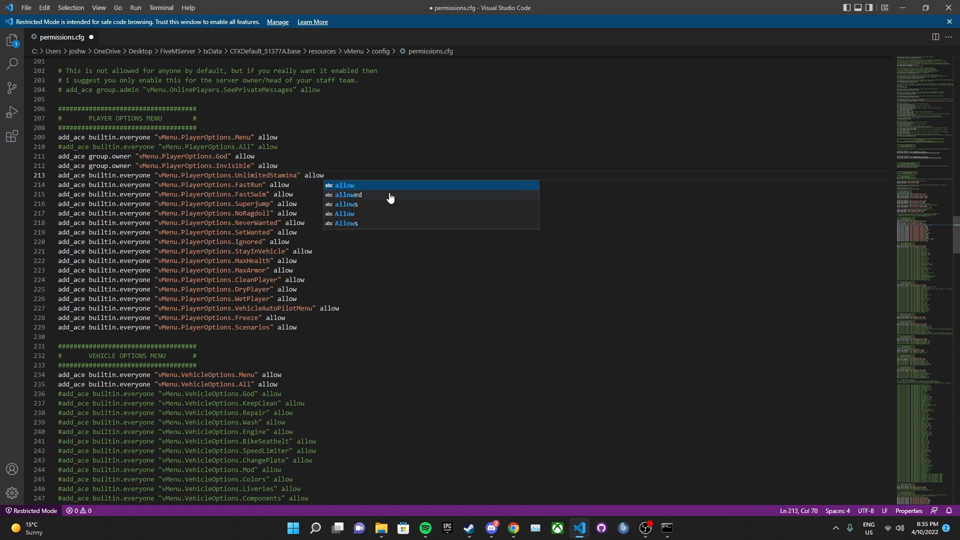
pyautogui.press('Return')
pyautogui.press('Return')
pyautogui.write('a')
pyautogui.press('BackSpace')
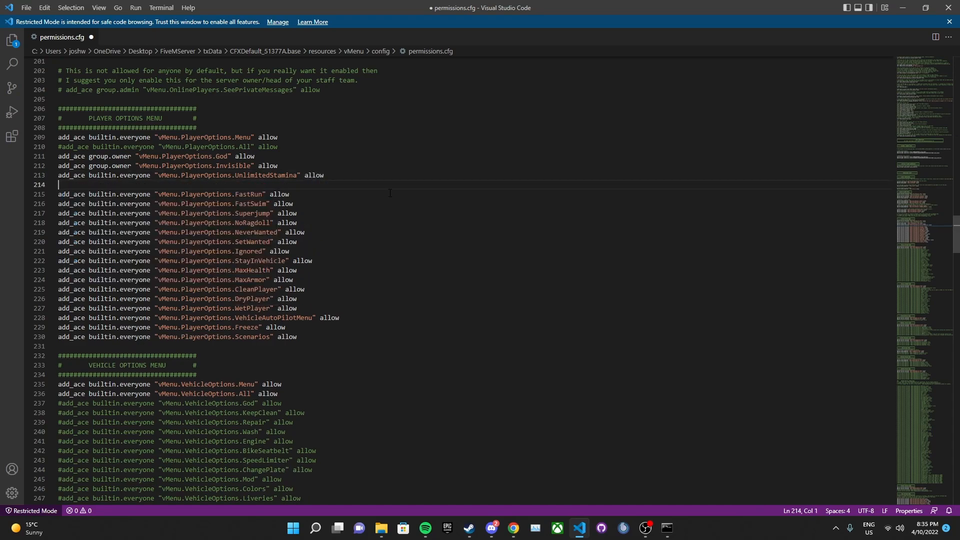
pyautogui.press('BackSpace')
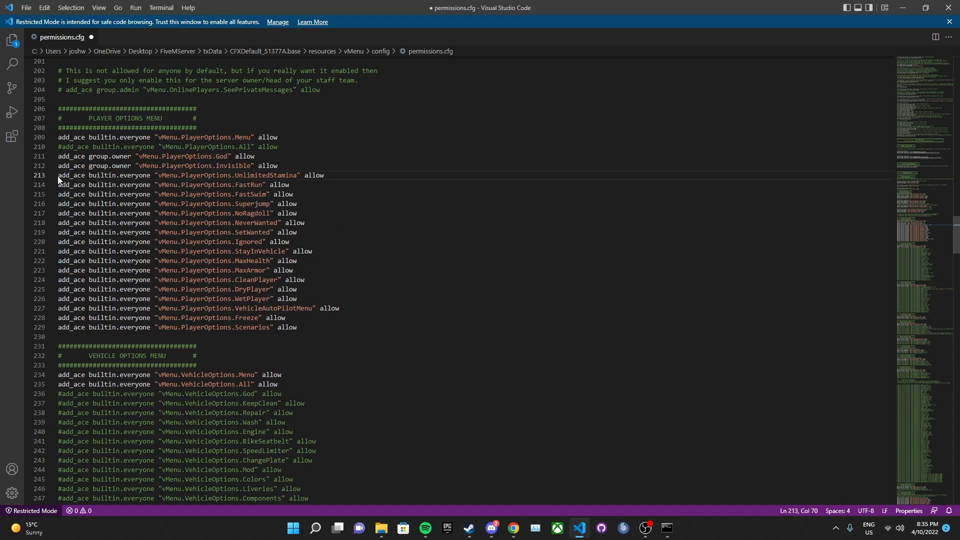
# Try commenting out the vMenu.PlayerOptions.UnlimitedStamina line, and remove the comment mark again
pyautogui.press('Home')
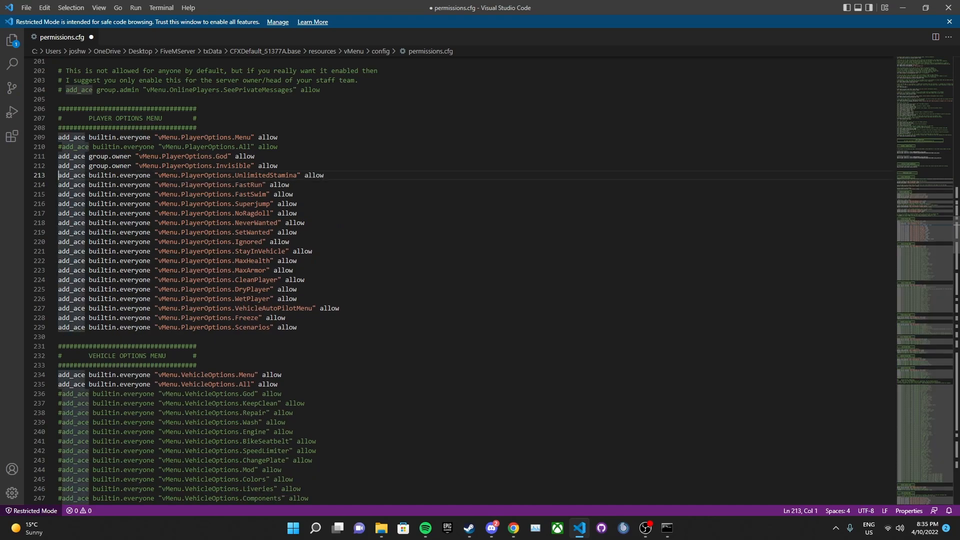
pyautogui.write('#')
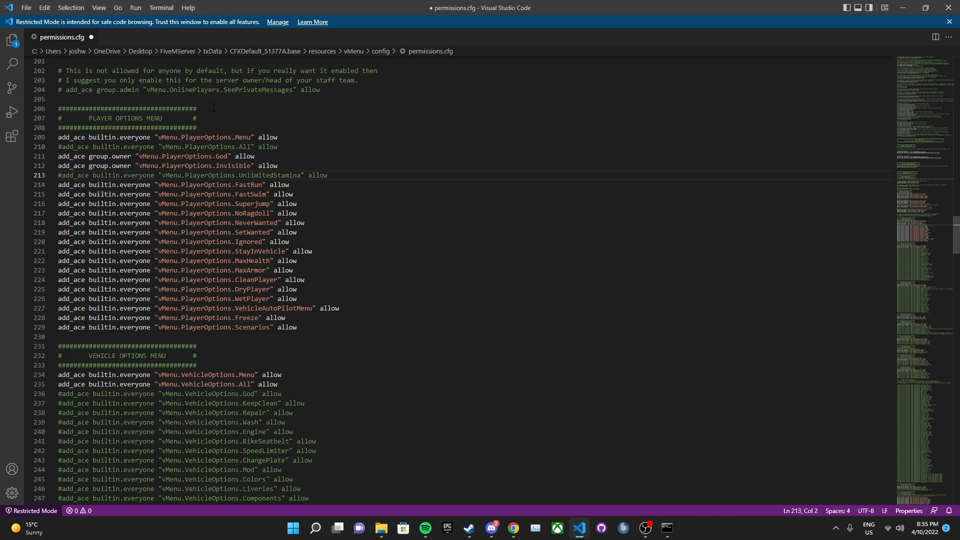
pyautogui.press('BackSpace')
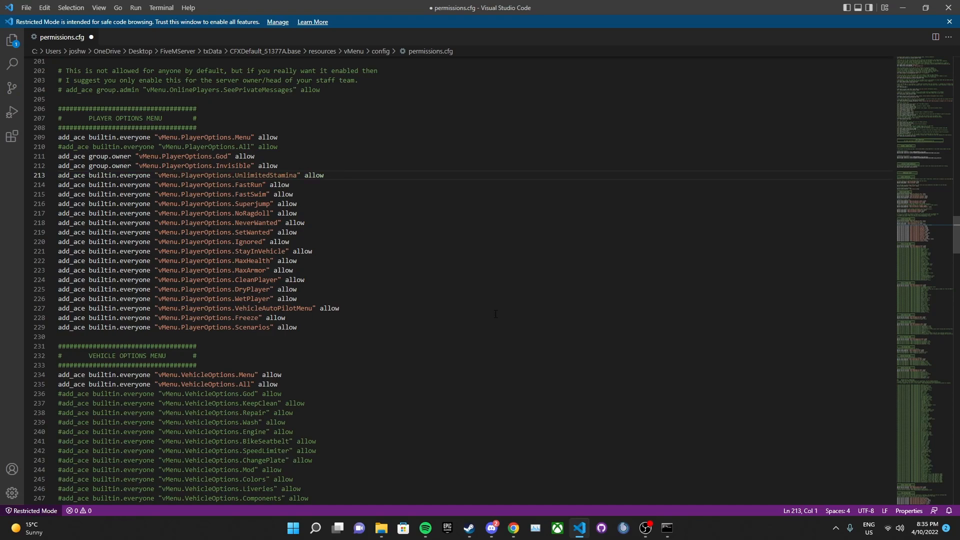
# Examine the remaining permission sections down to the end of the file, including weapon options, weapon loadouts, misc settings and voice chat
pyautogui.scroll(-14, 505, 309)
pyautogui.scroll(-17, 286, 280)
pyautogui.scroll(-17, 260, 293)
pyautogui.scroll(-20, 260, 294)
pyautogui.scroll(-15, 214, 315)
pyautogui.scroll(-5, 213, 314)
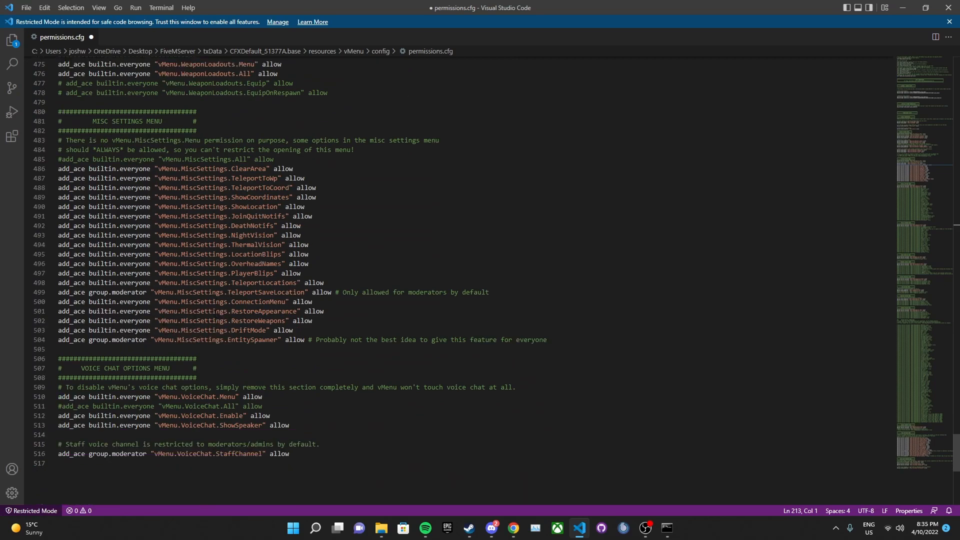
pyautogui.scroll(-3, 458, 272)
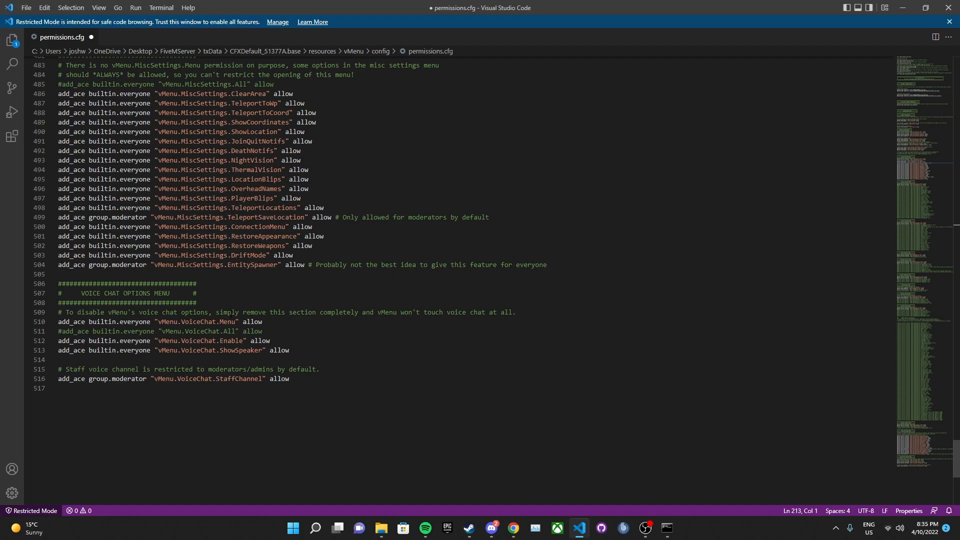
pyautogui.scroll(4, 458, 273)
pyautogui.scroll(15, 918, 360)
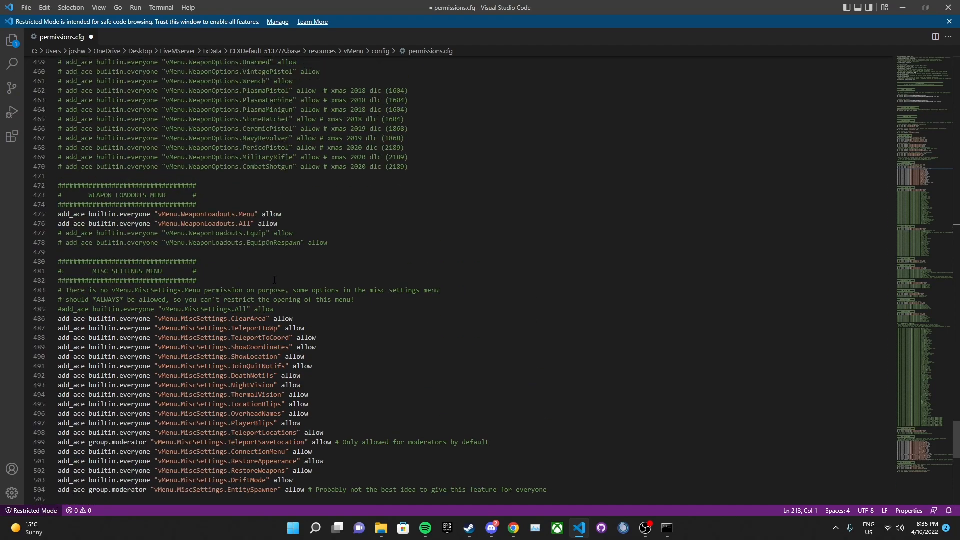
pyautogui.scroll(20, 918, 360)
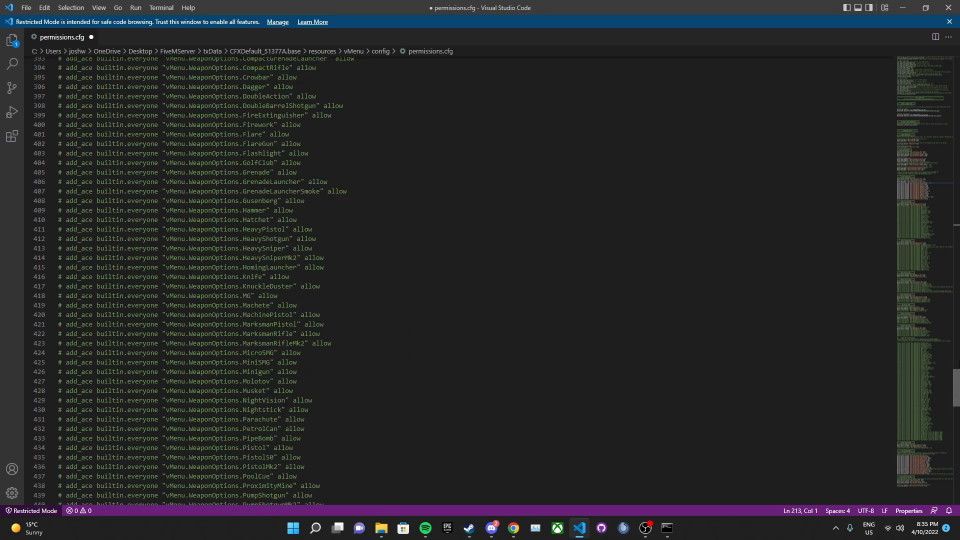
# Duplicate the "add_principal group.admin group.moderator" line in the group inheritance section of permissions.cfg
pyautogui.scroll(20, 494, 280)
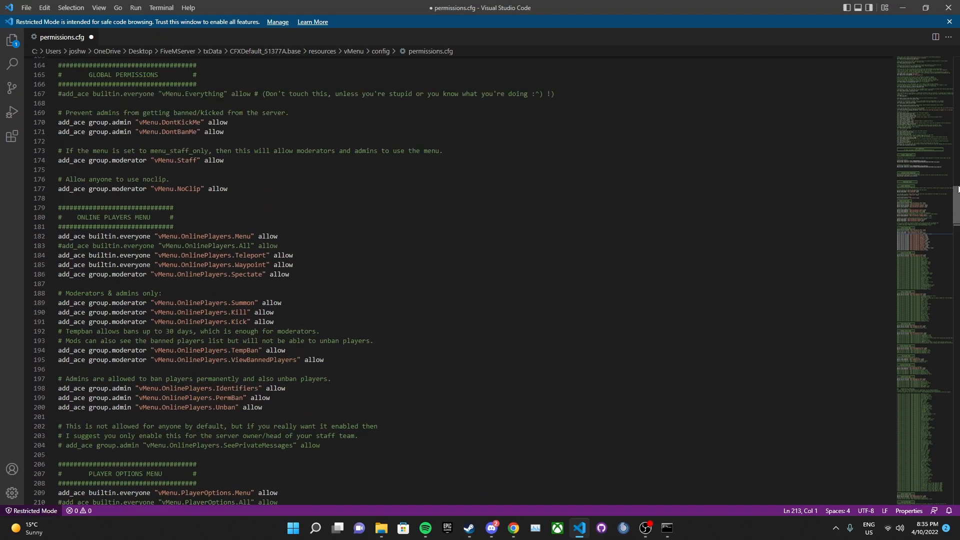
pyautogui.scroll(2, 493, 281)
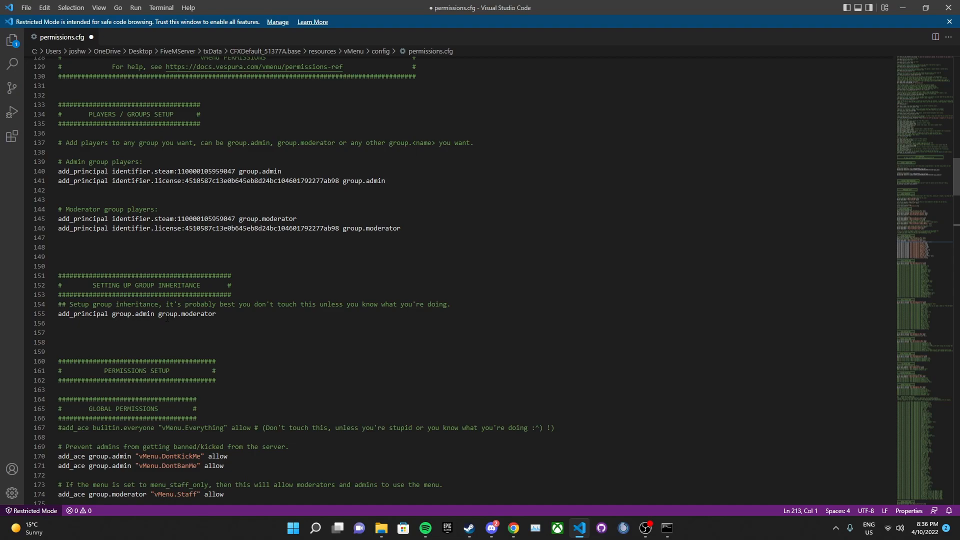
pyautogui.moveTo(66, 313); pyautogui.dragTo(93, 313)
pyautogui.click(93, 314)
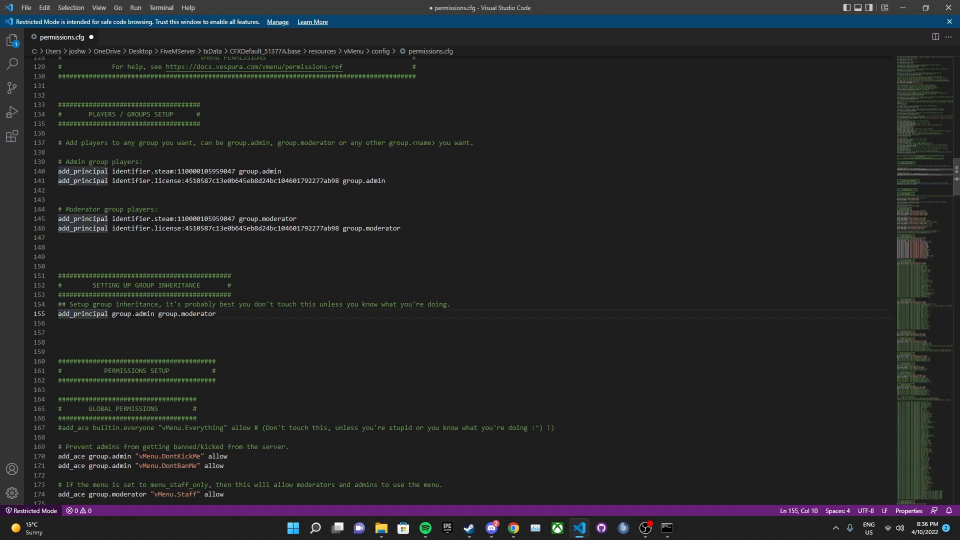
pyautogui.moveTo(112, 313); pyautogui.dragTo(151, 314)
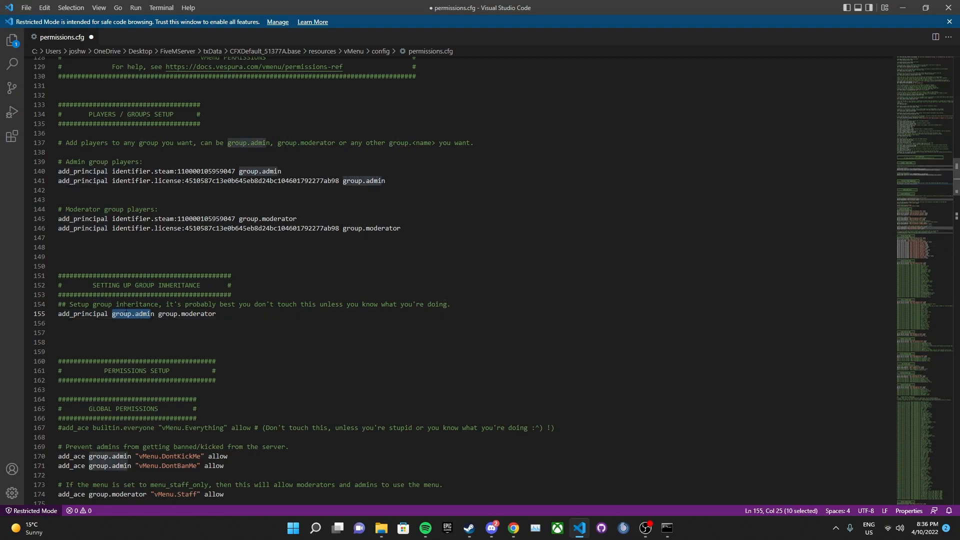
pyautogui.click(112, 313)
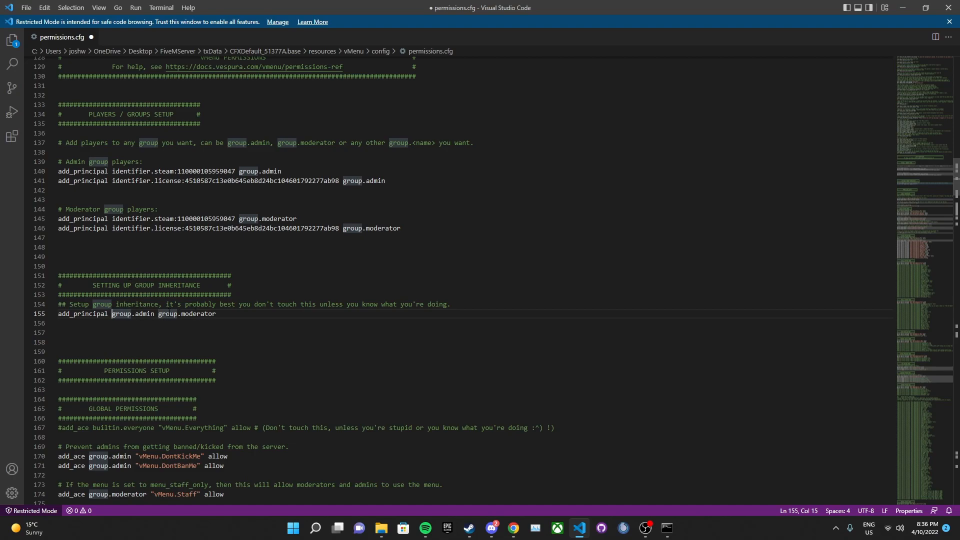
pyautogui.moveTo(223, 315); pyautogui.dragTo(57, 317)
pyautogui.hotkey('ctrl', 'c')
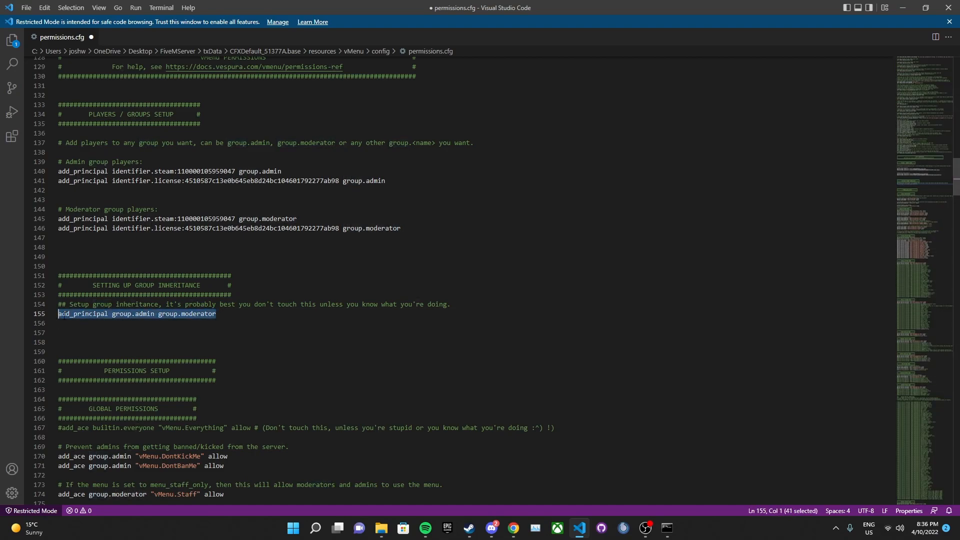
pyautogui.click(59, 314)
pyautogui.press('Return')
pyautogui.press('Up')
pyautogui.hotkey('ctrl', 'v')
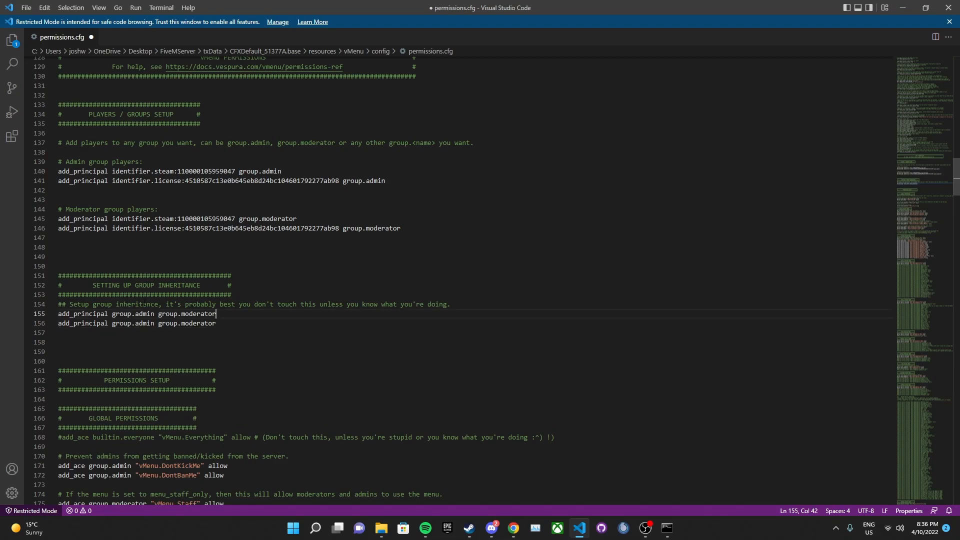
# Change the upper copy of the inheritance line to "add_principal group.owner group.admin"
pyautogui.moveTo(155, 314); pyautogui.dragTo(135, 313)
pyautogui.press('BackSpace')
pyautogui.moveTo(209, 311); pyautogui.dragTo(162, 313)
pyautogui.write('admin')
pyautogui.press('Right')
pyautogui.write('owner')
# Review the owner and admin inheritance lines together with the players and groups setup section above them
pyautogui.scroll(3, 200, 149)
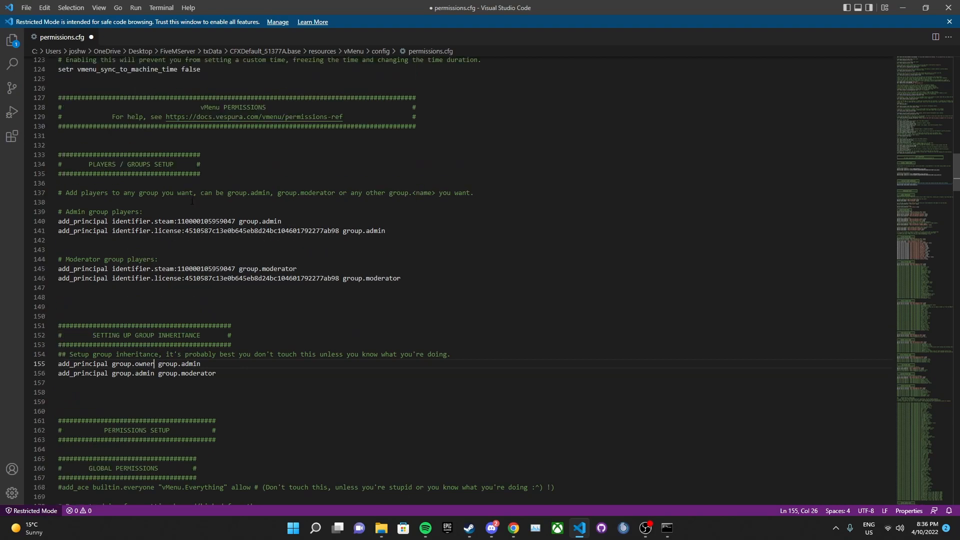
pyautogui.scroll(-3, 173, 231)
pyautogui.scroll(-3, 173, 231)
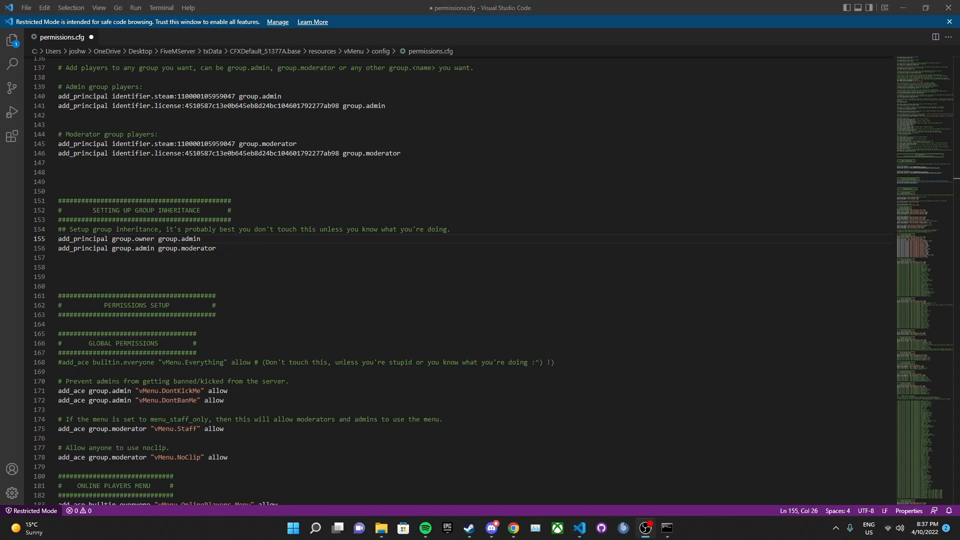
pyautogui.scroll(3, 479, 280)
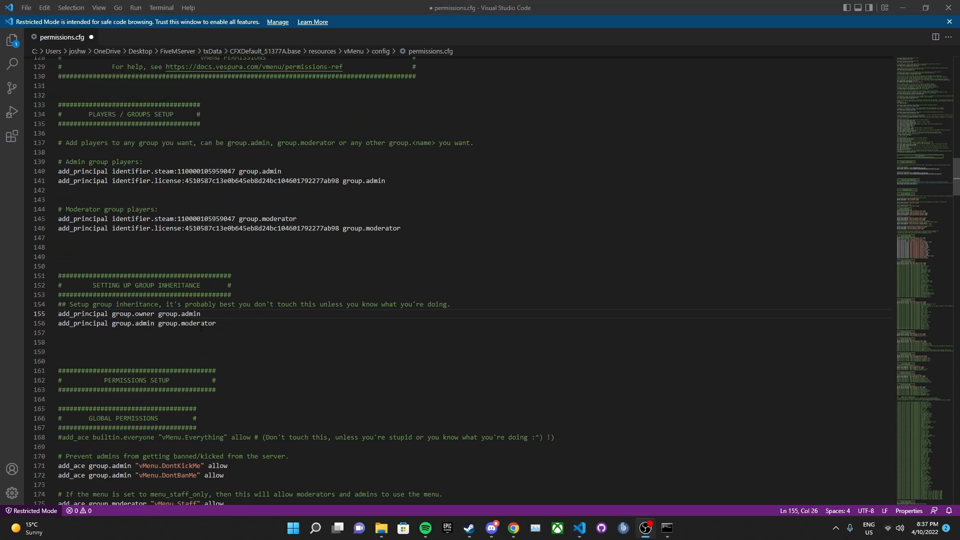
pyautogui.moveTo(228, 320); pyautogui.dragTo(106, 314)
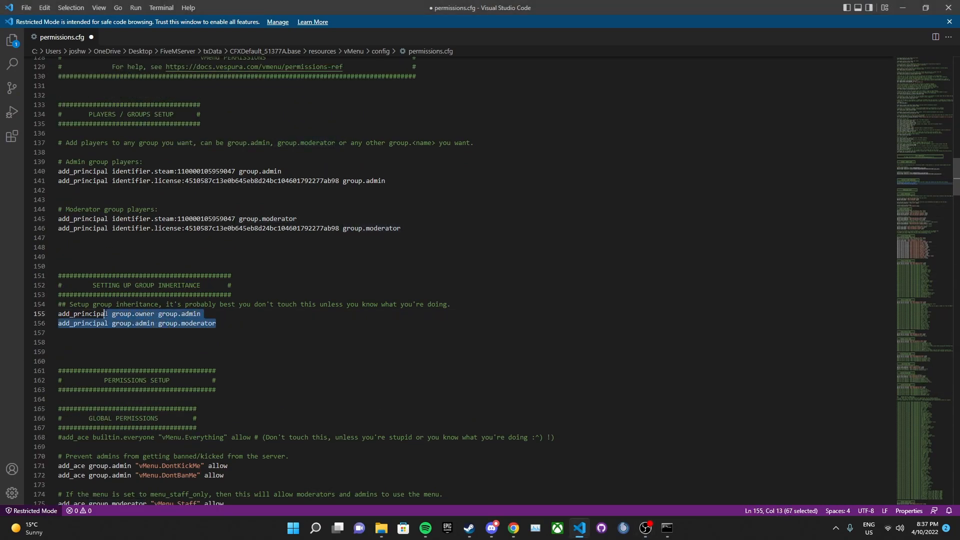
pyautogui.click(107, 314)
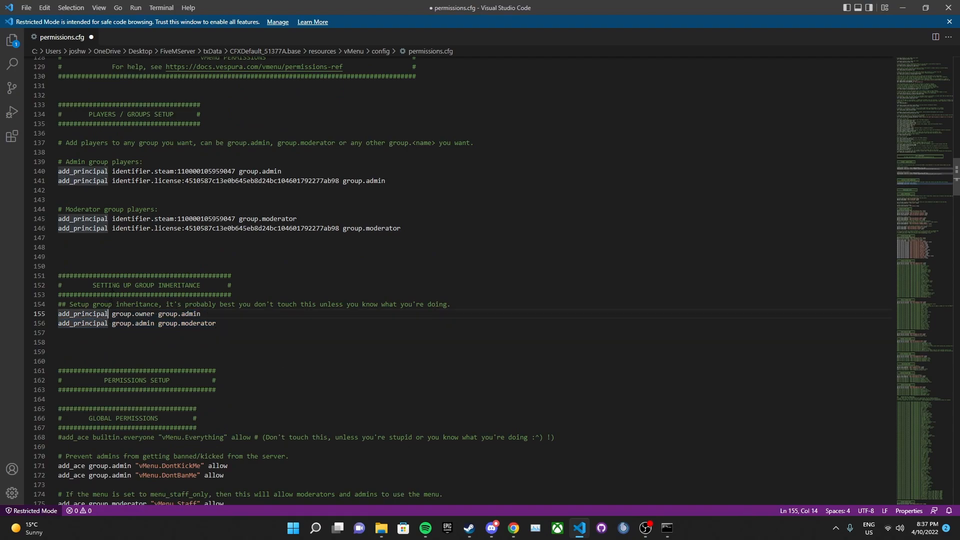
pyautogui.scroll(2, 112, 285)
pyautogui.scroll(2, 112, 284)
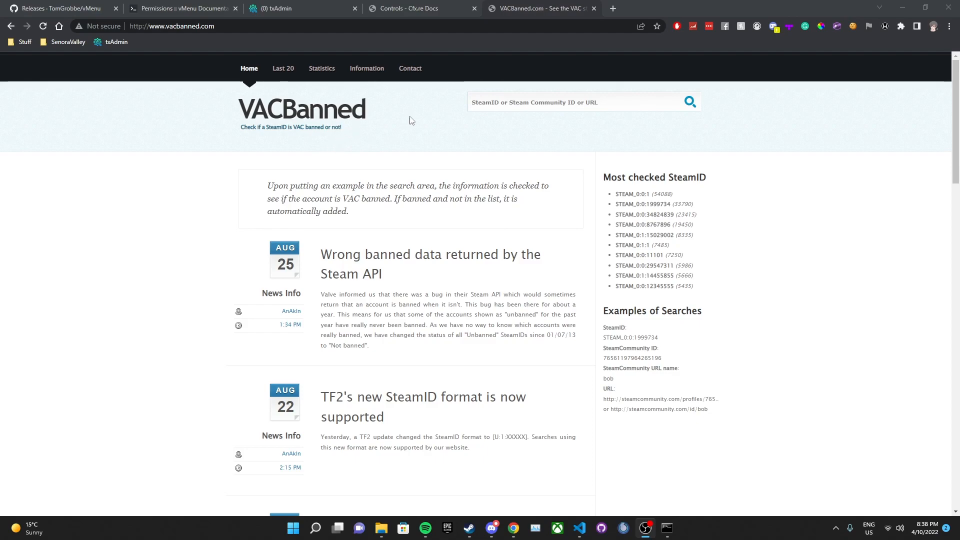
# In Chrome, clear the custom URL on the Steam profile edit page and copy the numeric profile URL shown below it
pyautogui.click(483, 102)
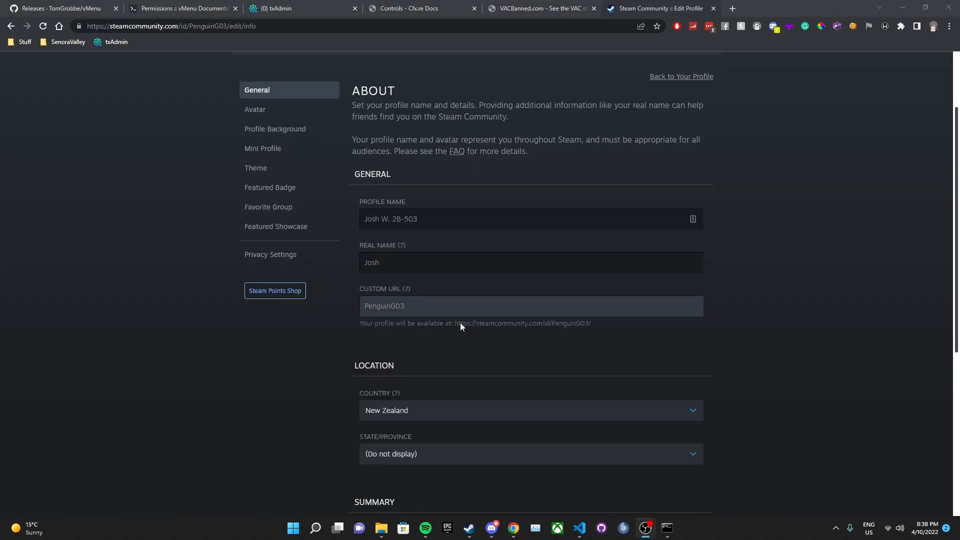
pyautogui.click(447, 310)
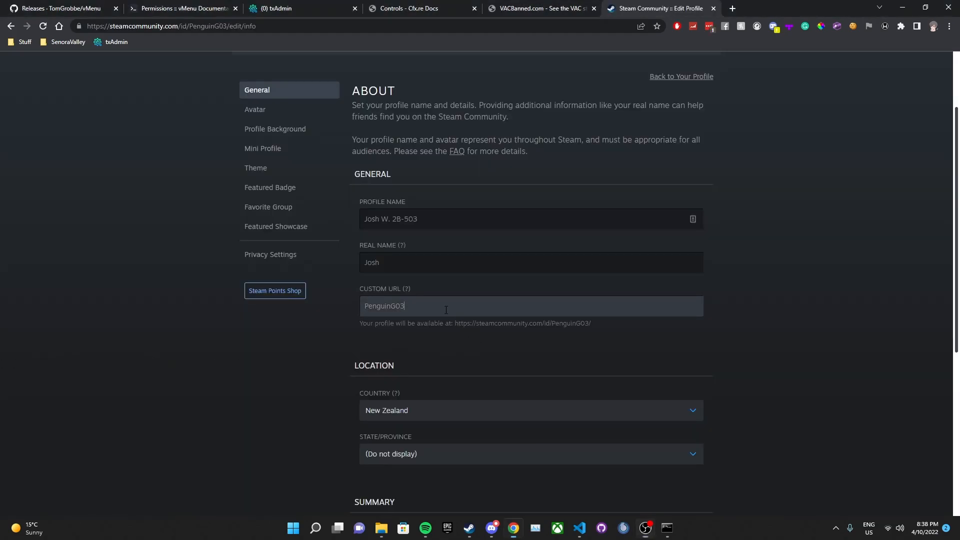
pyautogui.moveTo(403, 312); pyautogui.dragTo(353, 315)
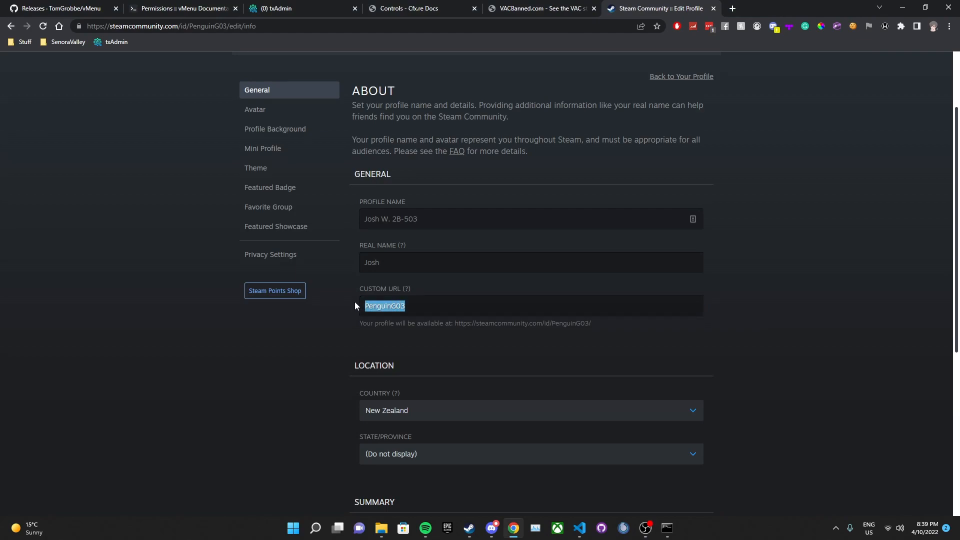
pyautogui.press('BackSpace')
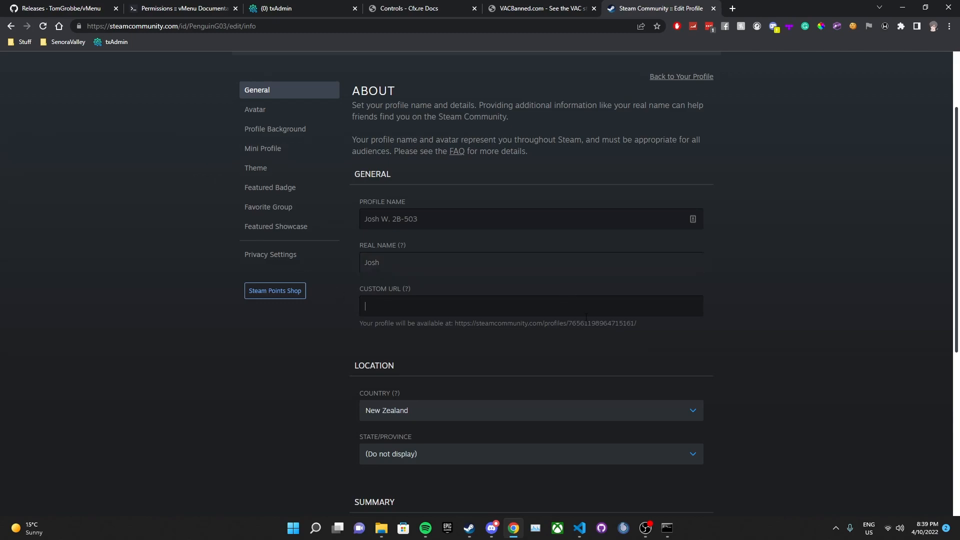
pyautogui.moveTo(645, 322); pyautogui.dragTo(454, 326)
pyautogui.hotkey('ctrl', 'c')
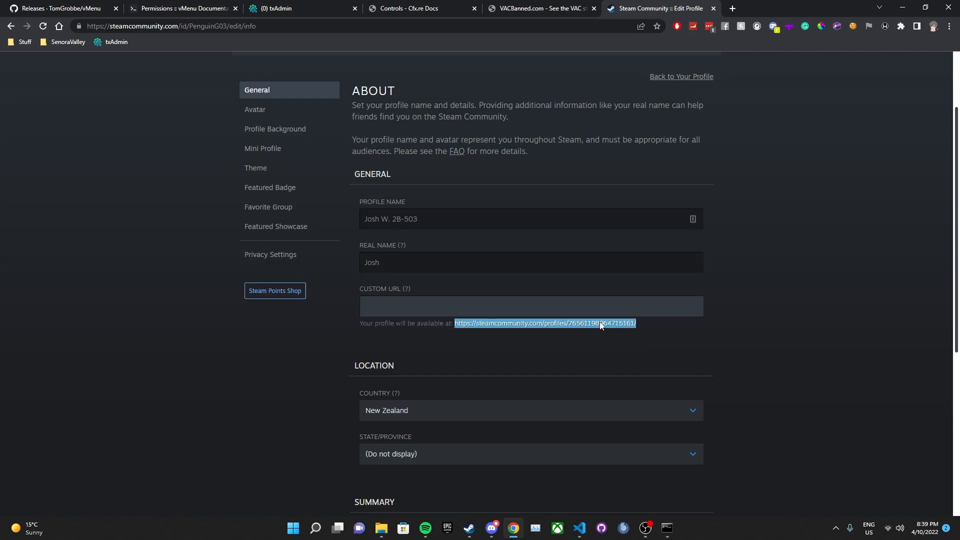
# Reload the Steam profile edit page without saving to discard the cleared custom URL
pyautogui.click(633, 333)
pyautogui.scroll(-2, 625, 335)
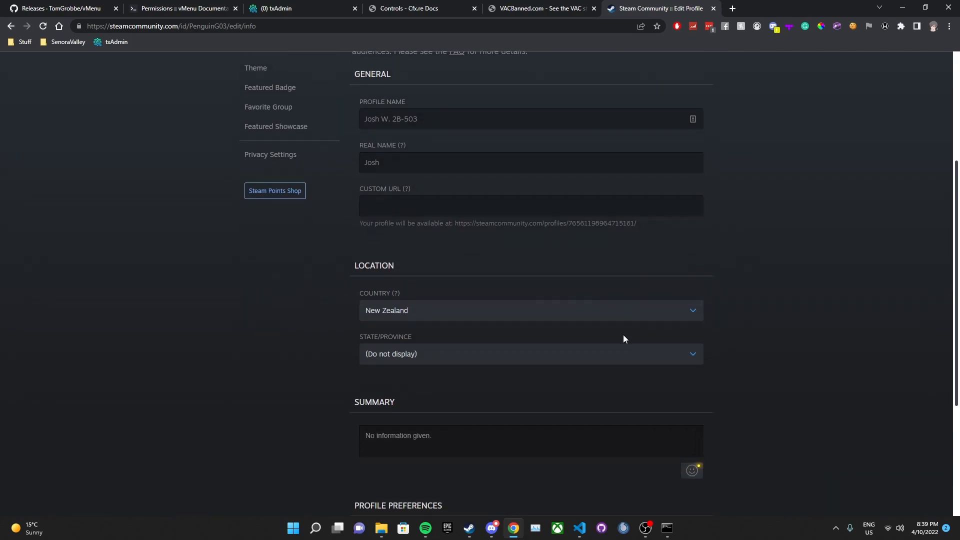
pyautogui.scroll(-2, 623, 335)
pyautogui.scroll(2, 579, 321)
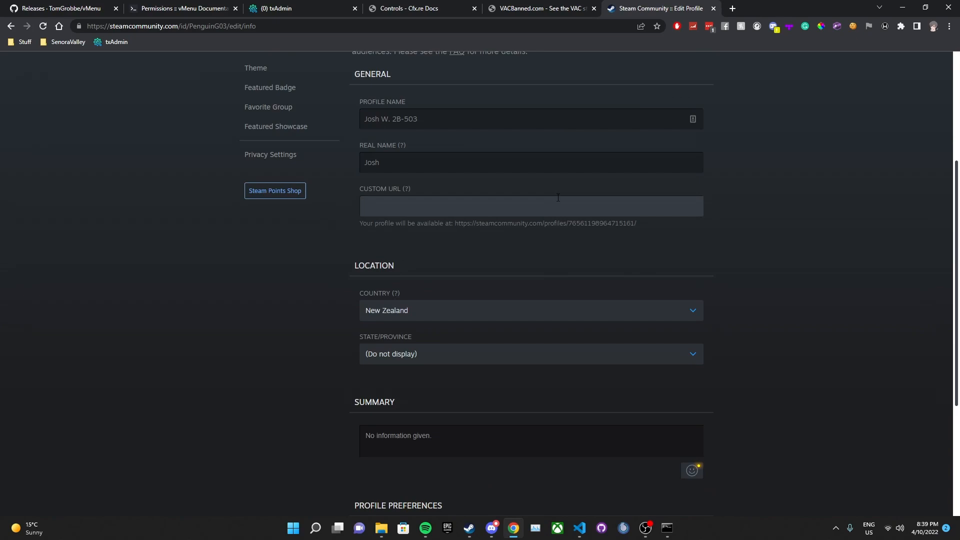
pyautogui.press('F5')
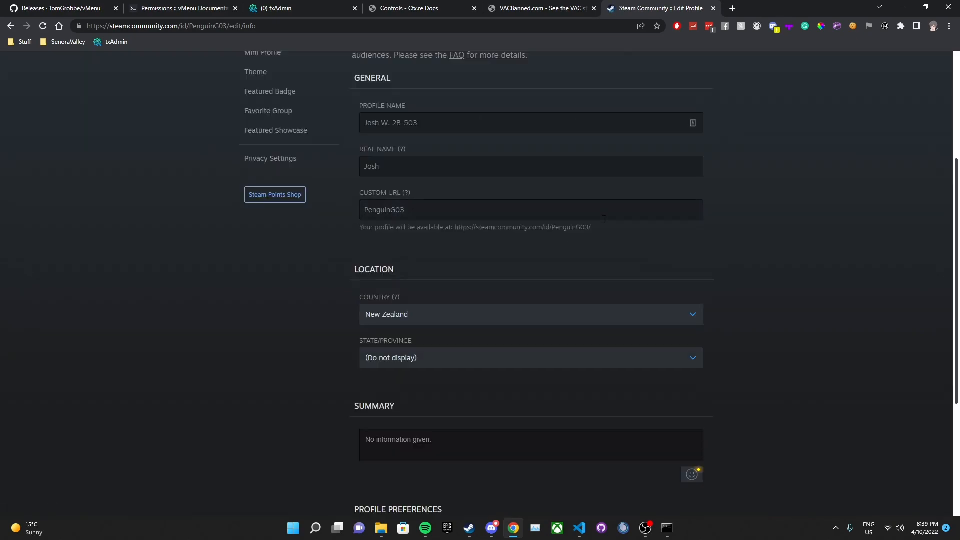
# Look up the copied profile URL on VACBanned and copy the hexadecimal form of the 64-bit Steam ID
pyautogui.click(543, 8)
pyautogui.click(553, 111)
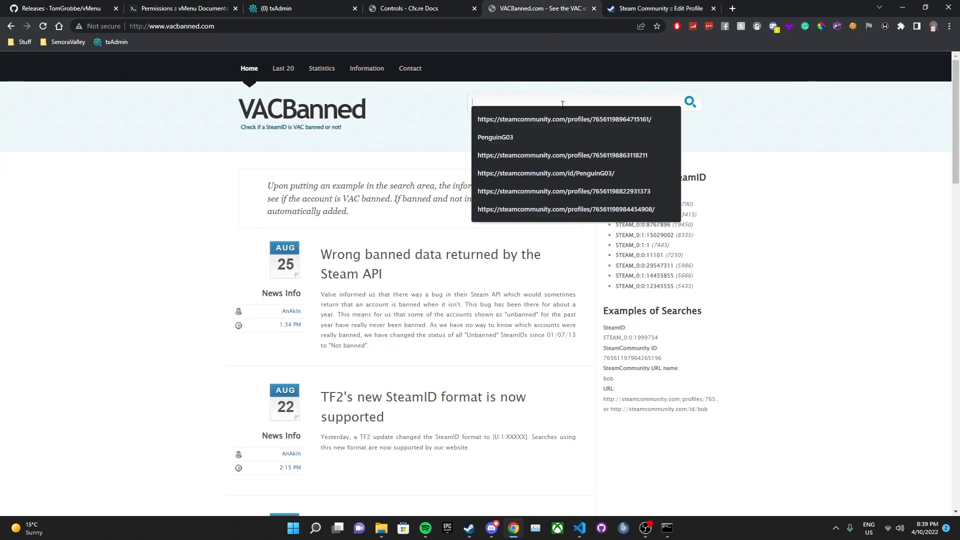
pyautogui.hotkey('ctrl', 'v')
pyautogui.click(690, 103)
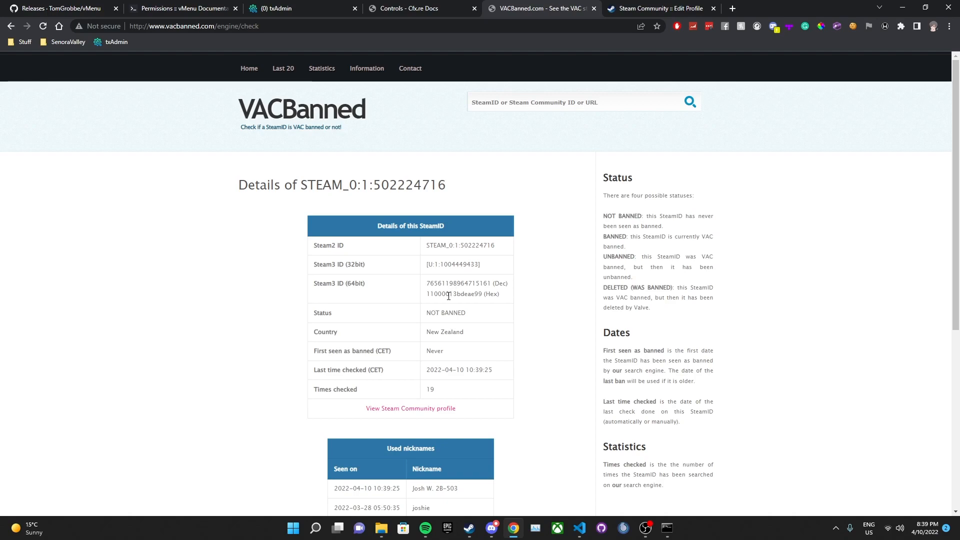
pyautogui.moveTo(482, 296); pyautogui.dragTo(425, 296)
pyautogui.hotkey('ctrl', 'c')
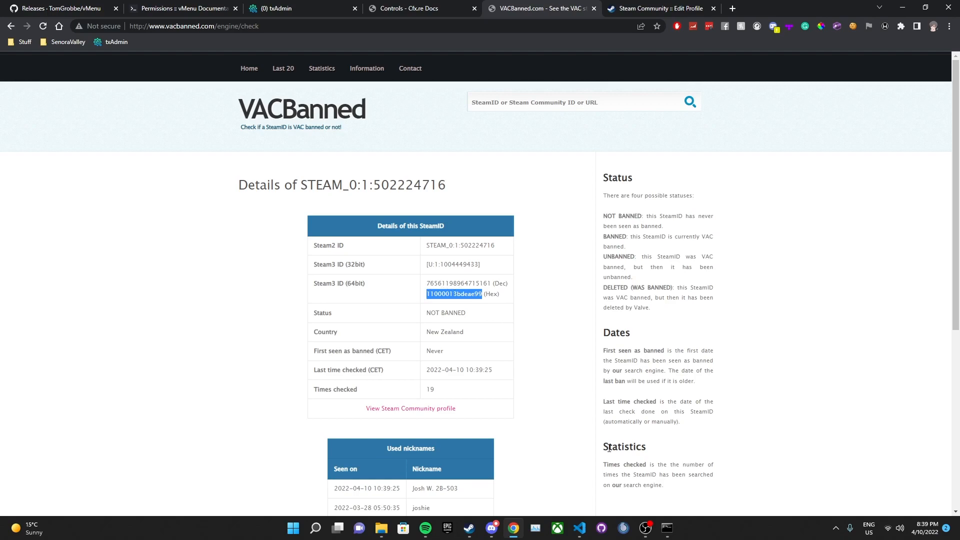
# In Visual Studio Code, add the copied Steam hex ID as a # comment line below the "Admin group players" heading
pyautogui.click(583, 530)
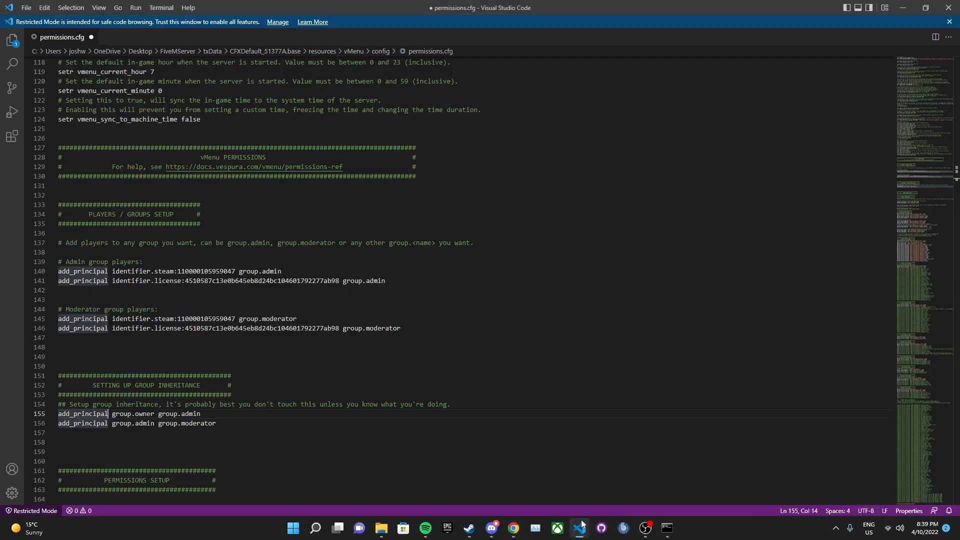
pyautogui.click(254, 264)
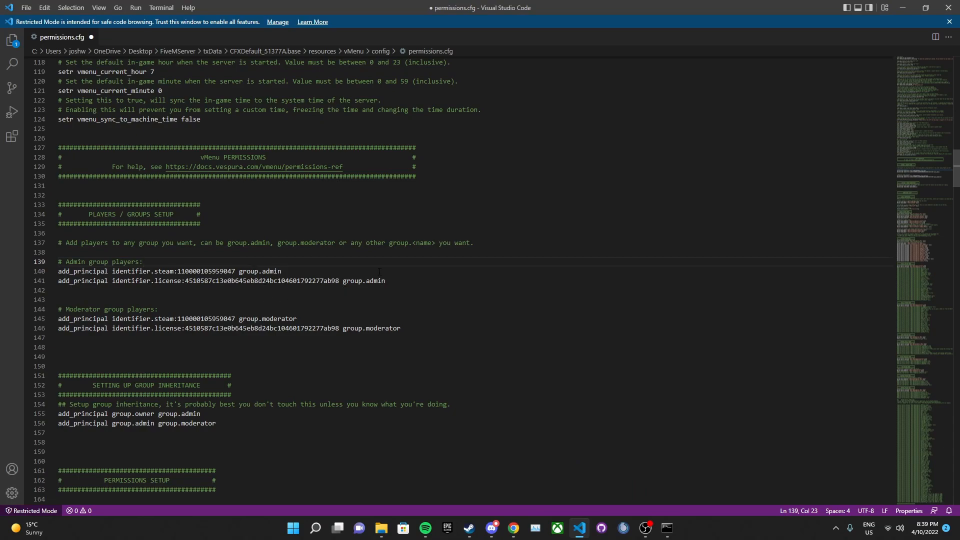
pyautogui.press('Return')
pyautogui.press('Return')
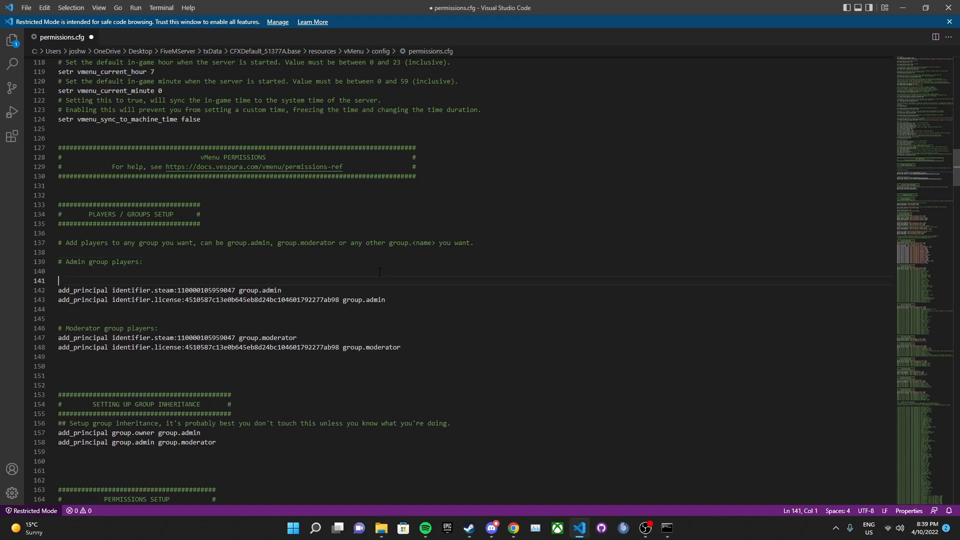
pyautogui.press('Up')
pyautogui.write('#')
pyautogui.hotkey('ctrl', 'v')
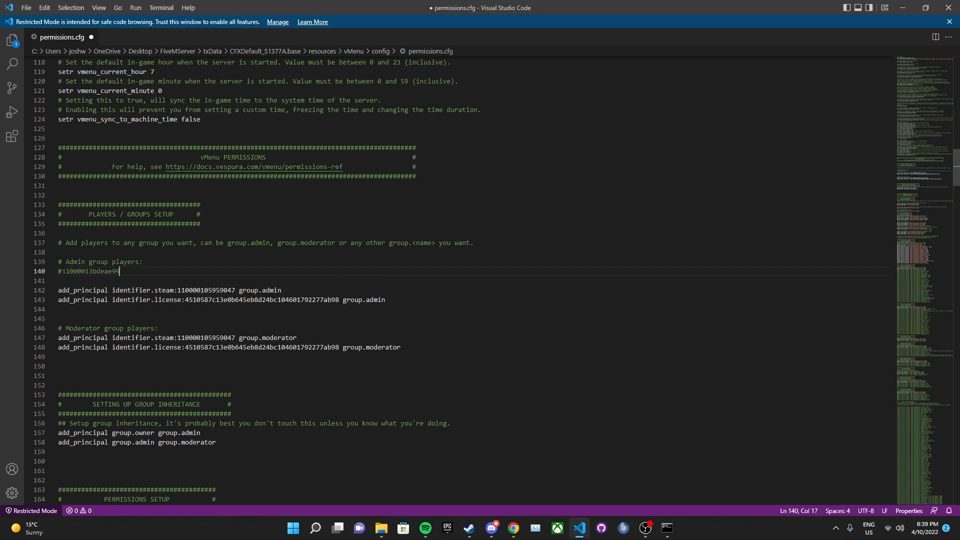
# Insert a copy of the admin group's identifier.steam add_principal line directly below the "Admin group players" heading, above the commented Steam ID
pyautogui.click(58, 271)
pyautogui.press('Return')
pyautogui.press('Return')
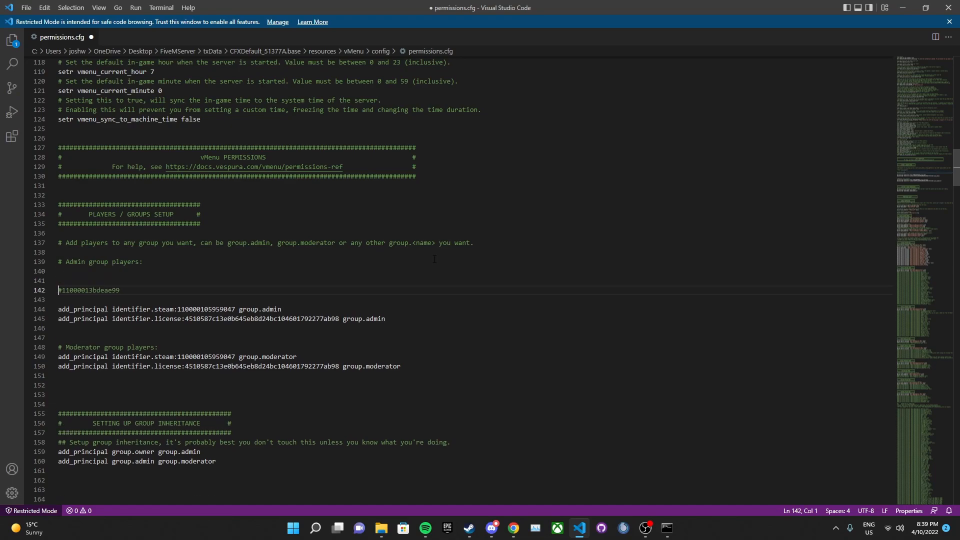
pyautogui.moveTo(282, 308); pyautogui.dragTo(50, 314)
pyautogui.hotkey('ctrl', 'c')
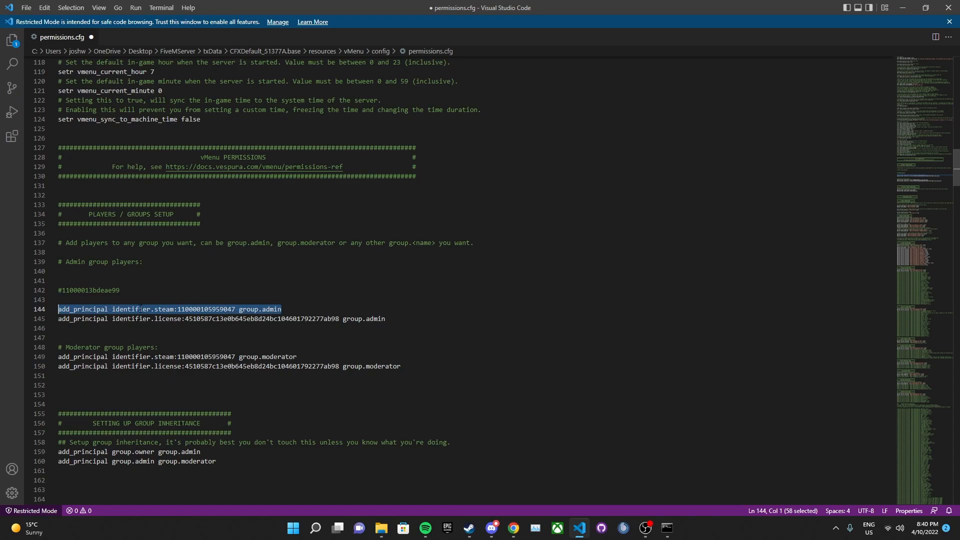
pyautogui.click(172, 277)
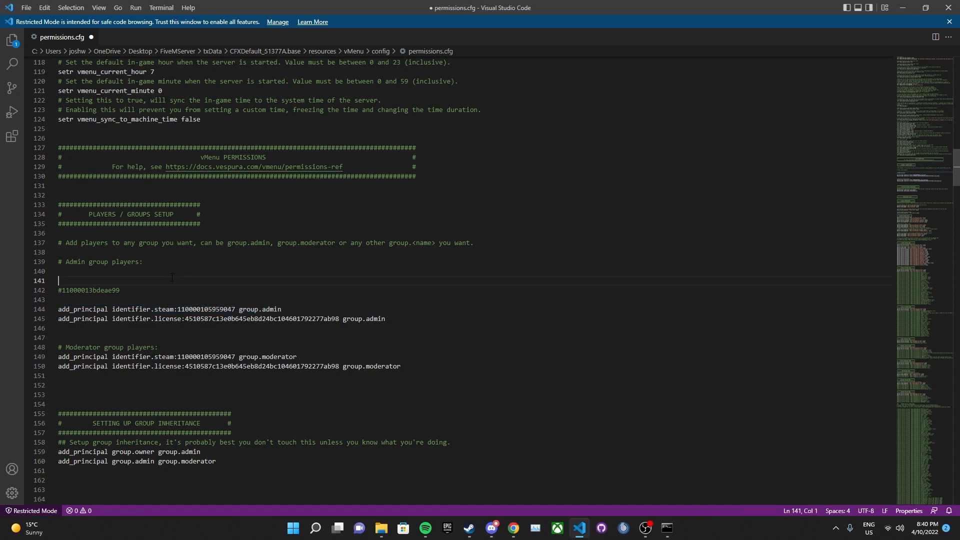
pyautogui.click(176, 273)
pyautogui.hotkey('ctrl', 'v')
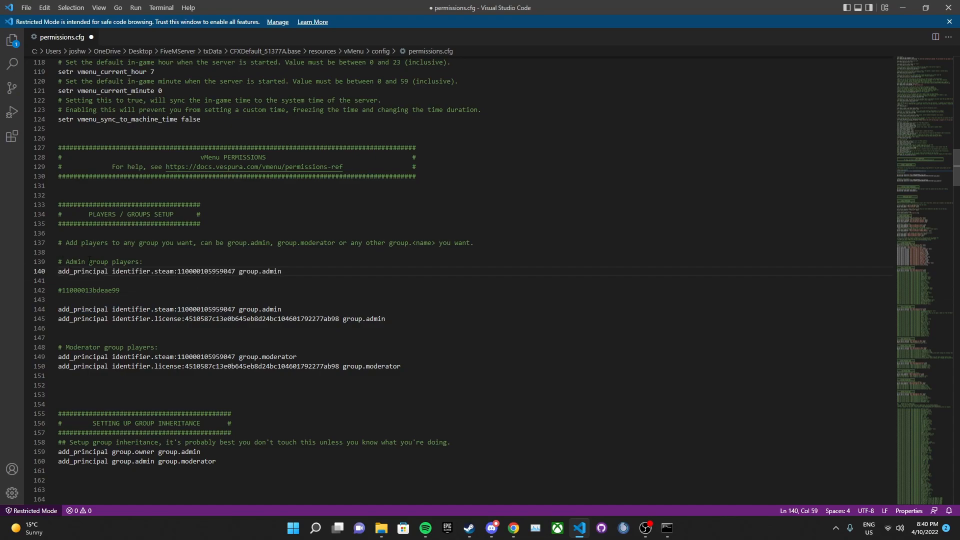
# Add the comment heading "#Owner Group player:" above the "Admin group players" heading
pyautogui.click(149, 254)
pyautogui.press('Return')
pyautogui.press('Up')
pyautogui.press('Return')
pyautogui.write('#Own')
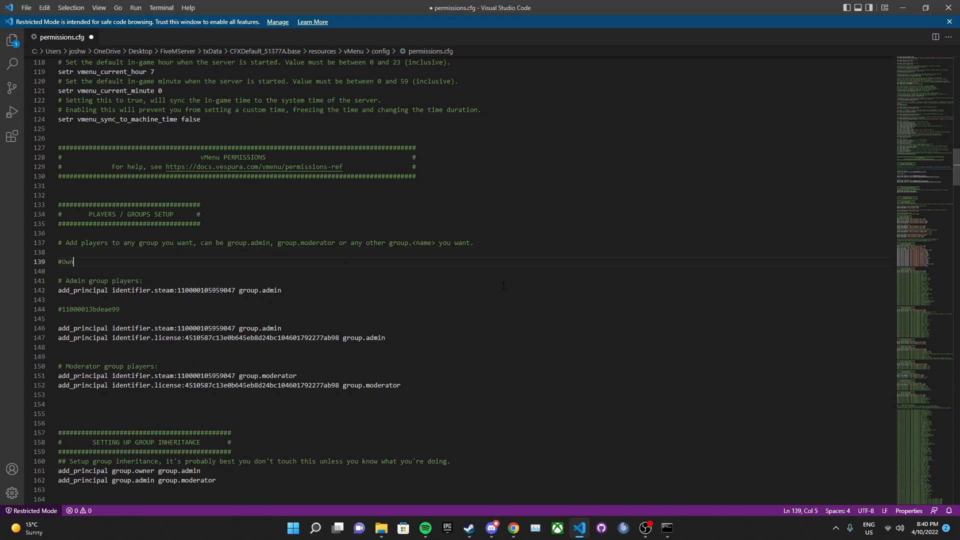
pyautogui.write('er Group player:')
# Move the identifier.steam add_principal line from under the "Admin group players" heading to below the "#Owner Group player:" heading, surrounded by blank lines
pyautogui.moveTo(286, 286); pyautogui.dragTo(28, 286)
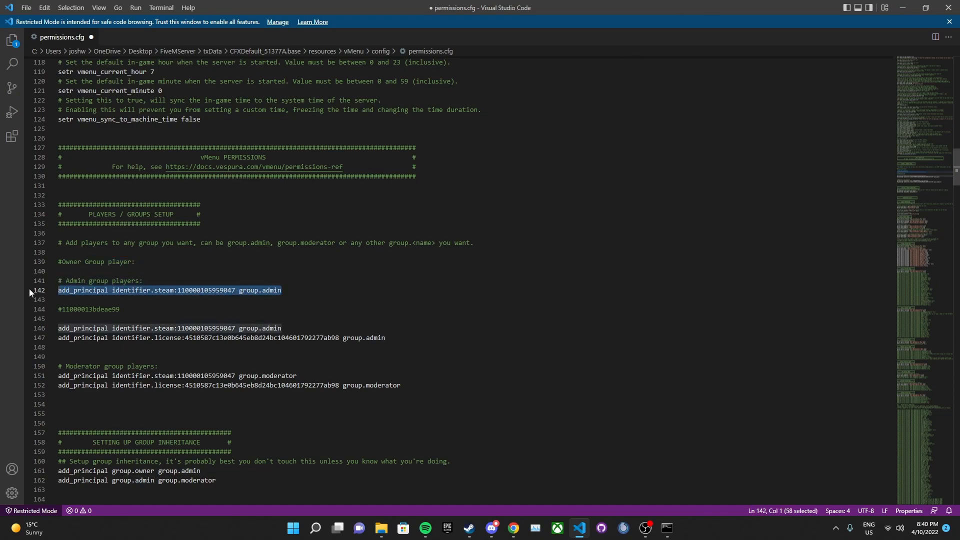
pyautogui.hotkey('ctrl', 'x')
pyautogui.click(108, 262)
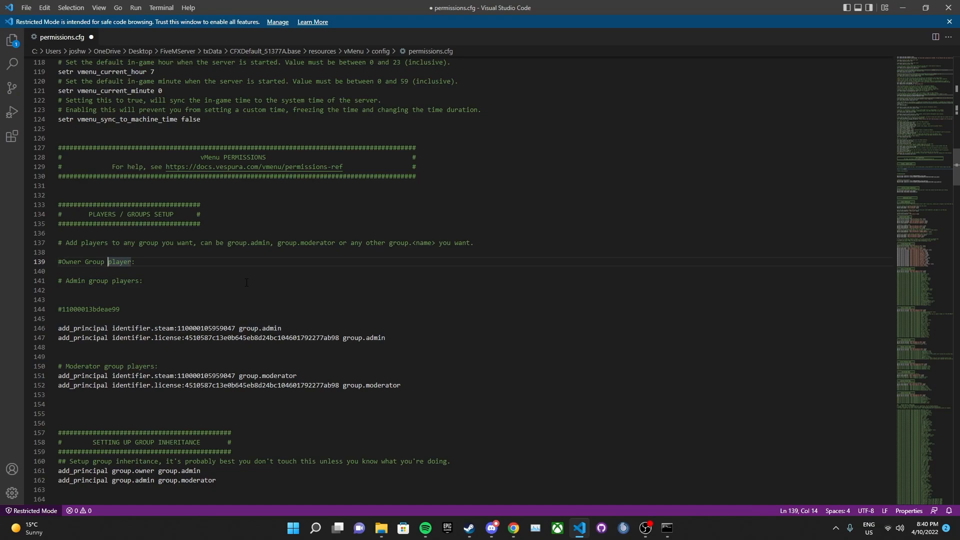
pyautogui.click(409, 273)
pyautogui.press('Return')
pyautogui.press('Return')
pyautogui.press('Up')
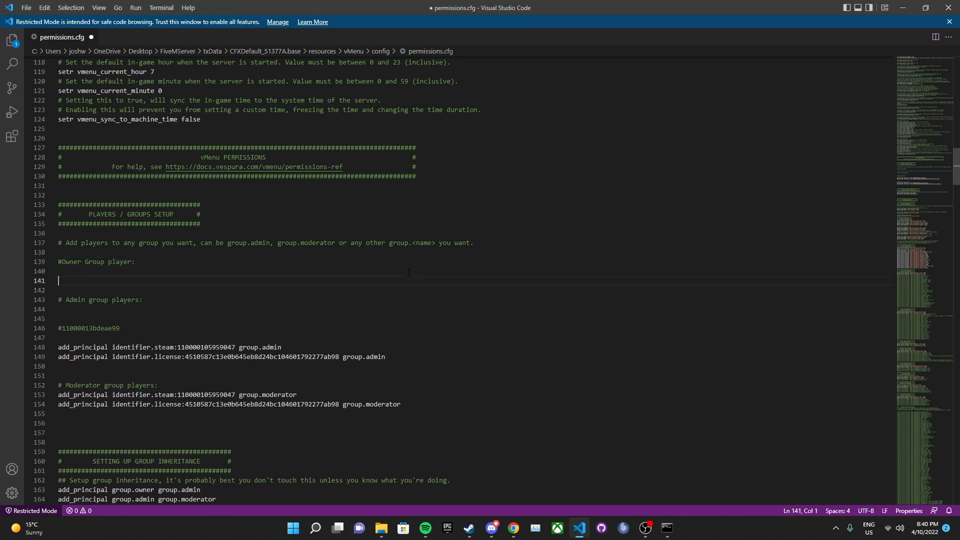
pyautogui.hotkey('ctrl', 'v')
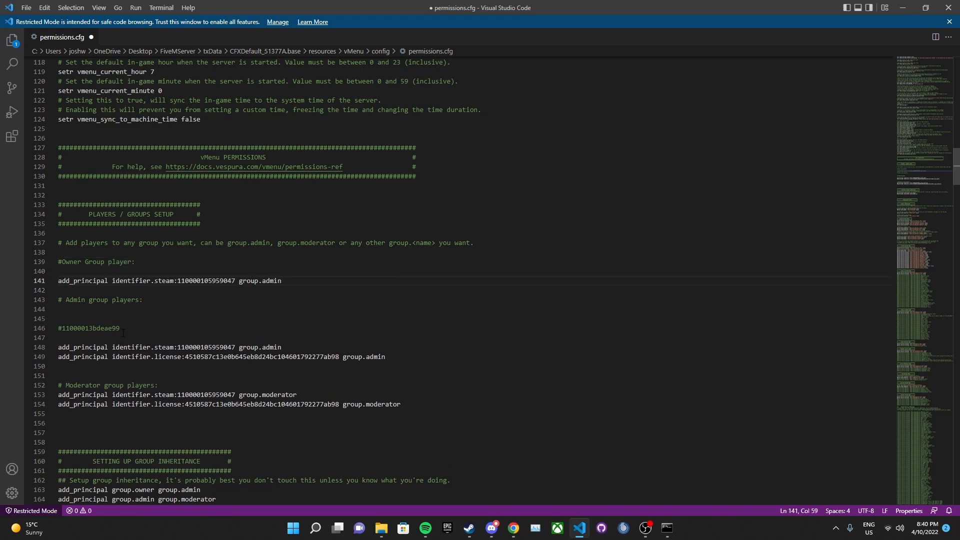
# Cut the commented Steam hex ID and remove its leftover # and extra blank lines below the "Admin group players" heading
pyautogui.moveTo(126, 332); pyautogui.dragTo(62, 328)
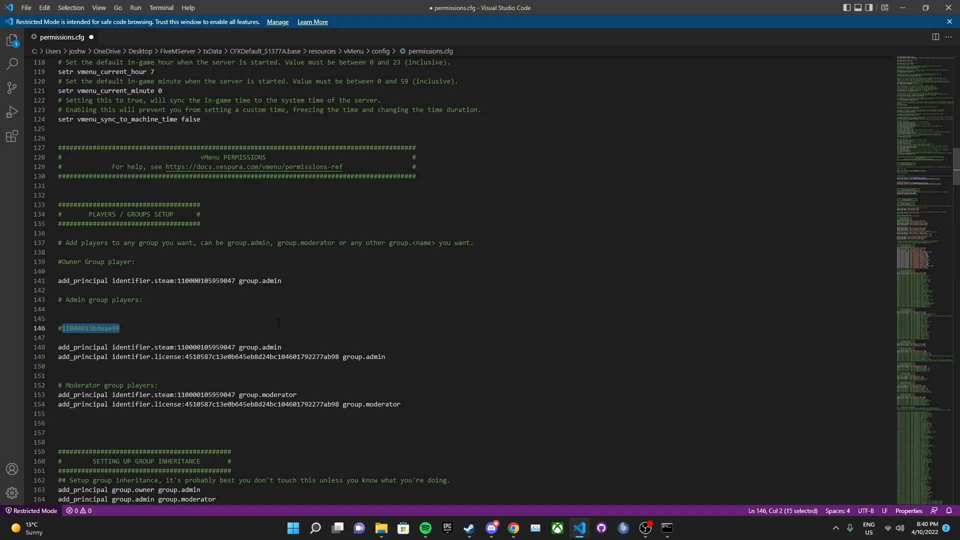
pyautogui.press('BackSpace')
pyautogui.press('BackSpace')
pyautogui.press('BackSpace')
pyautogui.press('BackSpace')
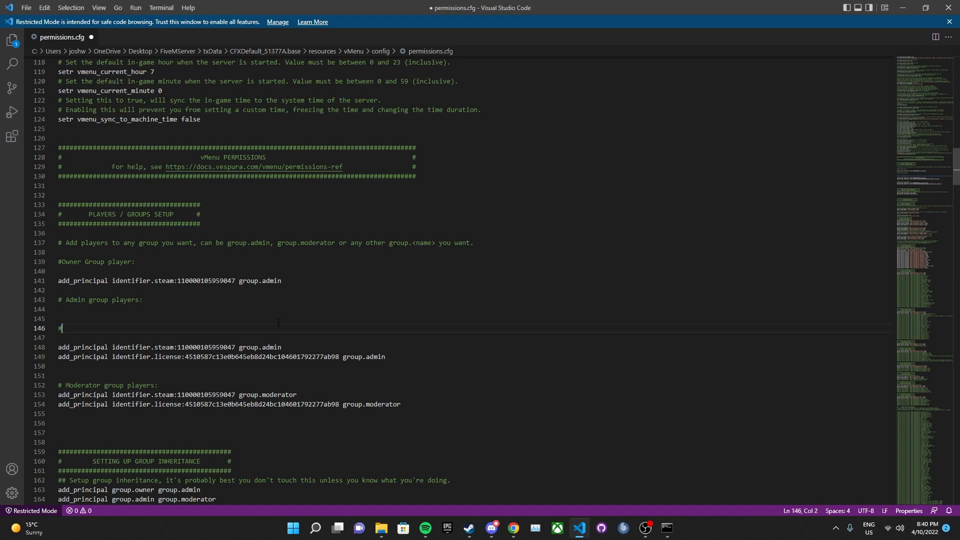
pyautogui.press('BackSpace')
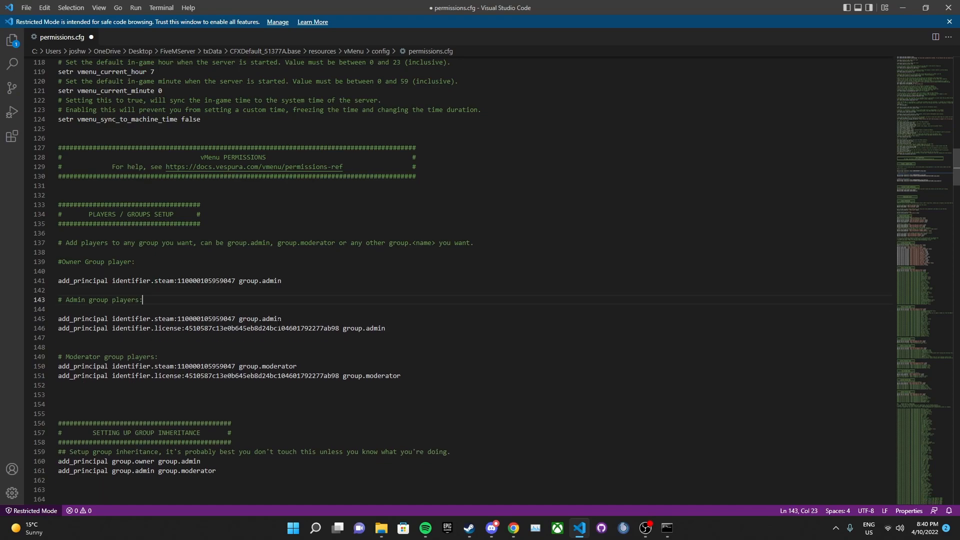
# In the owner add_principal line, replace the Steam identifier with the cut Steam hex ID and change the group to group.owner
pyautogui.moveTo(235, 280); pyautogui.dragTo(177, 281)
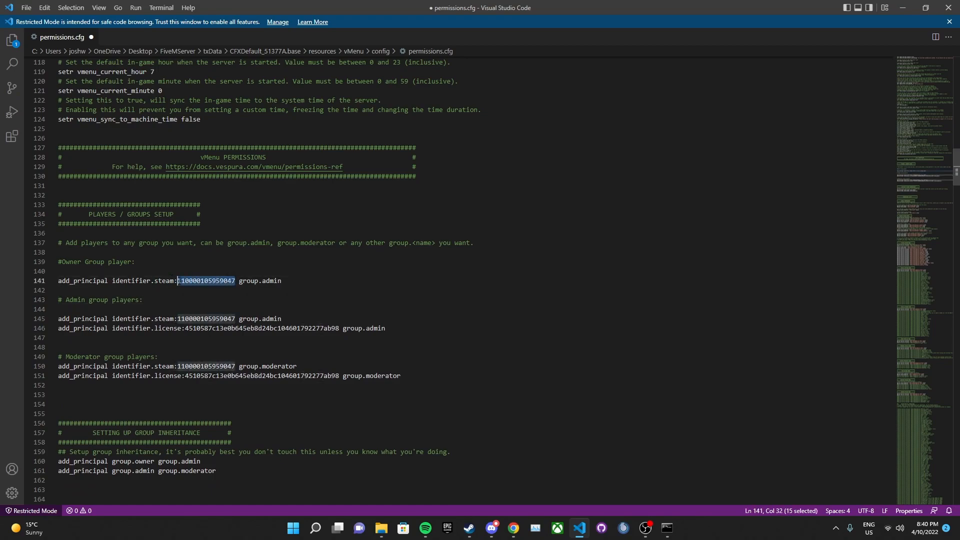
pyautogui.hotkey('ctrl', 'v')
pyautogui.click(291, 282)
pyautogui.hotkey('ctrl', 'shift', 'Left')
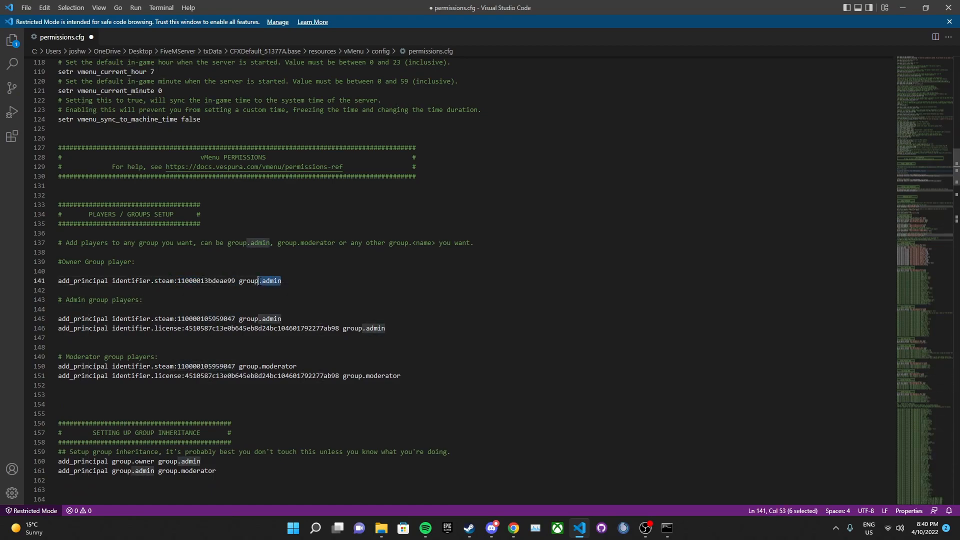
pyautogui.write('owner')
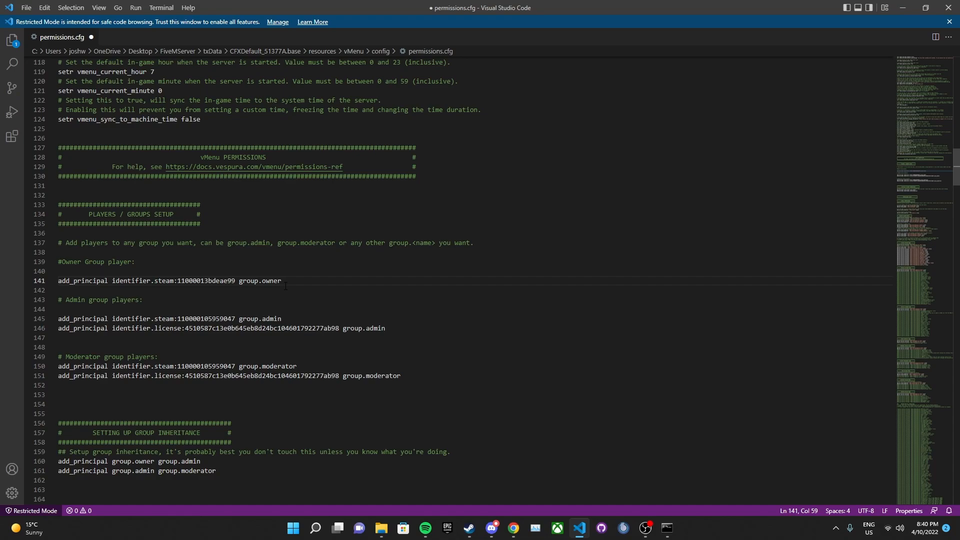
pyautogui.scroll(-2, 285, 286)
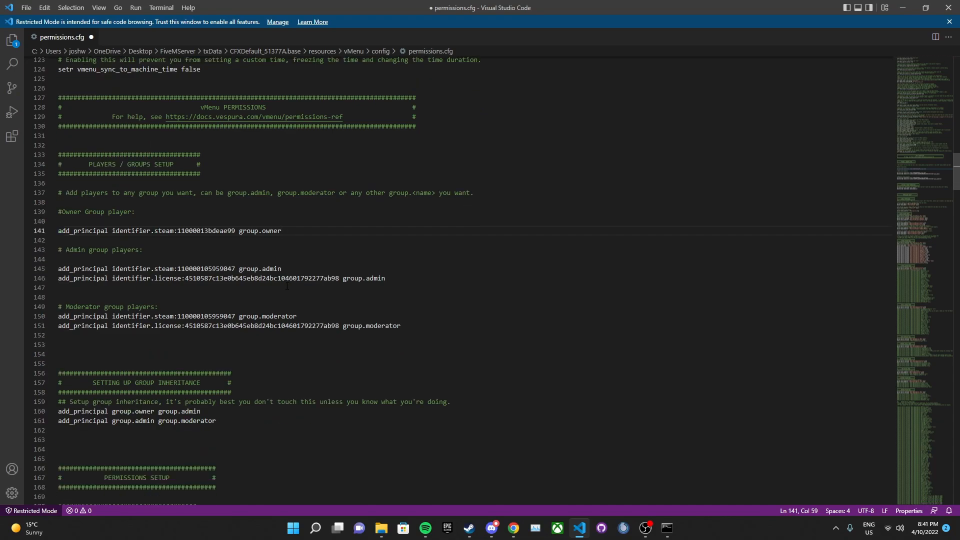
pyautogui.scroll(-10, 287, 286)
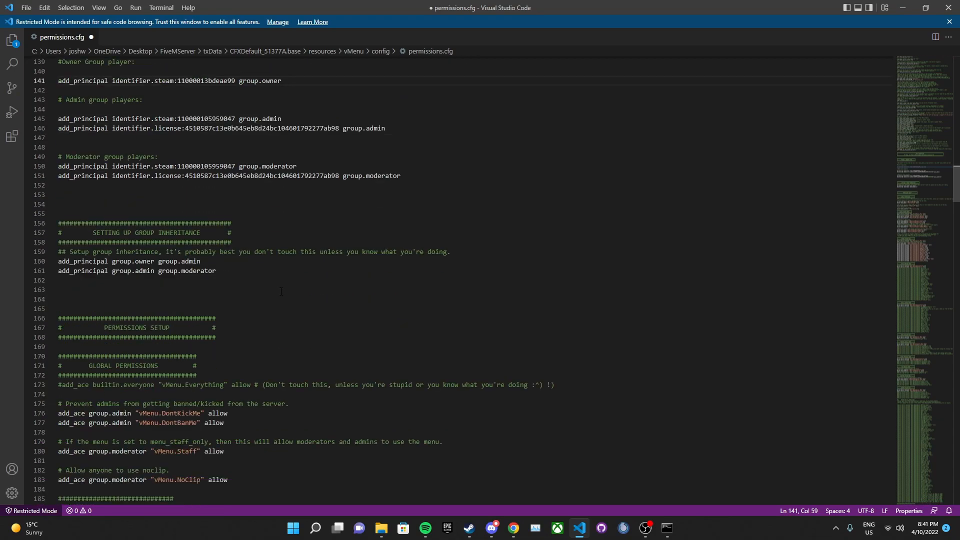
pyautogui.scroll(6, 259, 310)
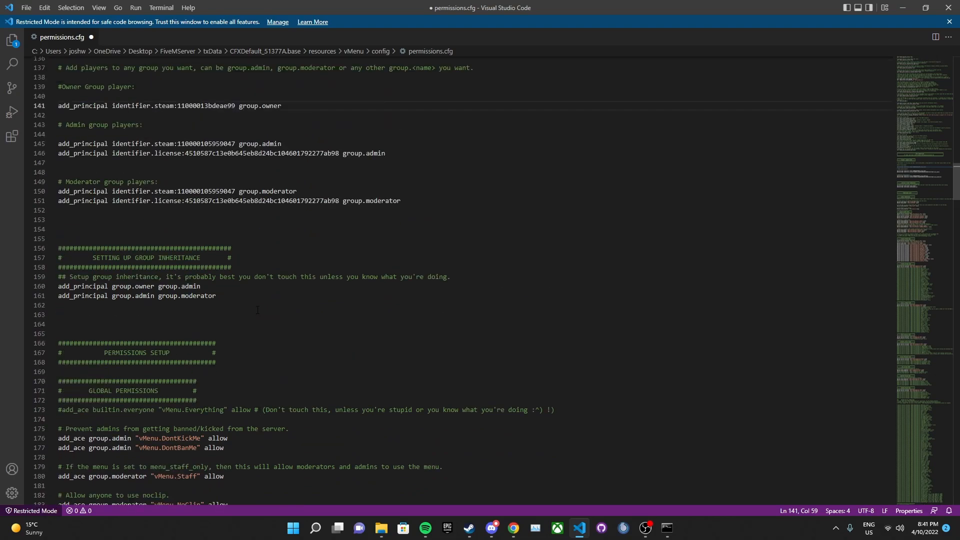
pyautogui.scroll(6, 258, 311)
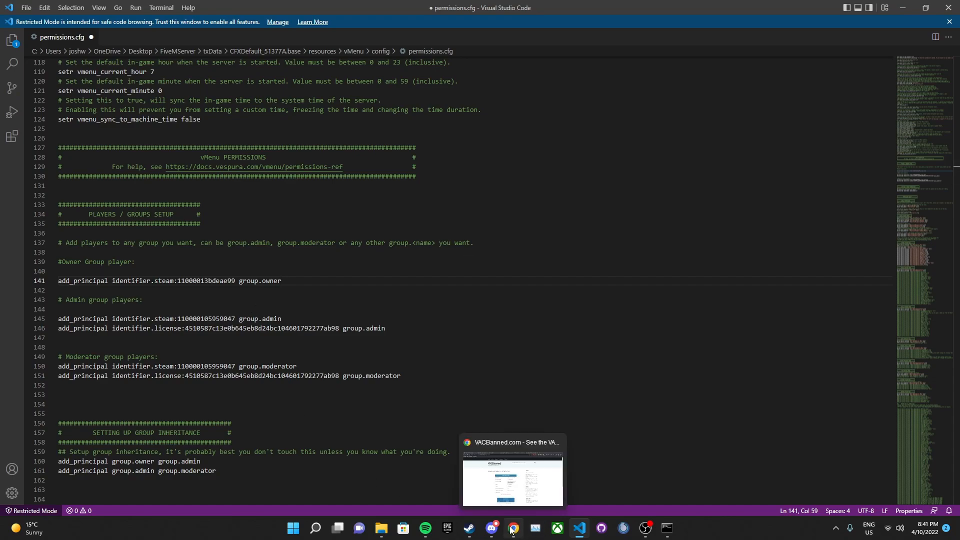
# Switch to txAdmin in Chrome and open the server's CFG editor
pyautogui.click(513, 528)
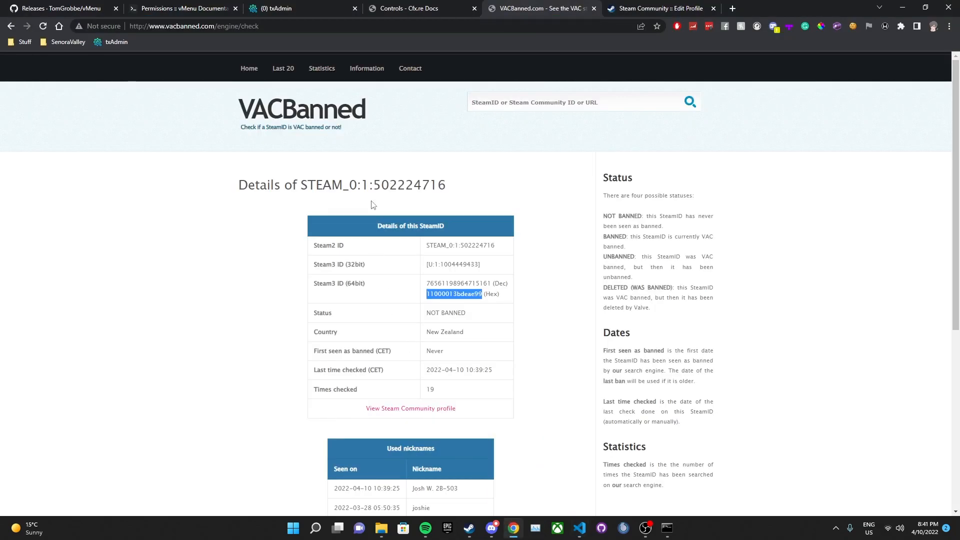
pyautogui.click(319, 6)
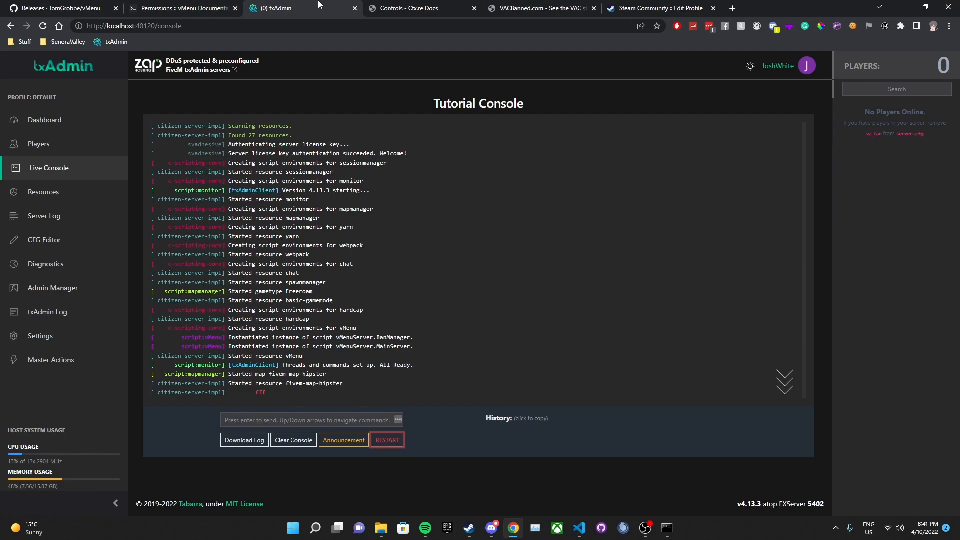
pyautogui.click(64, 240)
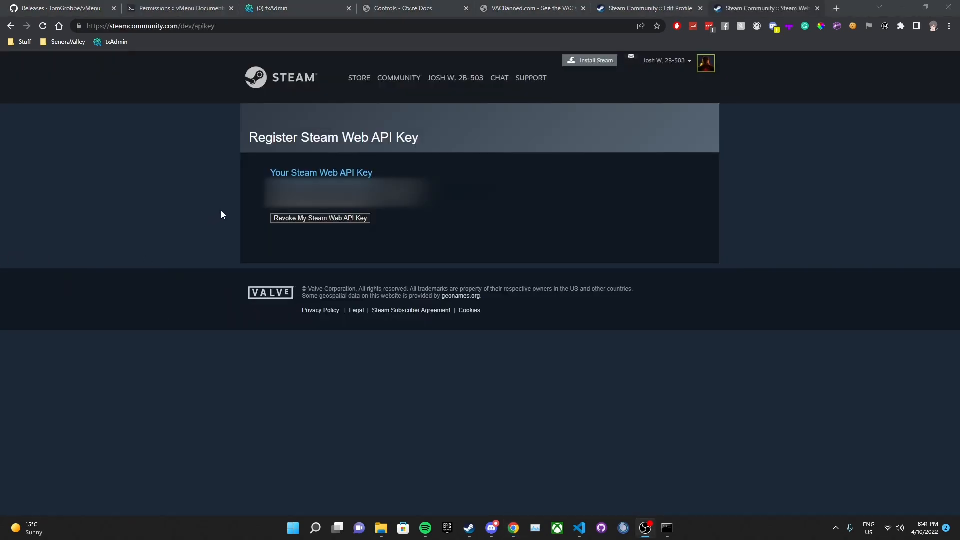
# Check the Steam Web API key page against the steam_webApiKey line in the server config
pyautogui.click(278, 173)
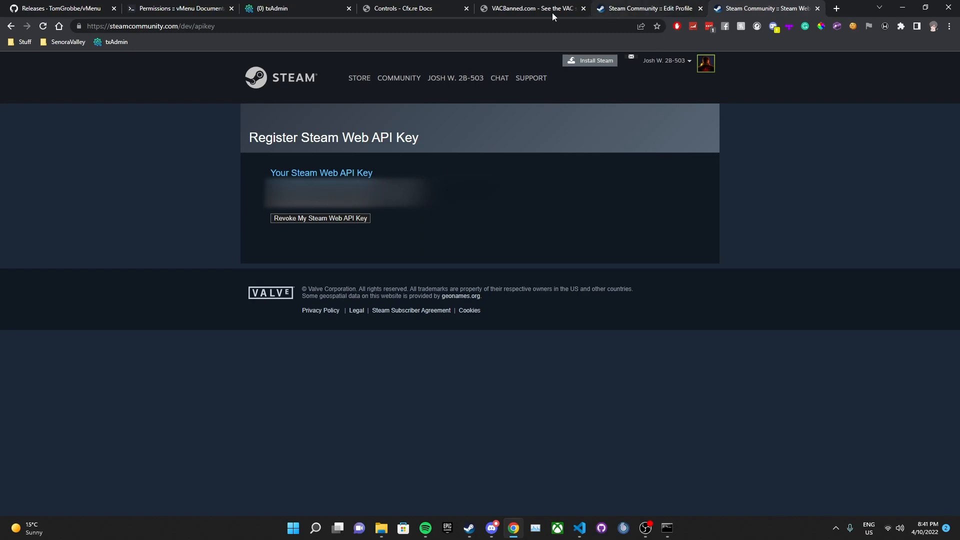
pyautogui.click(299, 6)
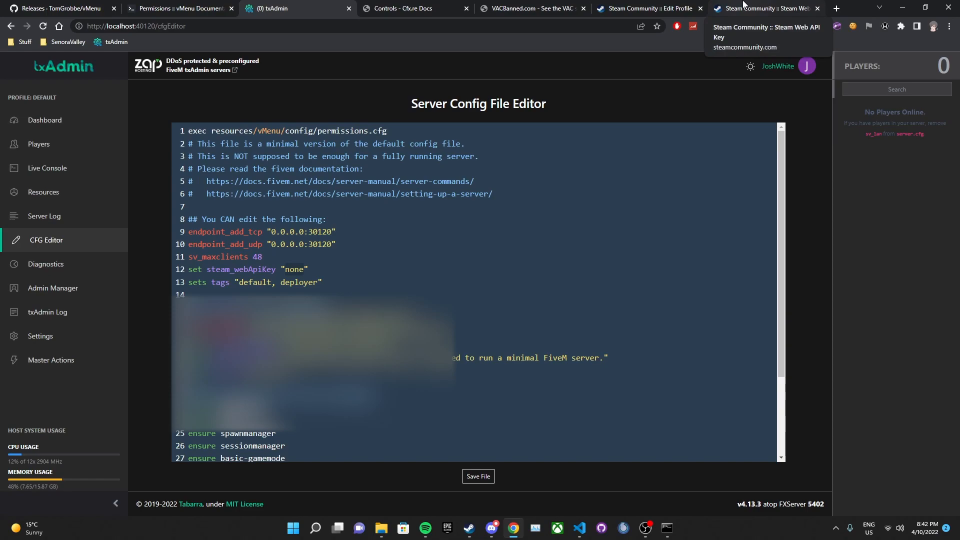
pyautogui.click(744, 4)
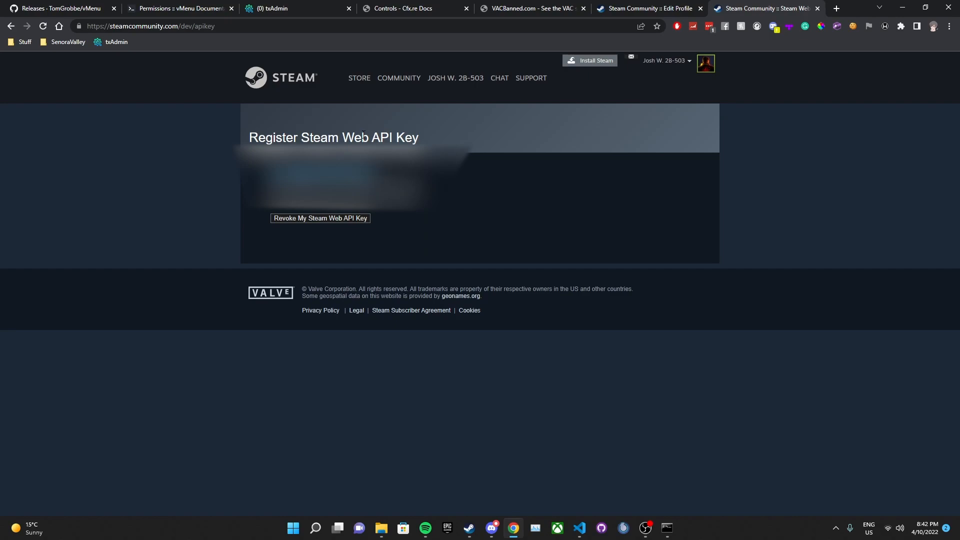
# Return to the txAdmin config editor, save the server config file, and open the live console
pyautogui.click(294, 9)
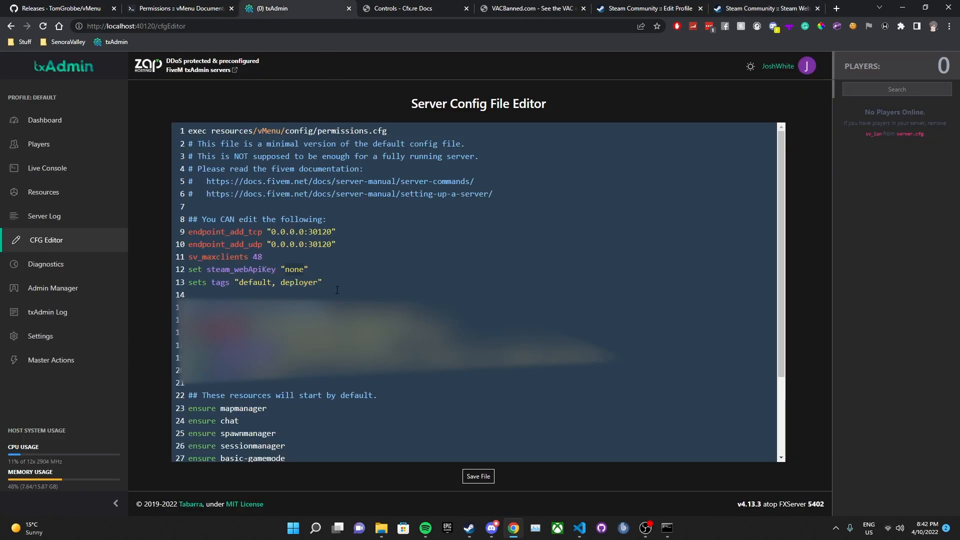
pyautogui.click(478, 476)
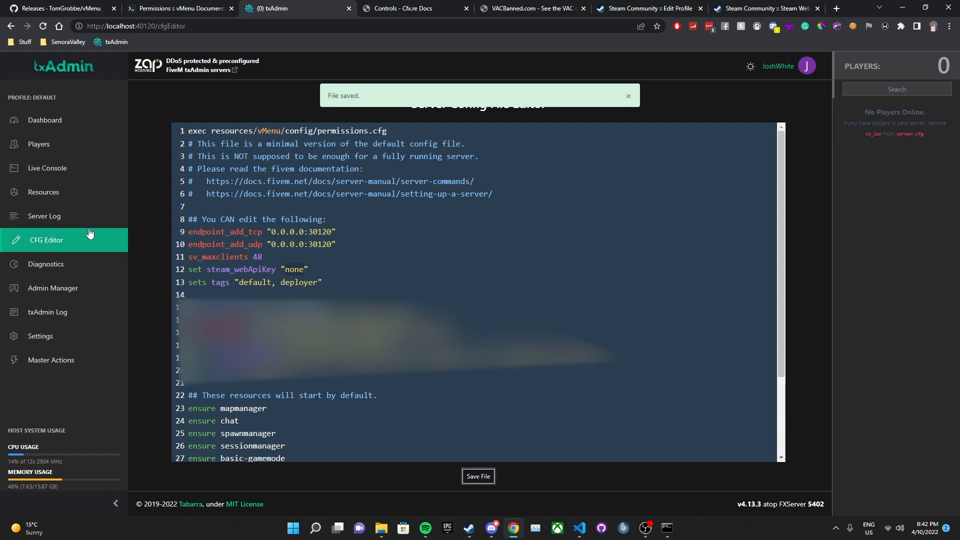
pyautogui.click(101, 167)
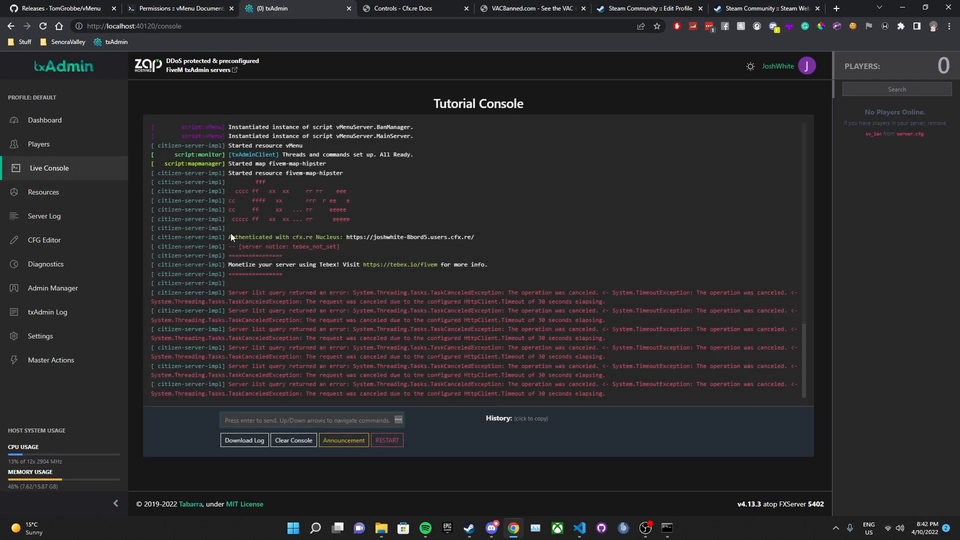
# Switch to Visual Studio Code and save permissions.cfg
pyautogui.click(579, 528)
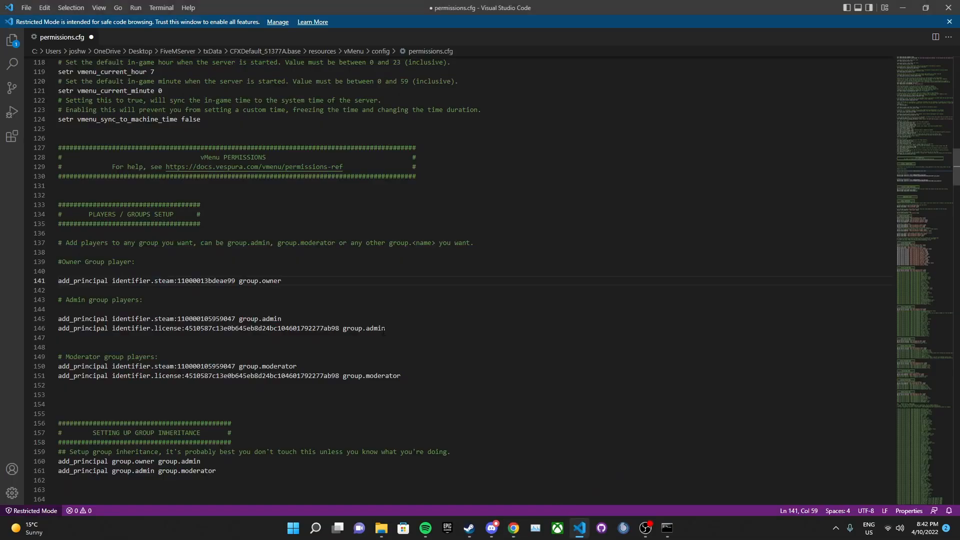
pyautogui.hotkey('ctrl', 's')
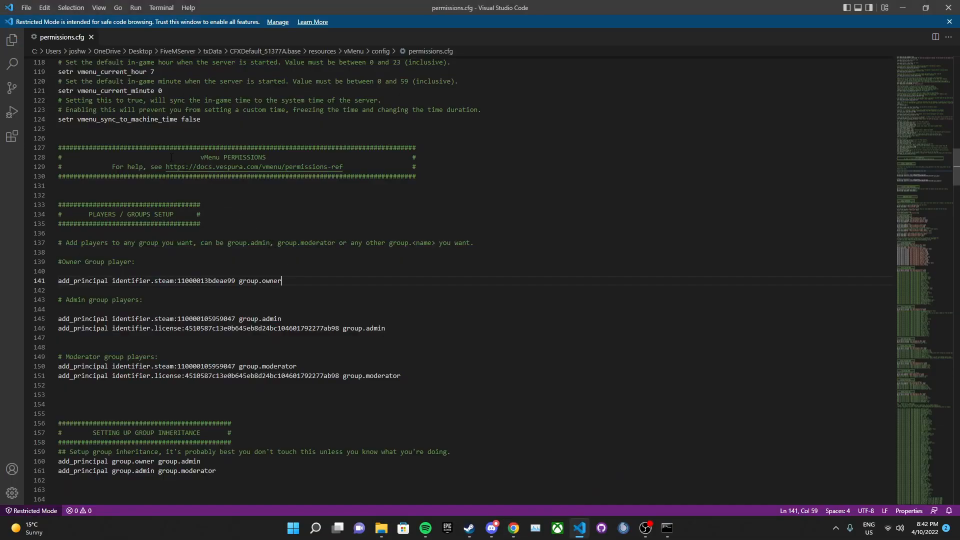
pyautogui.click(26, 7)
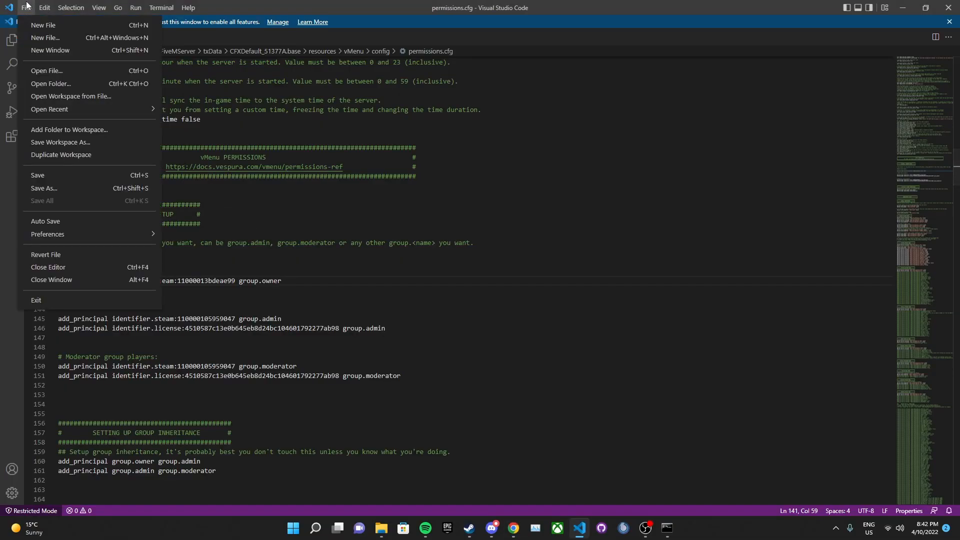
pyautogui.click(64, 179)
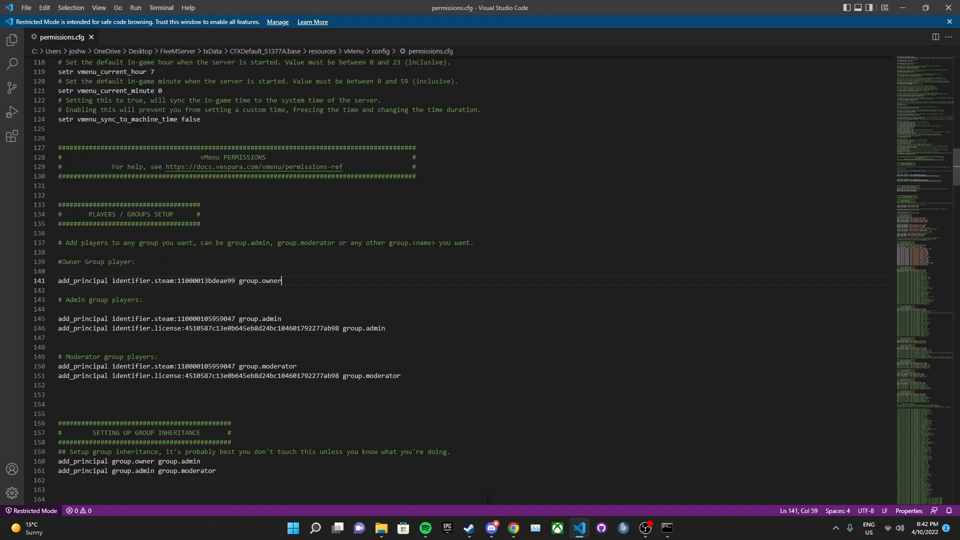
# Switch back to the txAdmin live console and restart the server, confirming the restart
pyautogui.hotkey('alt', 'Tab')
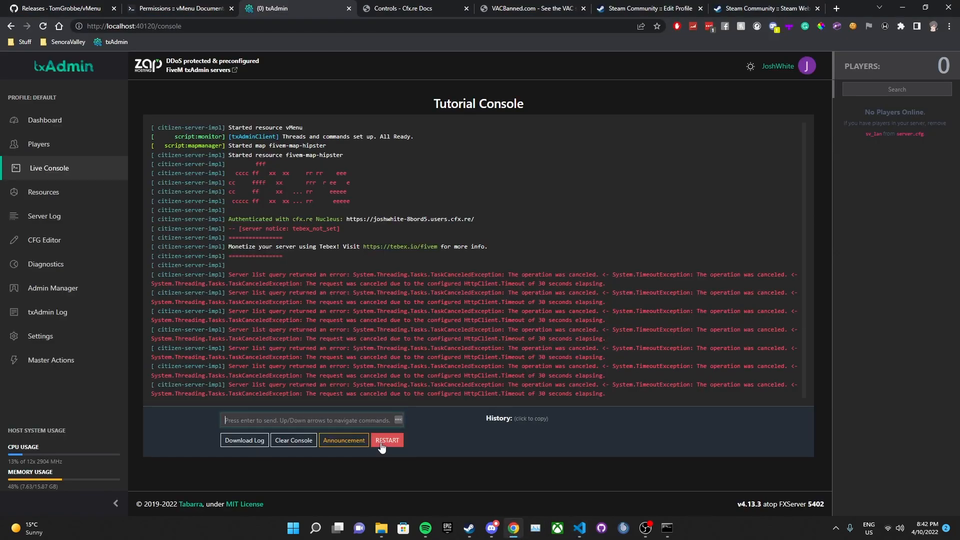
pyautogui.click(383, 441)
pyautogui.click(579, 305)
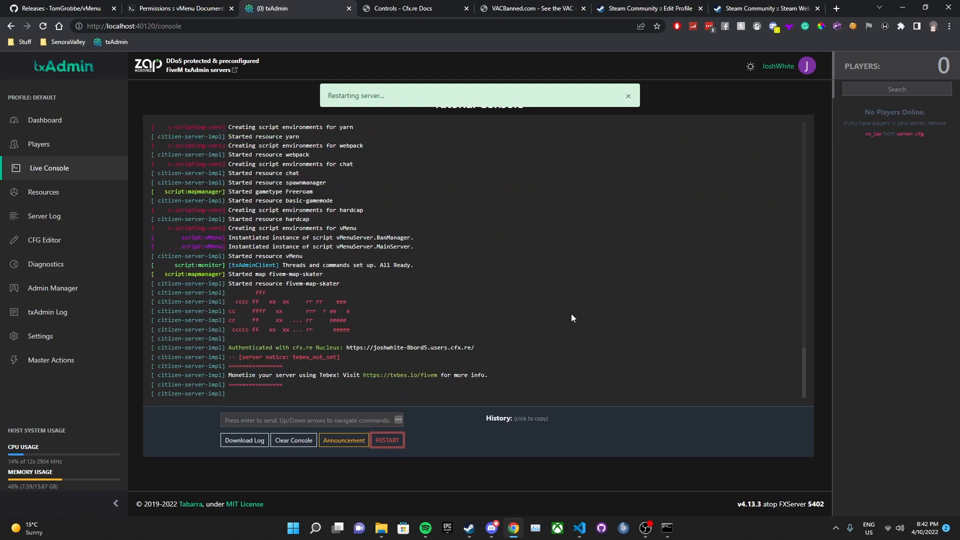
# Launch FiveM from the Windows search and open vMenu in the game
pyautogui.click(315, 527)
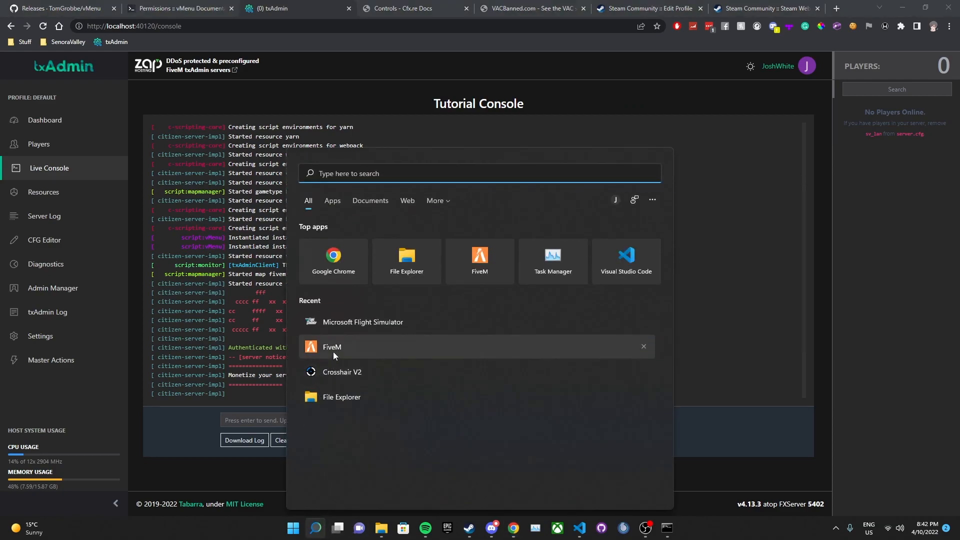
pyautogui.click(333, 352)
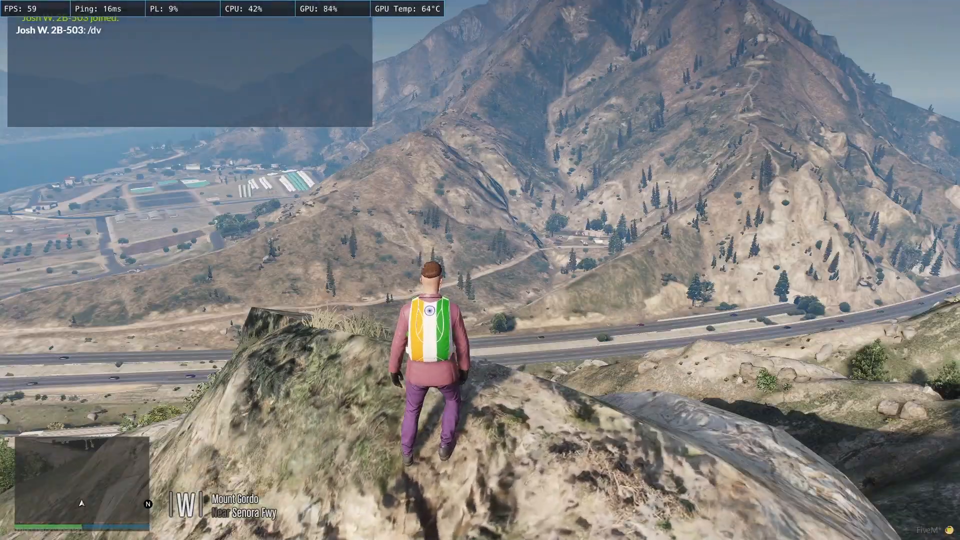
pyautogui.press('m')
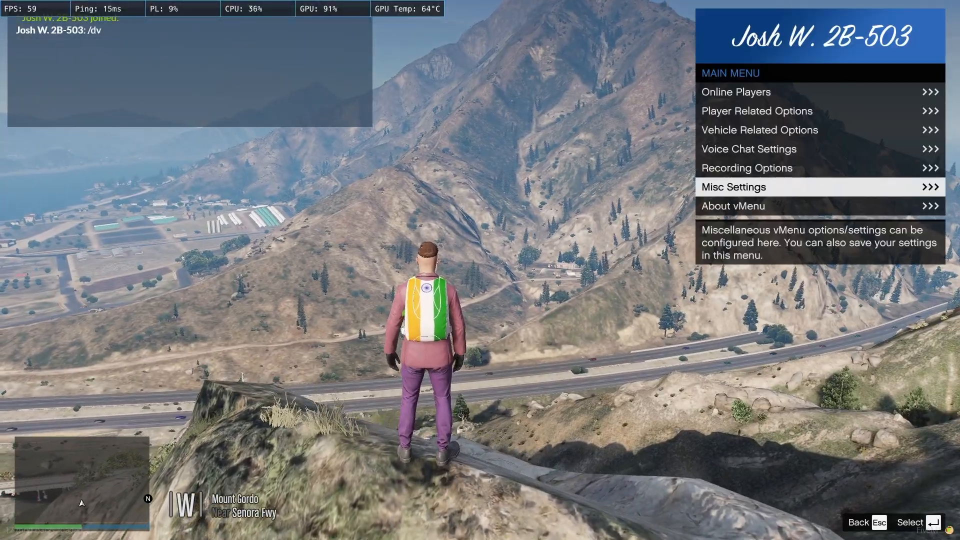
# Browse vMenu's main menu, open the Vehicle Related Options submenu, and highlight Saved Vehicles while walking the character forward
pyautogui.press('Up')
pyautogui.press('Up')
pyautogui.press('Up')
pyautogui.press('Up')
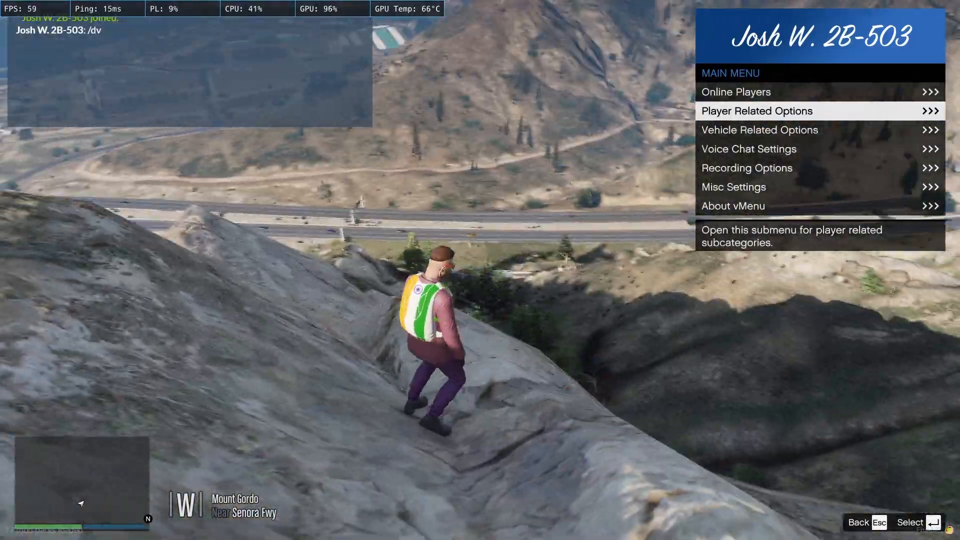
pyautogui.press('w')
pyautogui.press('Down')
pyautogui.press('Return')
pyautogui.press('Down')
pyautogui.press('Down')
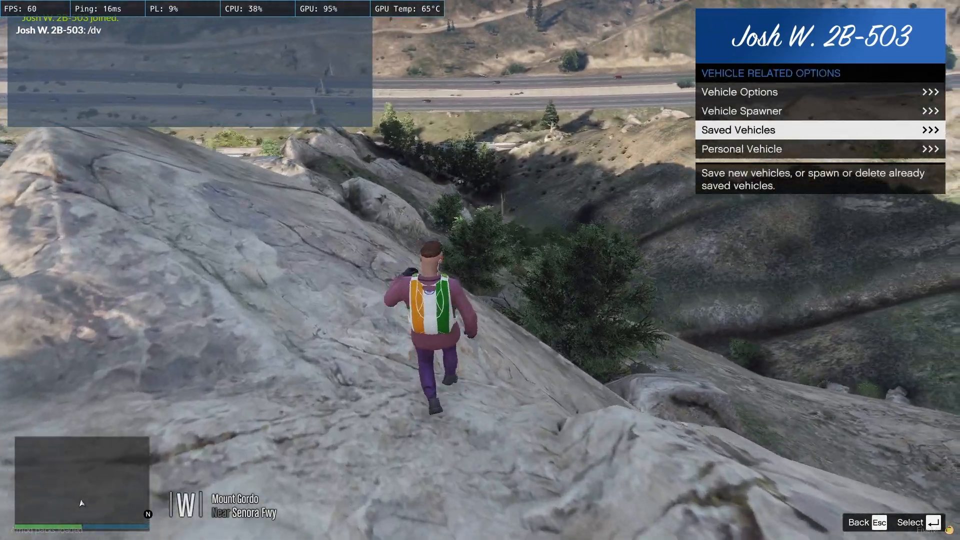
pyautogui.press('w')
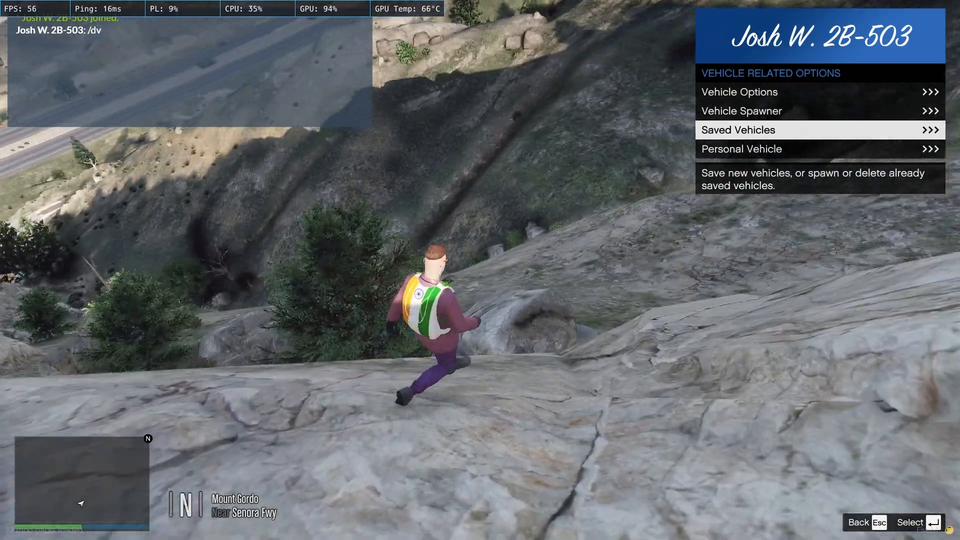
# Spawn the saved starling (LF-22 Starling) from the Planes category of Saved Vehicles and close vMenu
pyautogui.press('w')
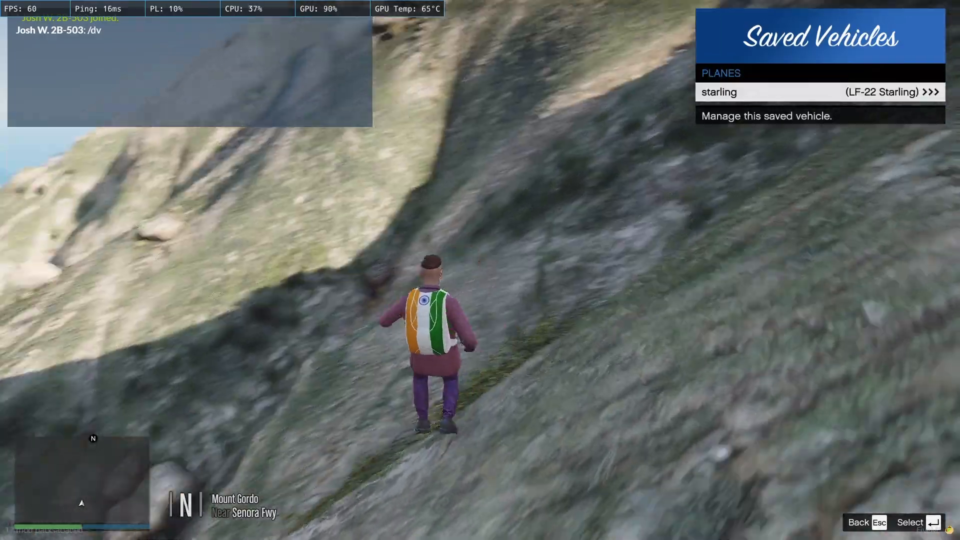
pyautogui.press('Return')
pyautogui.press('Escape')
pyautogui.press('Escape')
pyautogui.press('Escape')
pyautogui.press('Escape')
pyautogui.press('Escape')
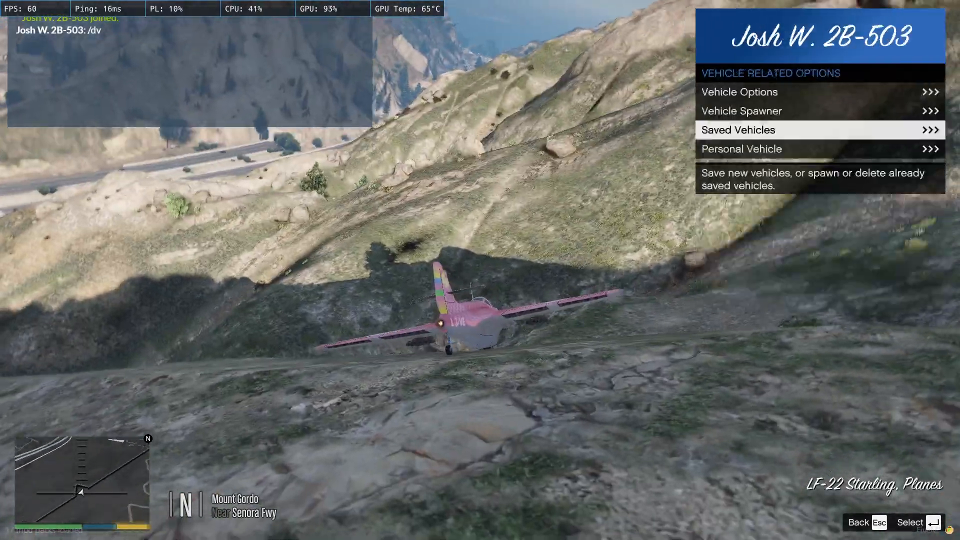
# Take off from the Mount Gordo hillside with the plane's boost and steer it south over the Senora Fwy towards Grapeseed
pyautogui.press('q')
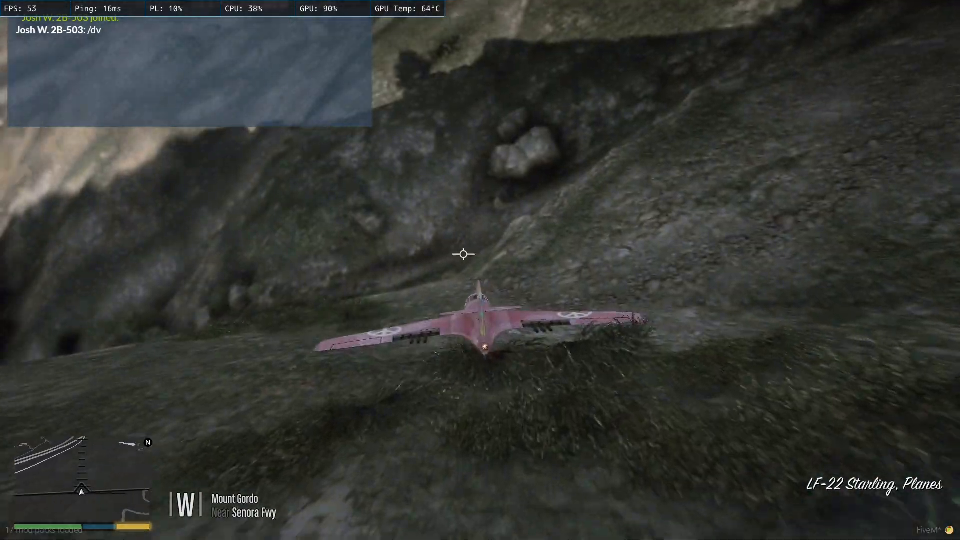
pyautogui.press('shift')
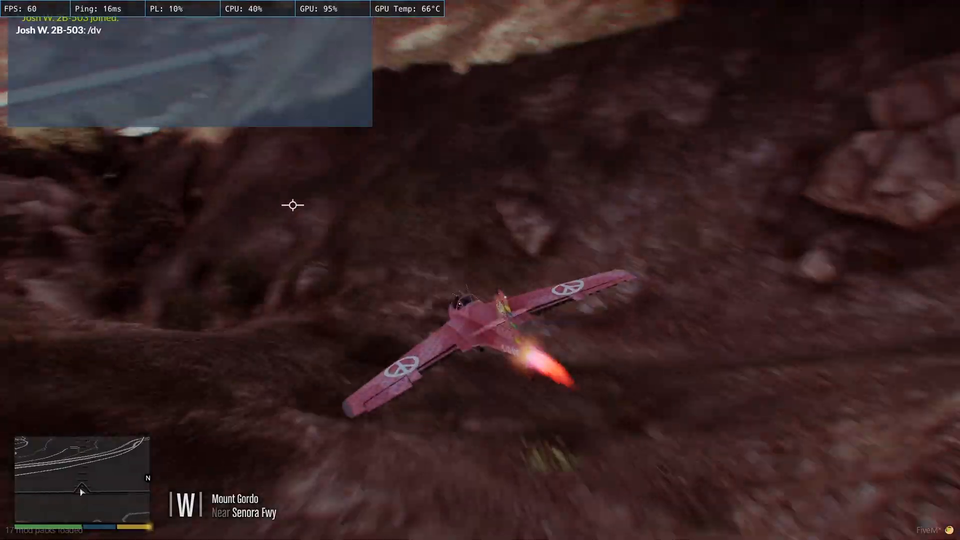
pyautogui.press('KP_6')
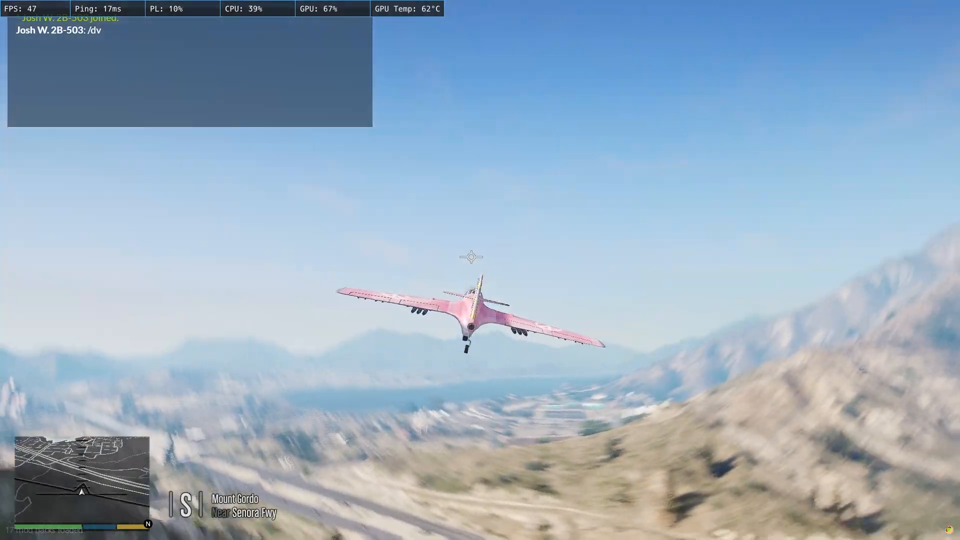
pyautogui.press('KP_4')
pyautogui.press('KP_6')
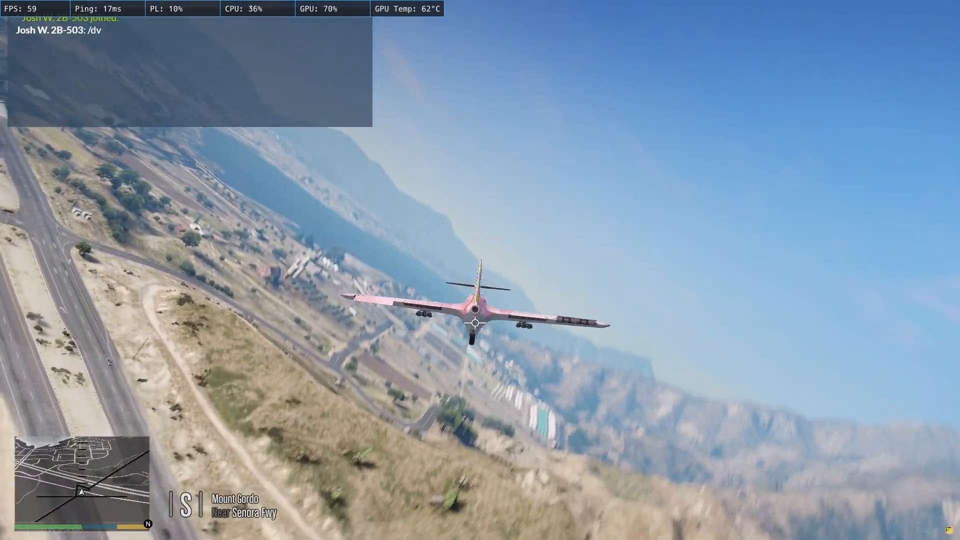
pyautogui.press('KP_4')
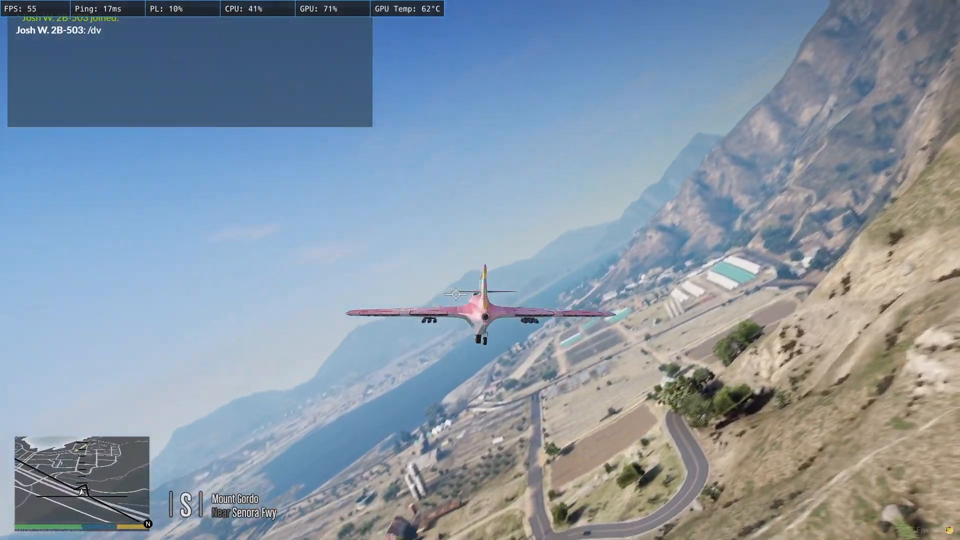
pyautogui.press('KP_6')
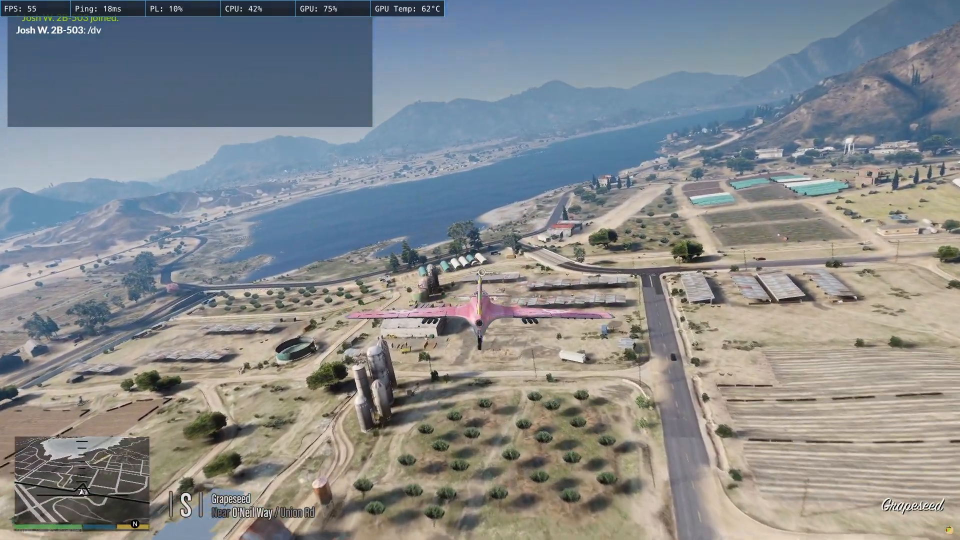
# Fly the plane over the Grapeseed farmland and out across the lake, adjusting its pitch and roll to stay level
pyautogui.press('KP_5')
pyautogui.press('KP_8')
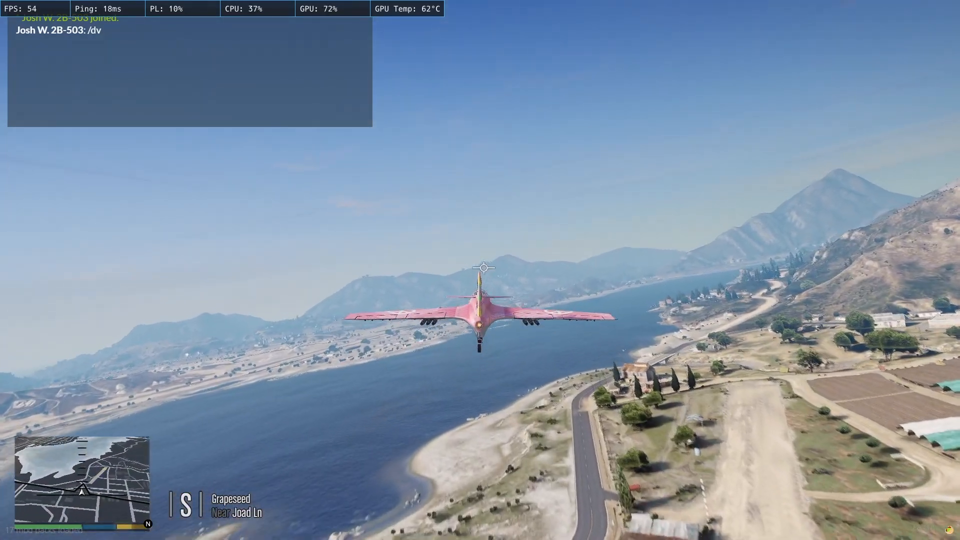
pyautogui.press('KP_4')
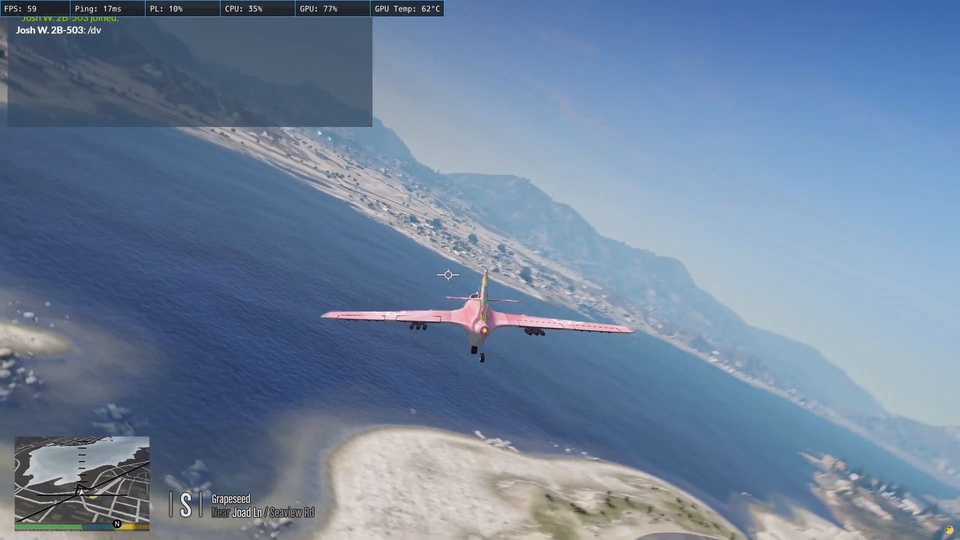
pyautogui.press('KP_6')
pyautogui.press('KP_5')
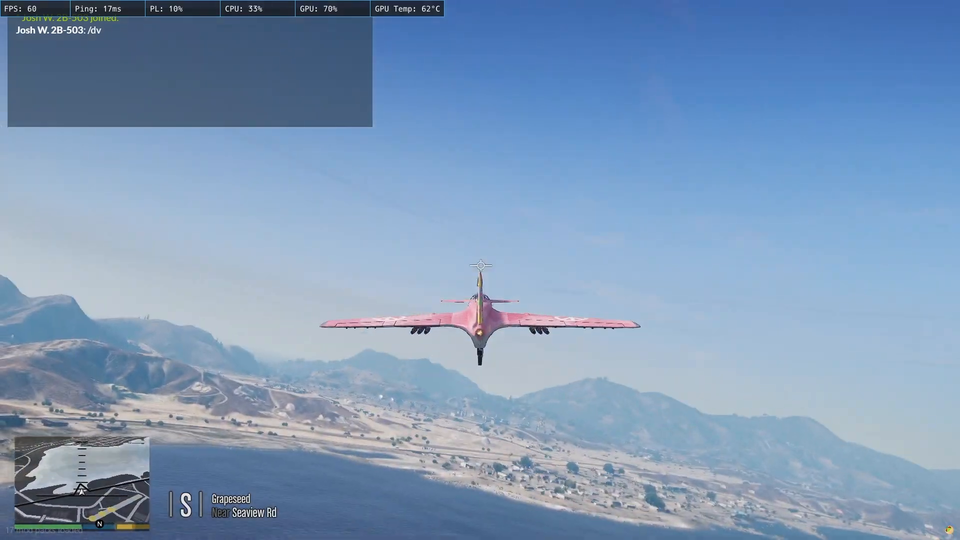
pyautogui.press('KP_8')
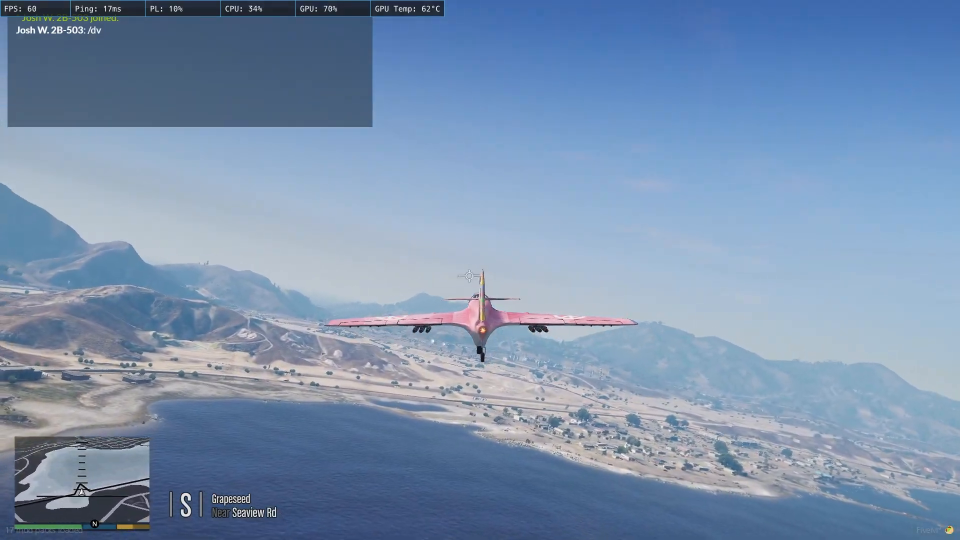